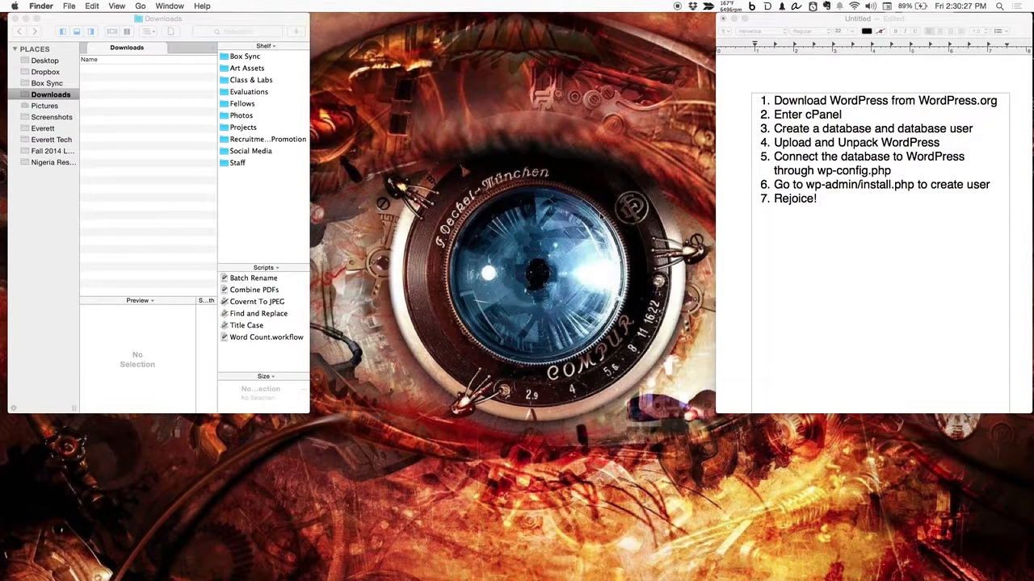
- Switch to Chrome and load wordpress.org in a new browser window
key("super+Tab")
key("super+Tab")
key("super+Tab")
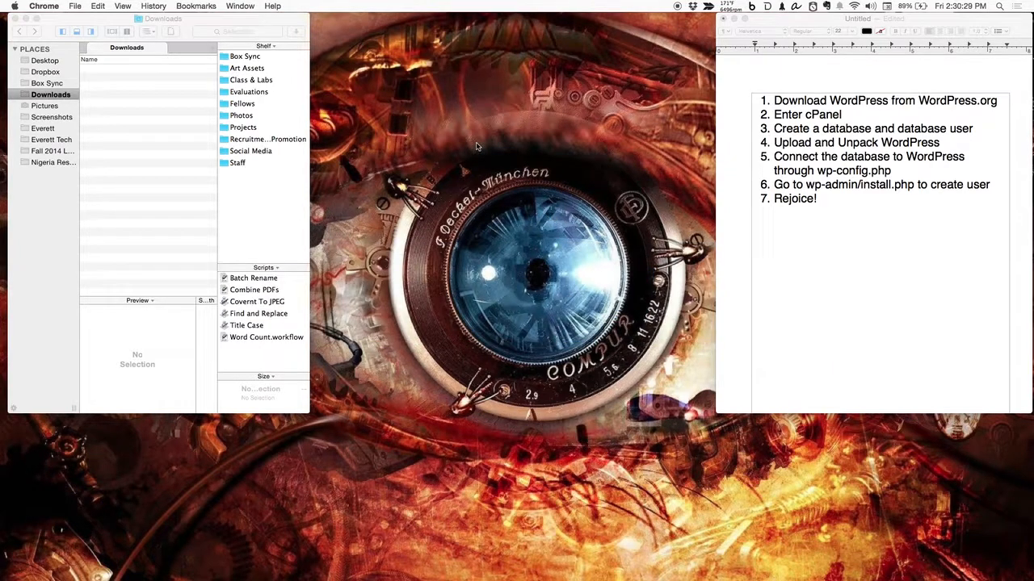
key("super+n")
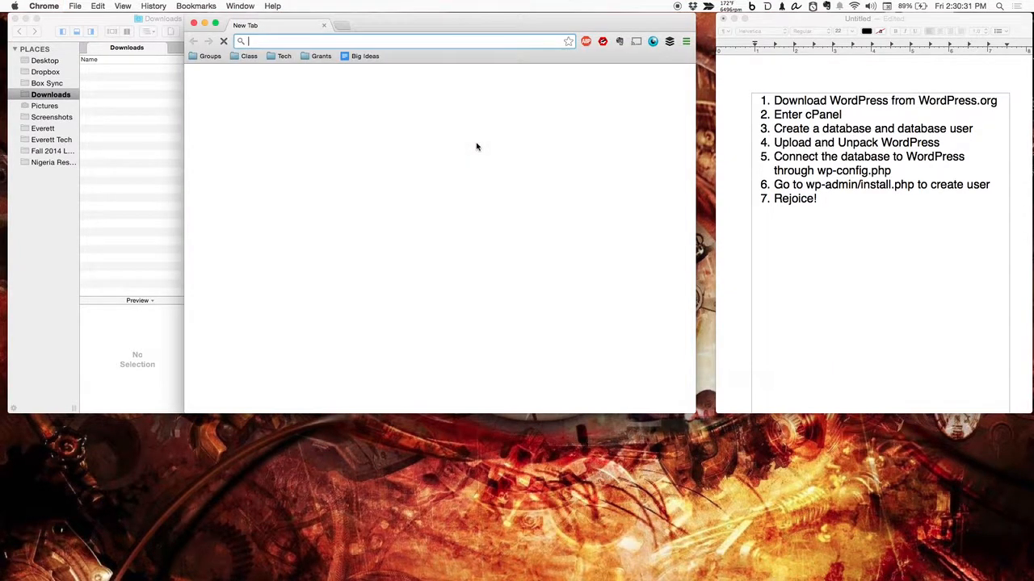
type("word")
key("Return")
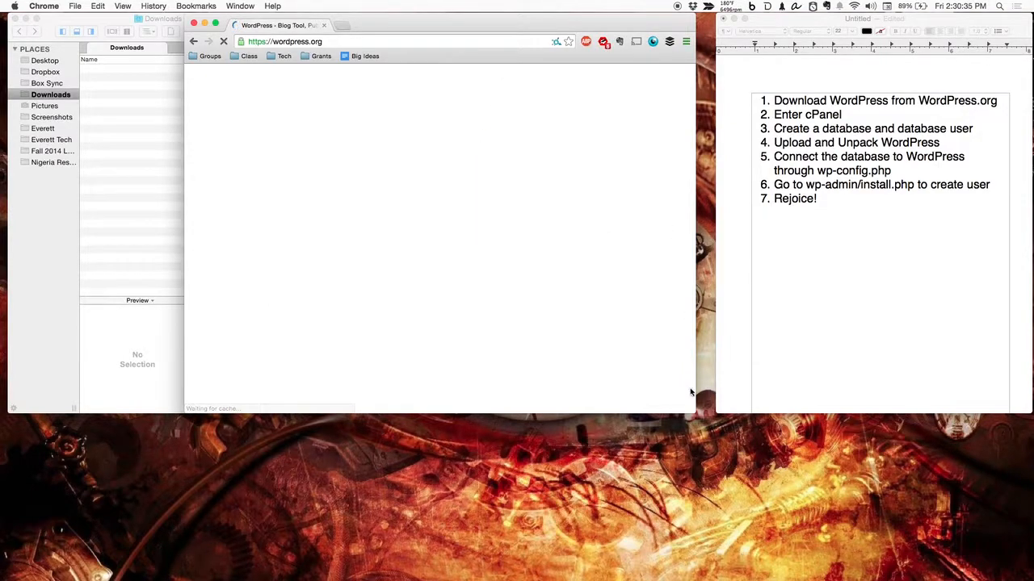
- Enlarge the browser window and download WordPress 4.0 as a .zip from the site's download page
left_click_drag(692, 410, 779, 434)
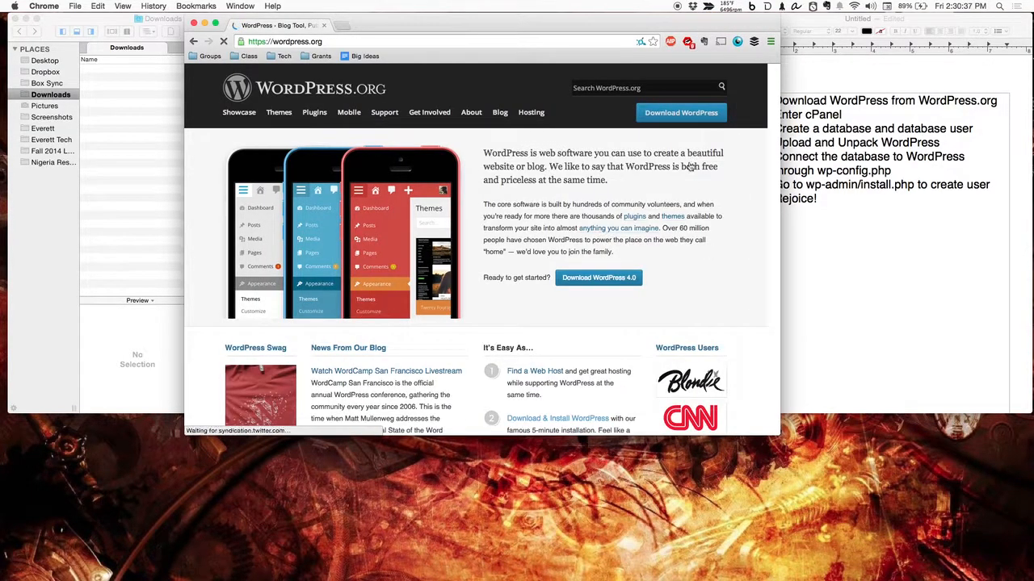
left_click(701, 120)
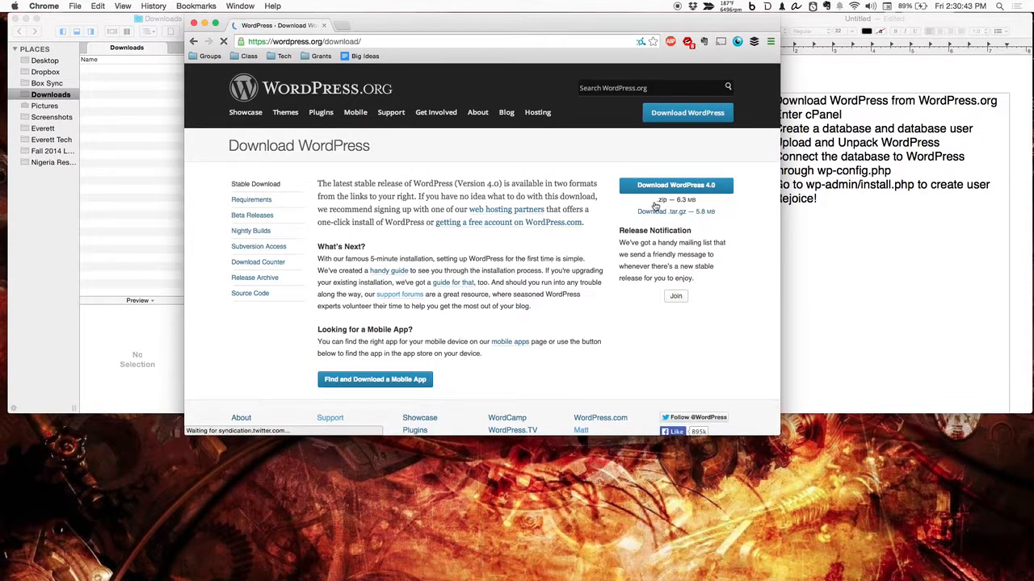
left_click(668, 191)
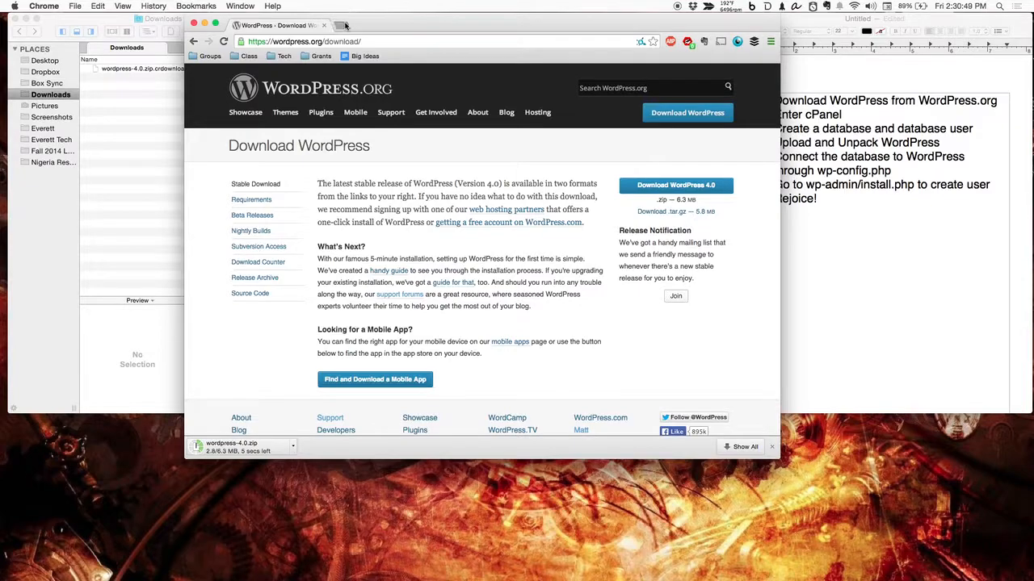
- Visit wordpress.com in a separate tab, view its new site address form, and close that tab
left_click(344, 26)
type("word")
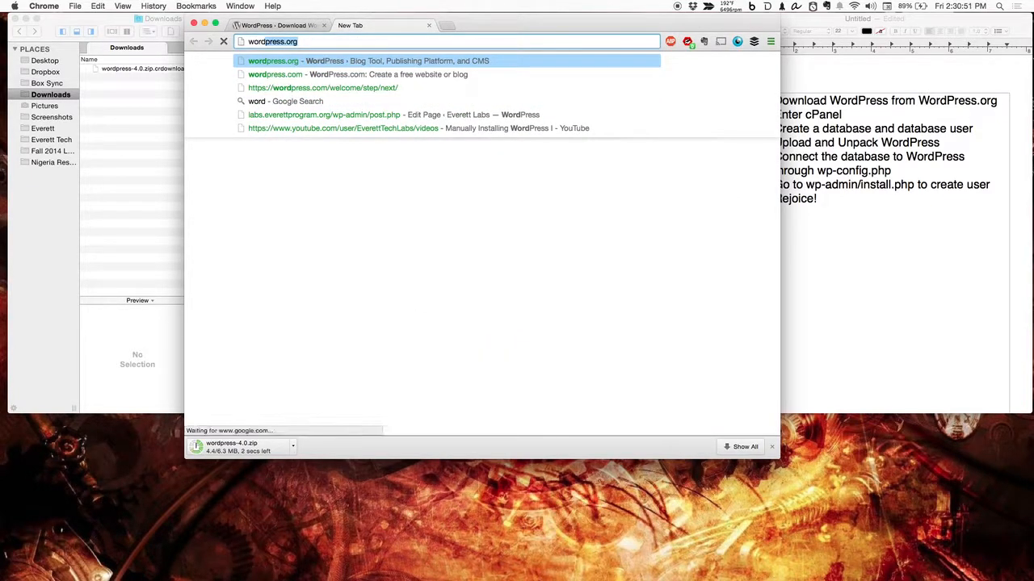
type("press.com")
key("Return")
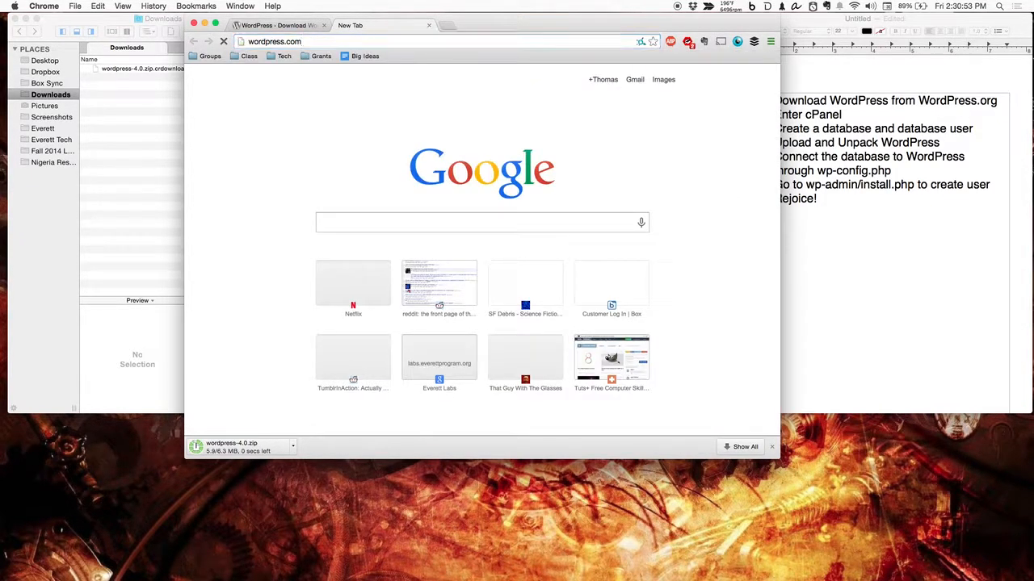
left_click_drag(500, 19, 553, 24)
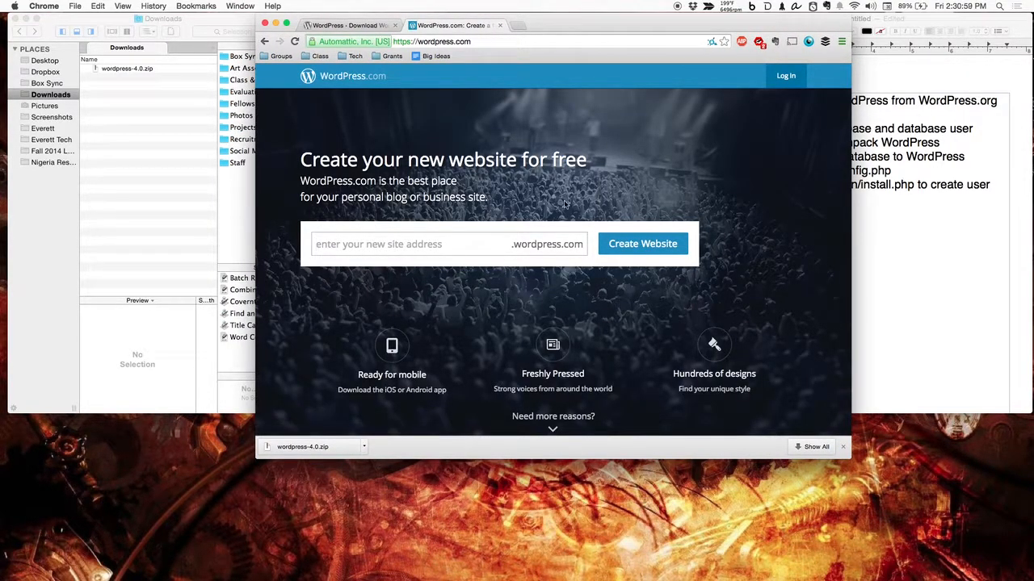
left_click(441, 240)
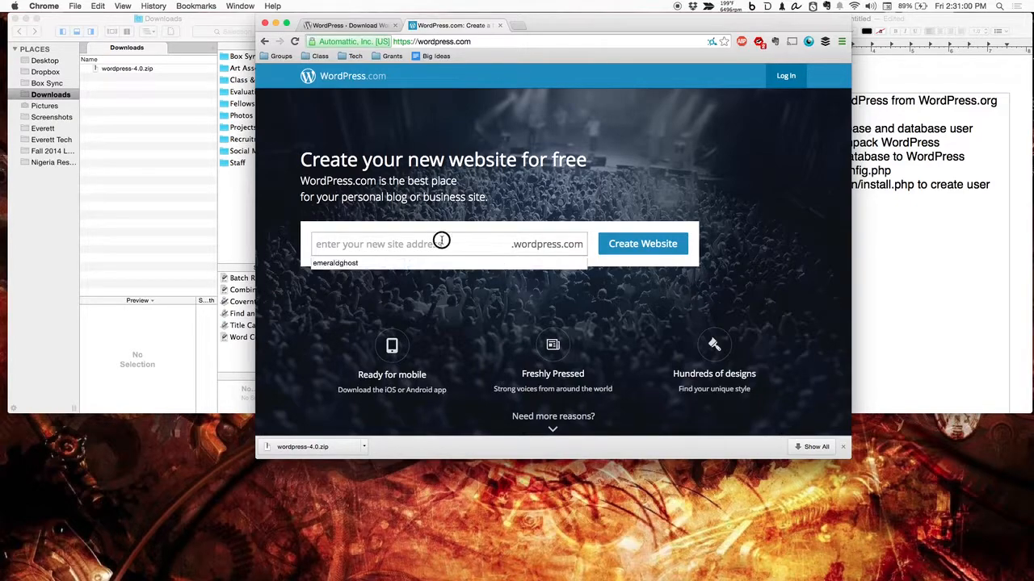
left_click(487, 231)
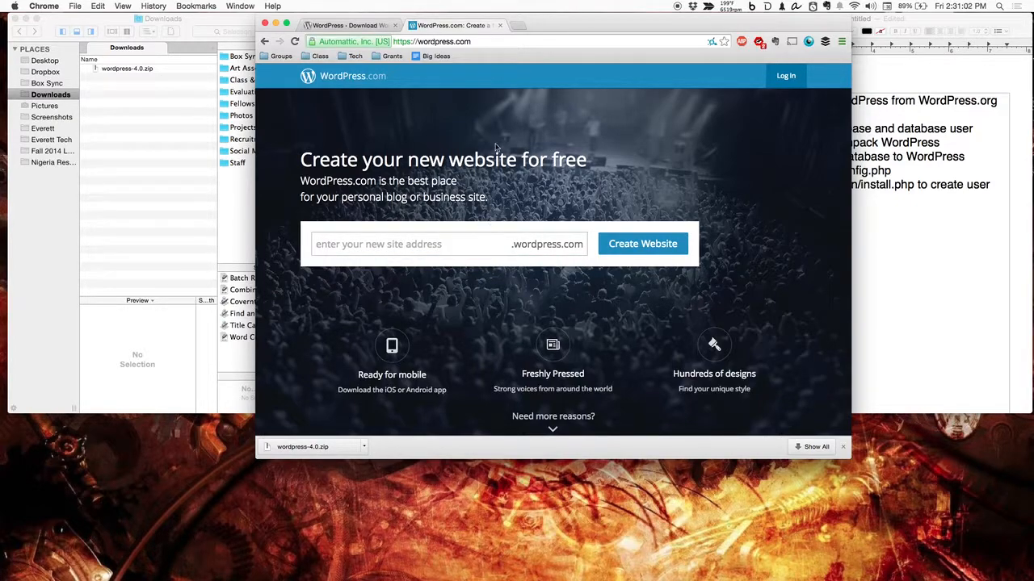
left_click(499, 25)
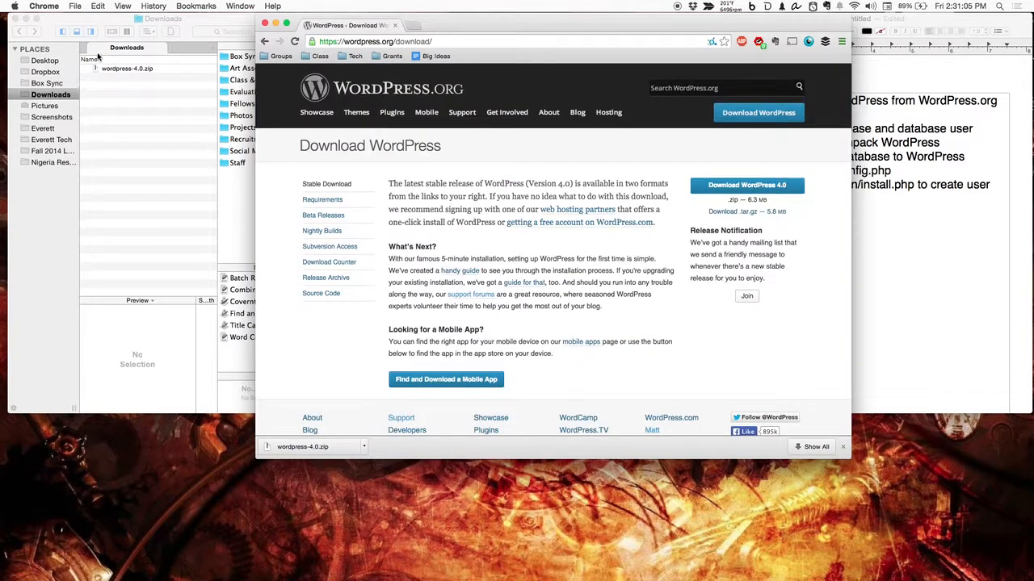
- Select wordpress-4.0.zip in Path Finder's Downloads folder, then return to Chrome and shift its window away from the file list
left_click(111, 74)
left_click(111, 71)
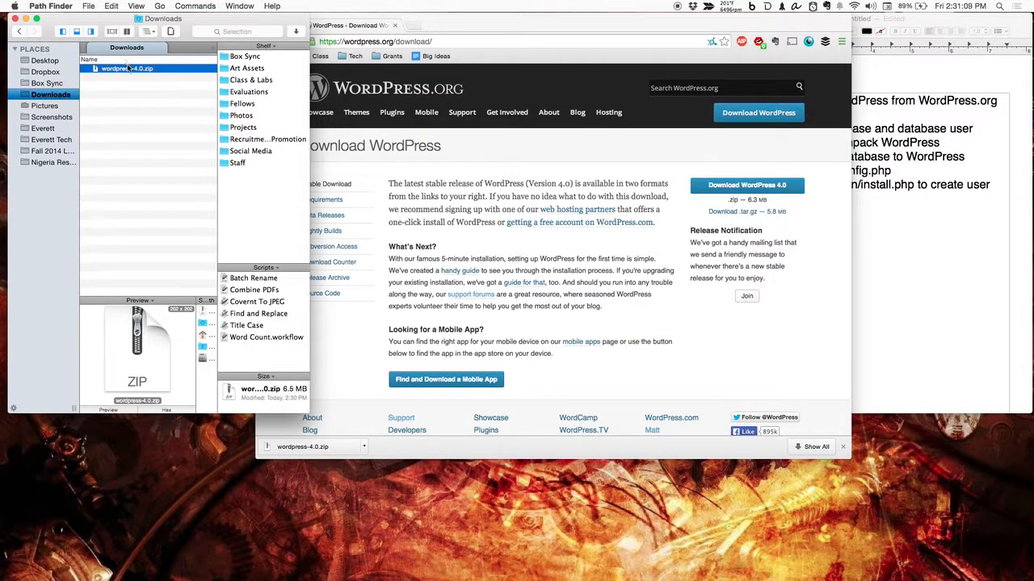
left_click(467, 25)
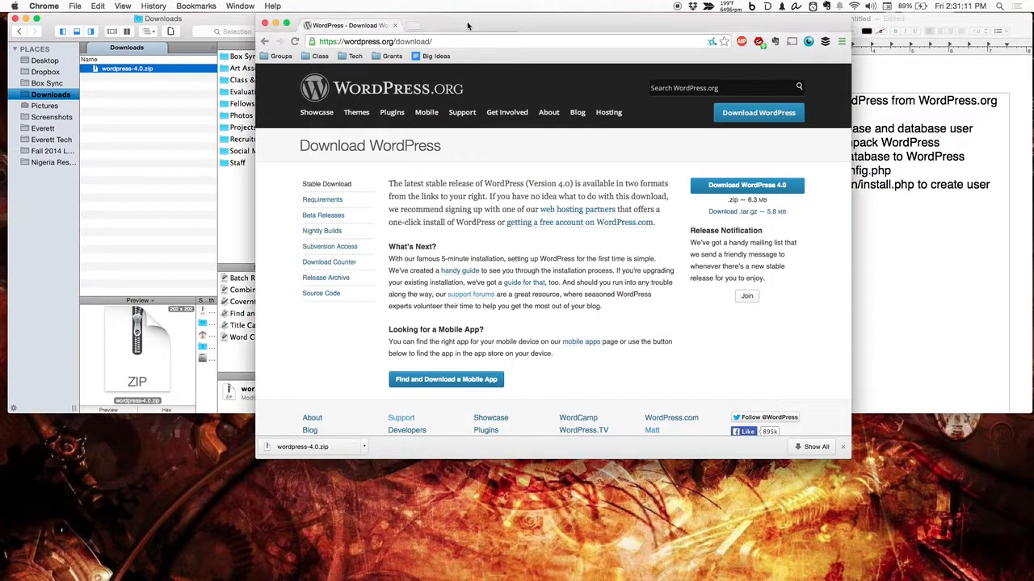
left_click_drag(452, 26, 483, 21)
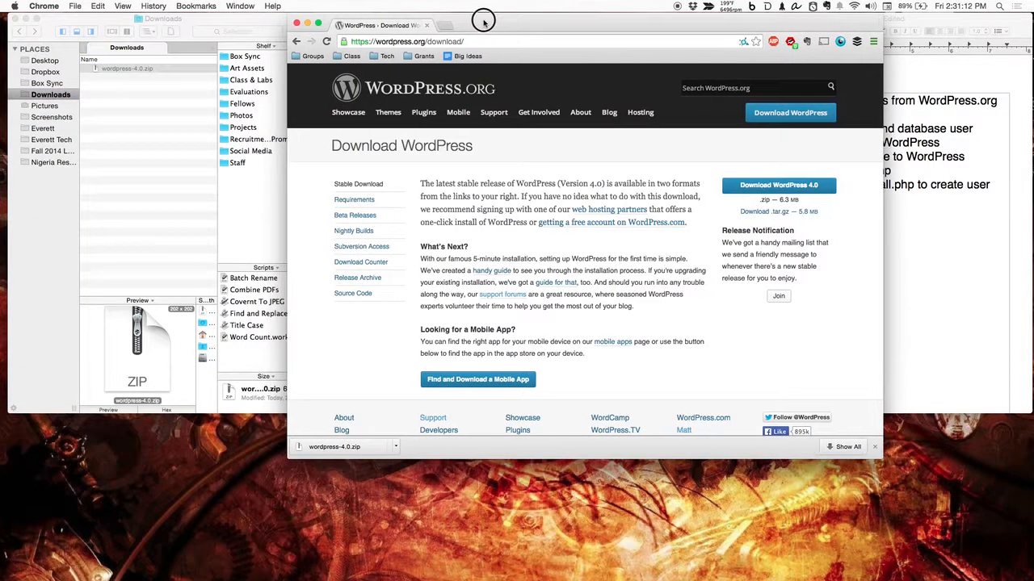
- Load icanfafsa.com/cpanel in the current tab and dismiss the browser's download bar
left_click(444, 41)
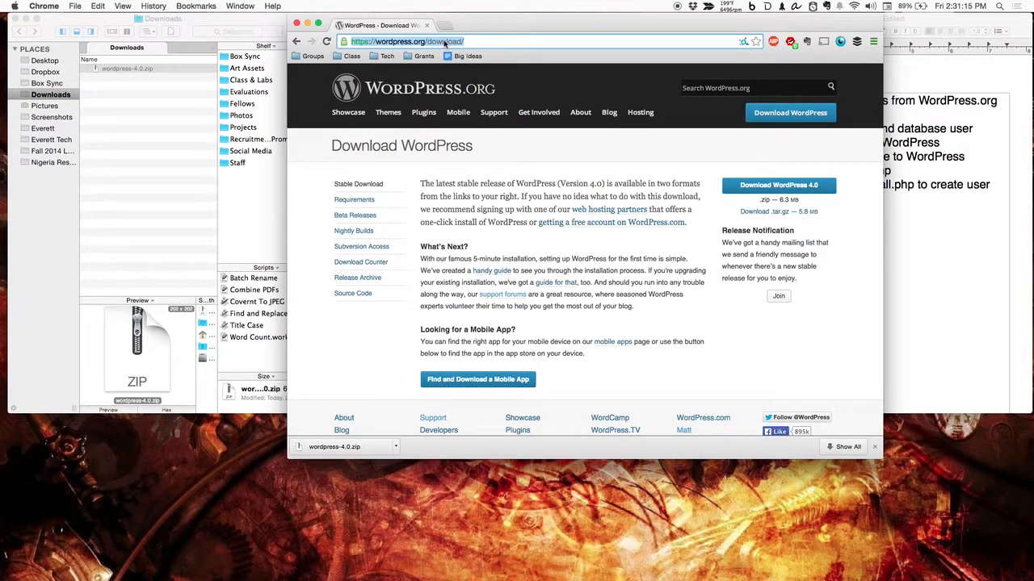
type("icanfafsa.com/")
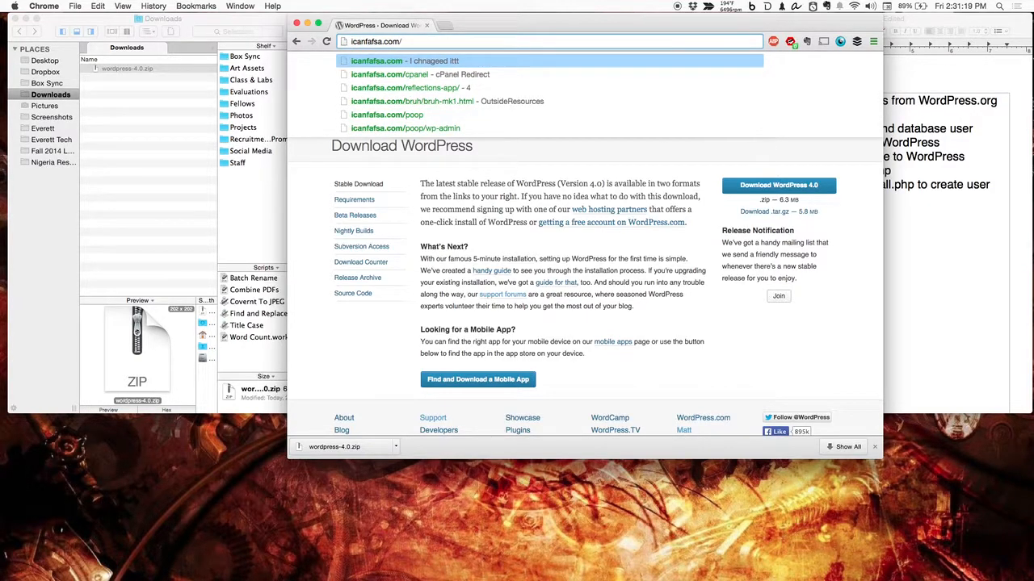
type("cp")
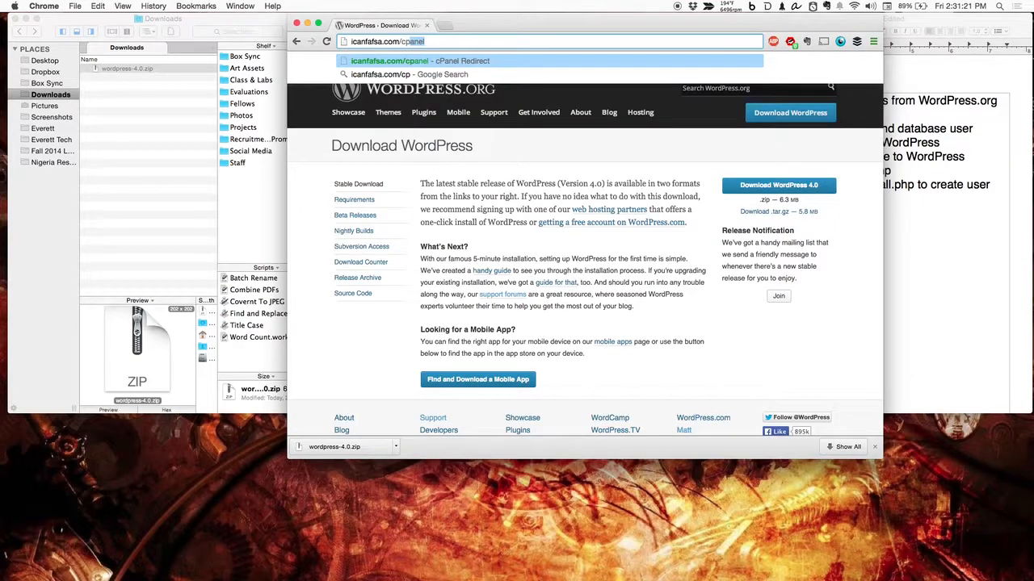
key("Return")
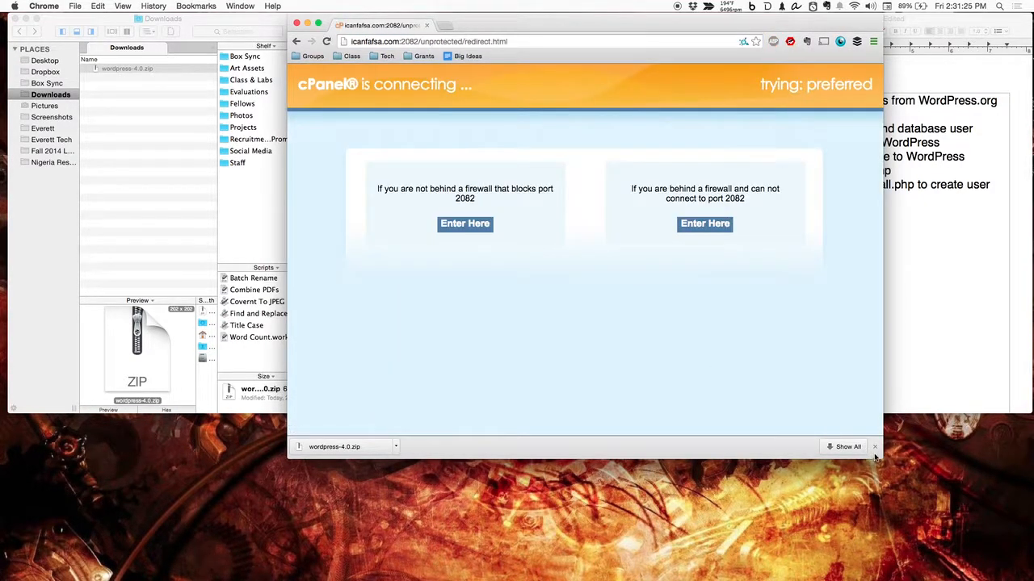
left_click(873, 447)
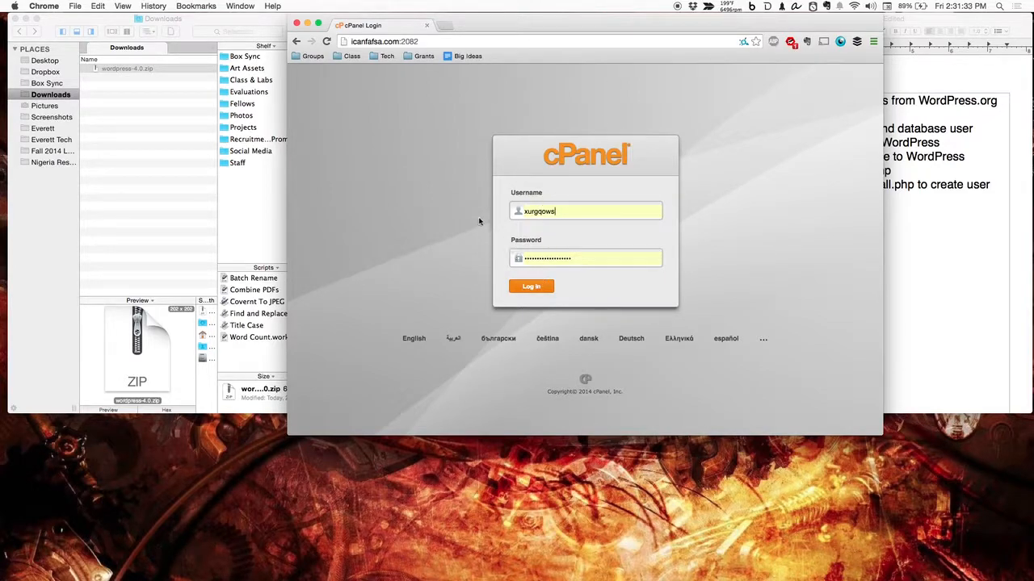
- Log in to cPanel with the prefilled username and password
left_click_drag(511, 192, 547, 192)
left_click_drag(510, 242, 547, 247)
left_click(554, 241)
left_click(547, 250)
left_click(538, 292)
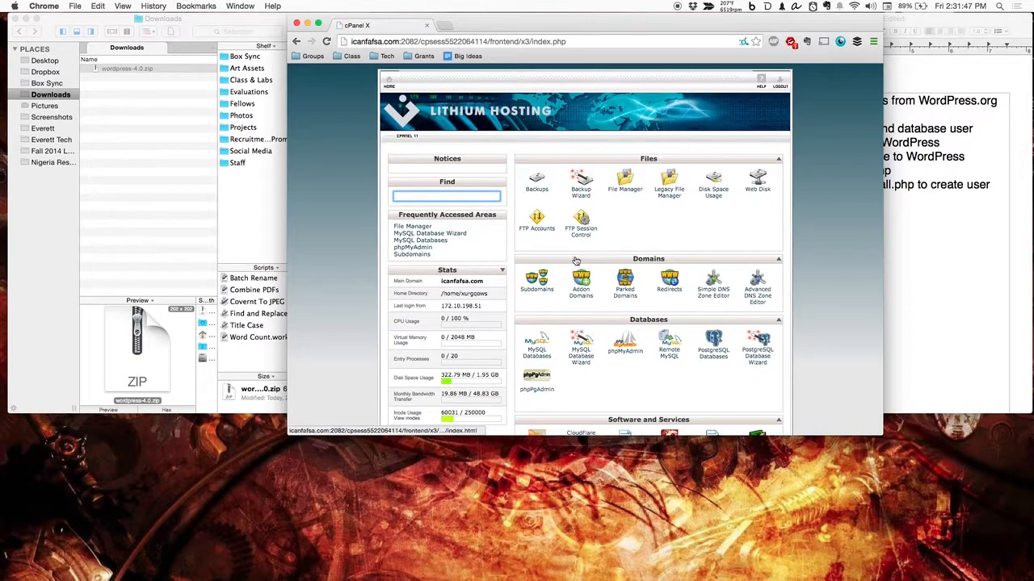
- Look over the tool sections on the cPanel home page, from Files down to Preferences and Mail
scroll(557, 287, "down", 3)
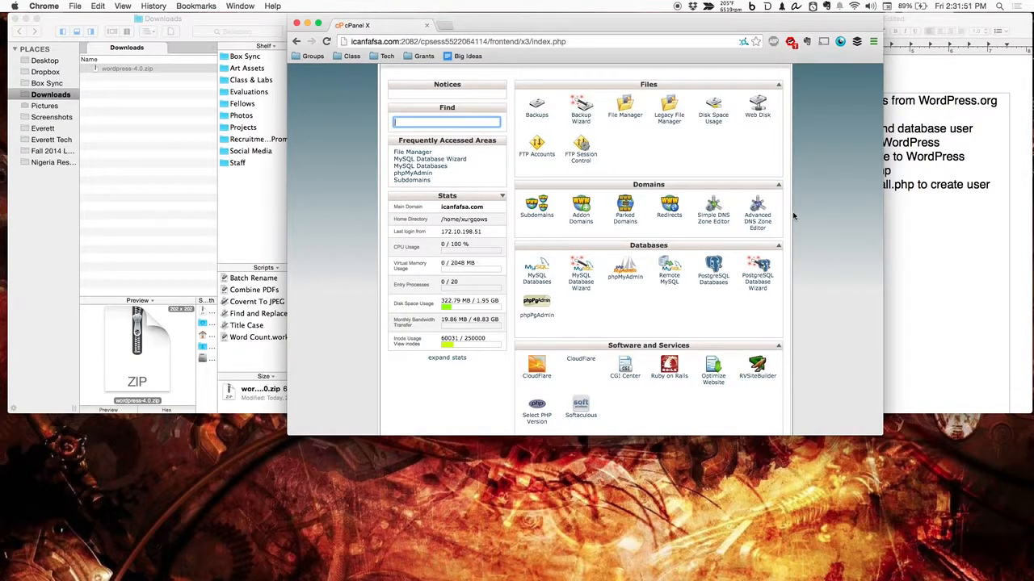
scroll(794, 216, "down", 3)
scroll(794, 216, "down", 5)
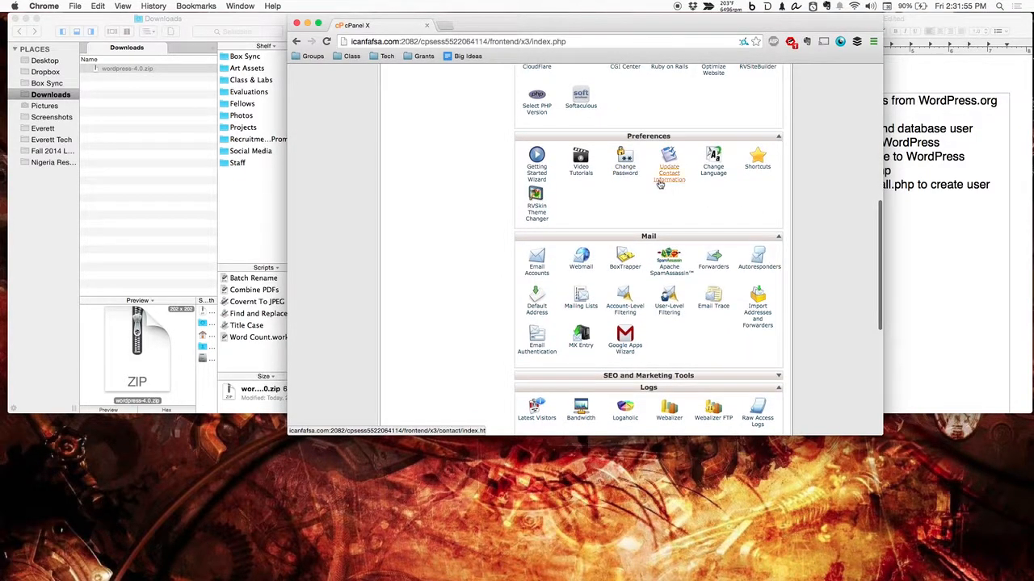
left_click(667, 171)
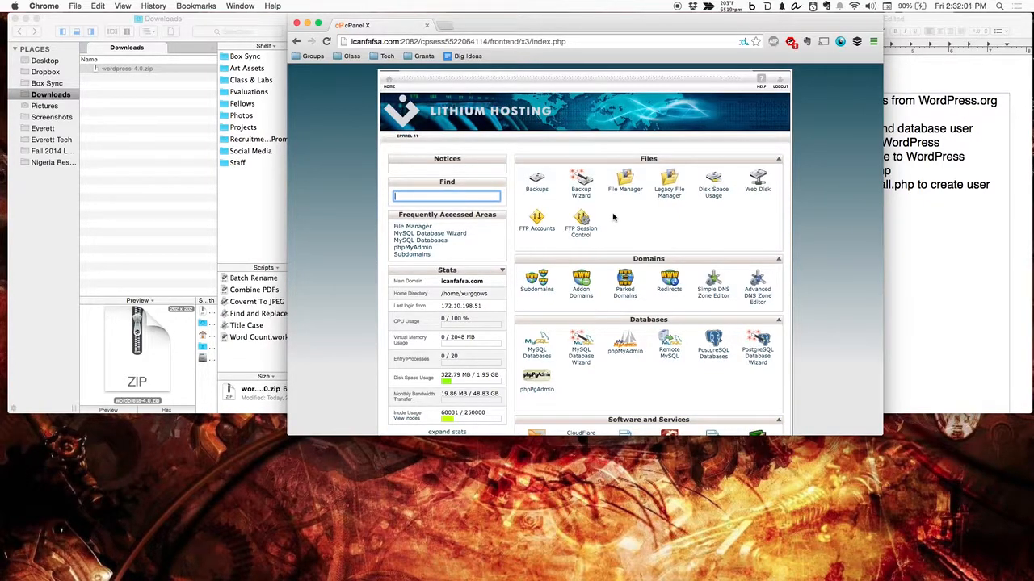
- Shift the browser window clear of the Downloads list and move the Databases section above Files on the cPanel home page
left_click(165, 70)
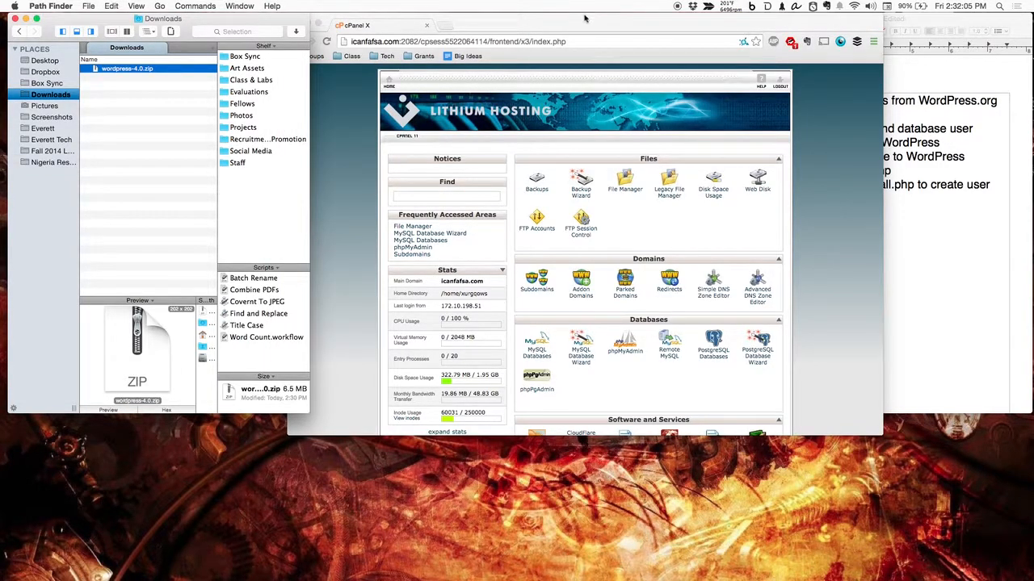
left_click_drag(575, 20, 606, 32)
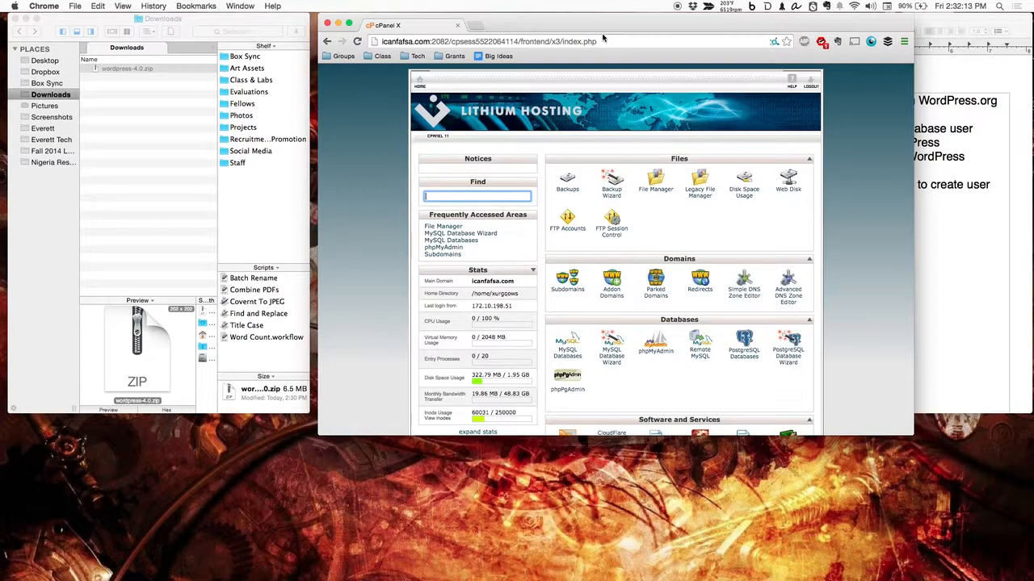
left_click_drag(580, 32, 574, 32)
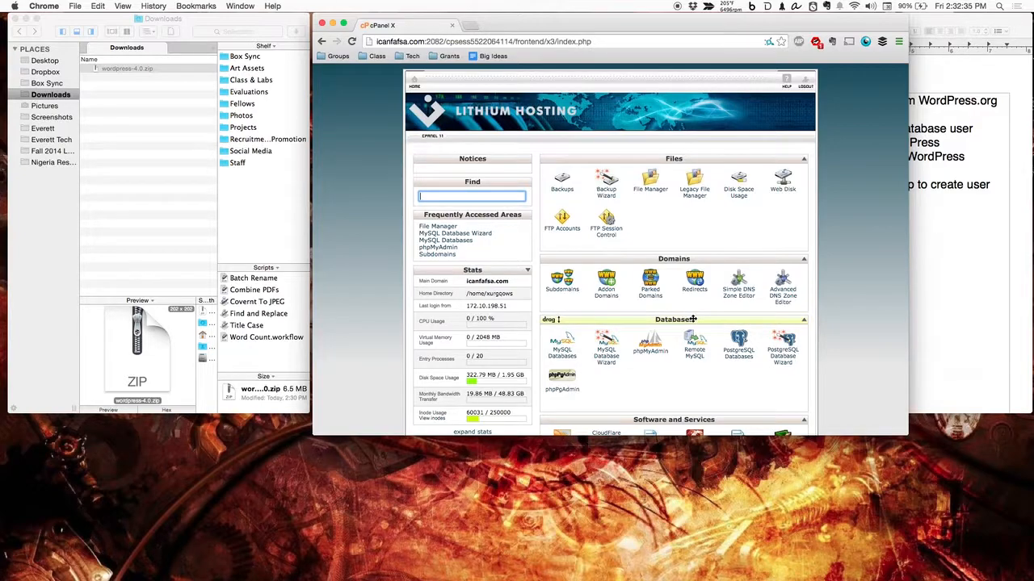
left_click_drag(671, 320, 669, 165)
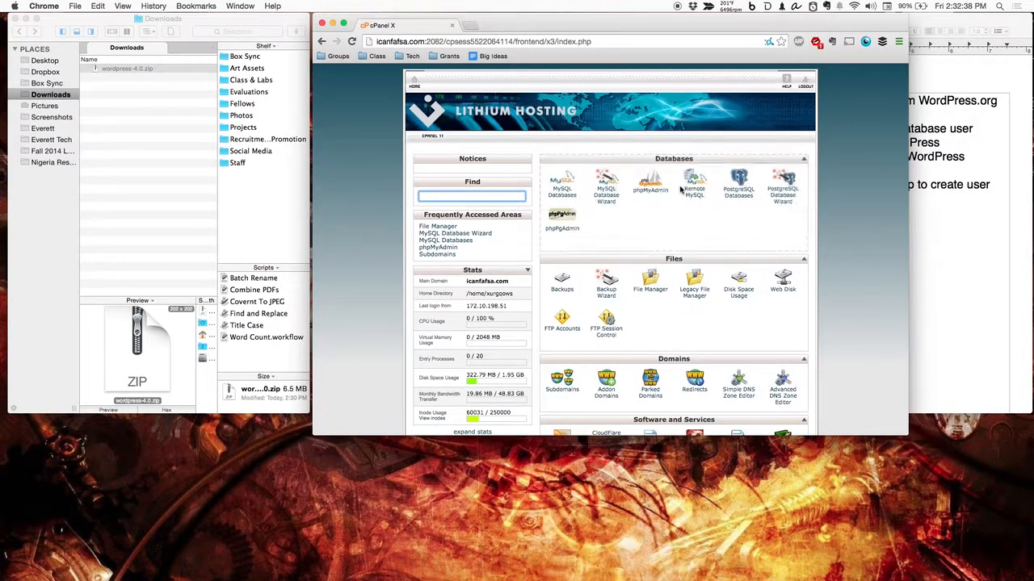
- Create a new database named boom with the MySQL Database Wizard and continue to the database user step
left_click(608, 197)
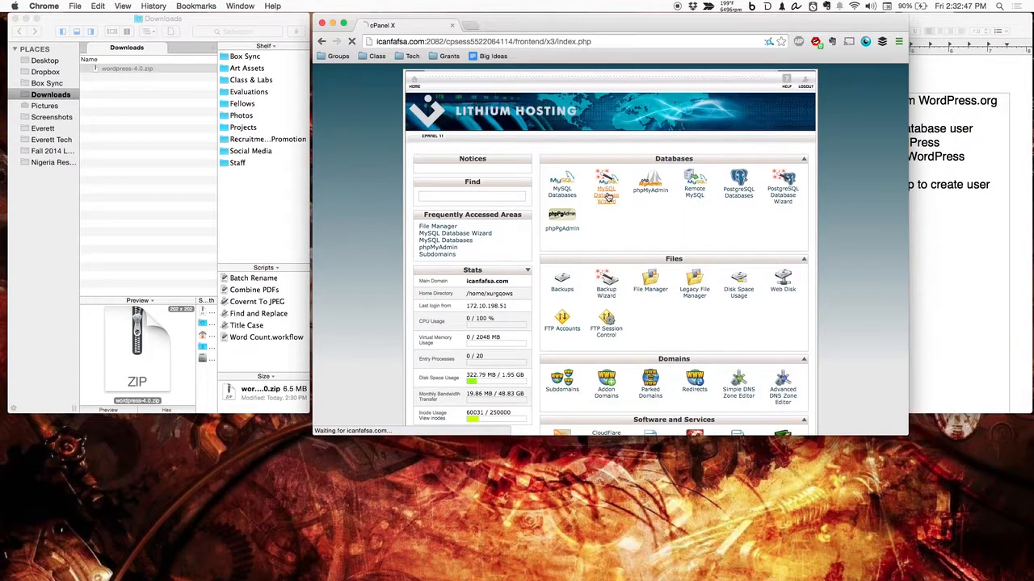
left_click(525, 241)
left_click(521, 244)
left_click(559, 241)
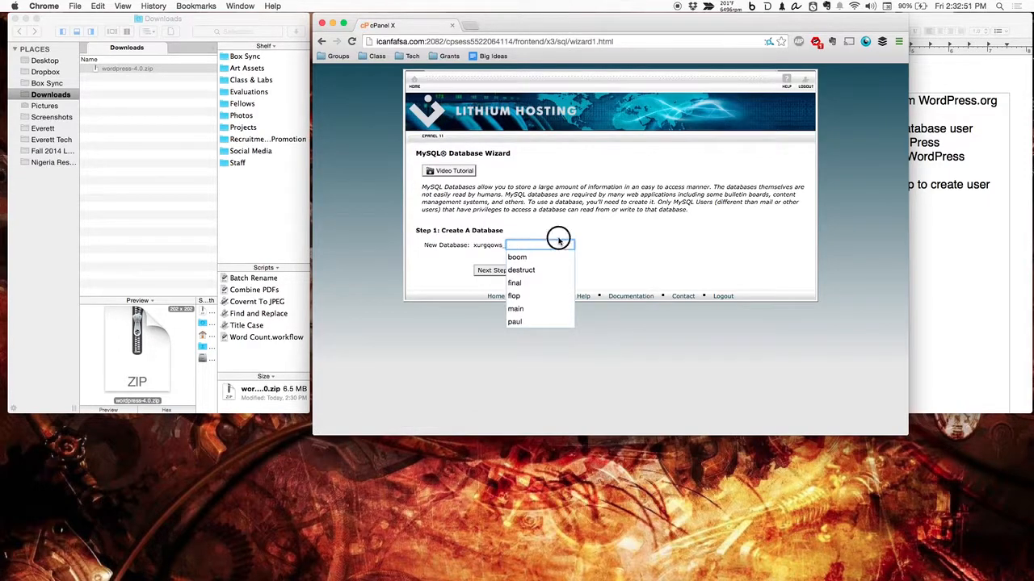
left_click(560, 236)
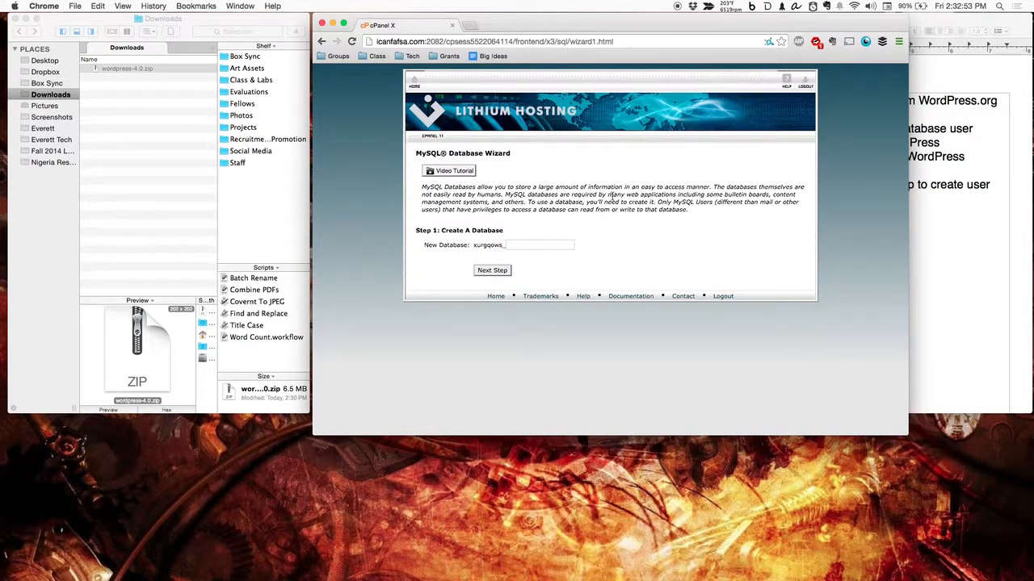
left_click(560, 248)
type("boom")
left_click(581, 232)
left_click(492, 270)
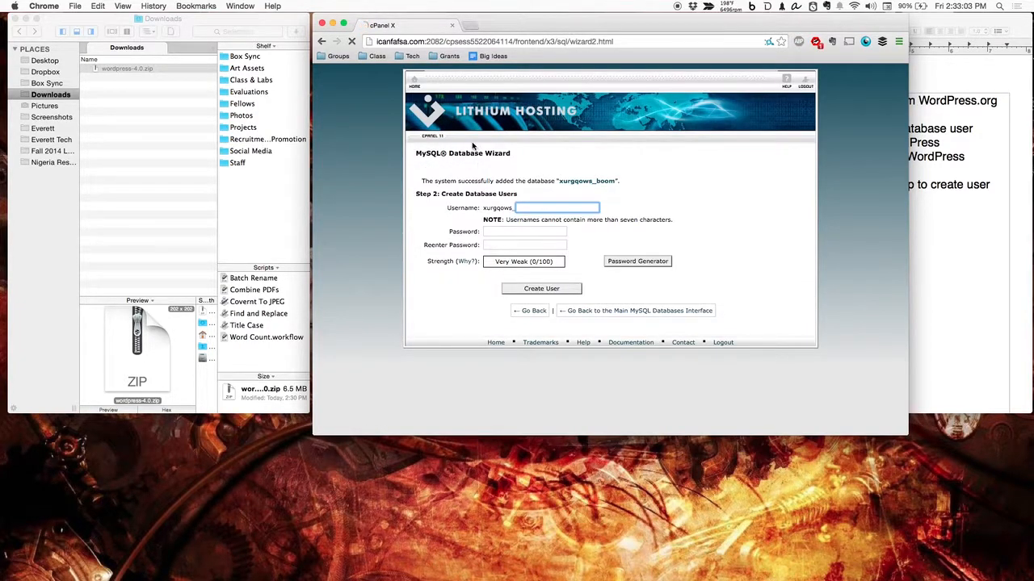
- Switch to TextEdit and note the full database name, the account prefix followed by _boom, below the numbered list
left_click(933, 273)
type("xurgqow")
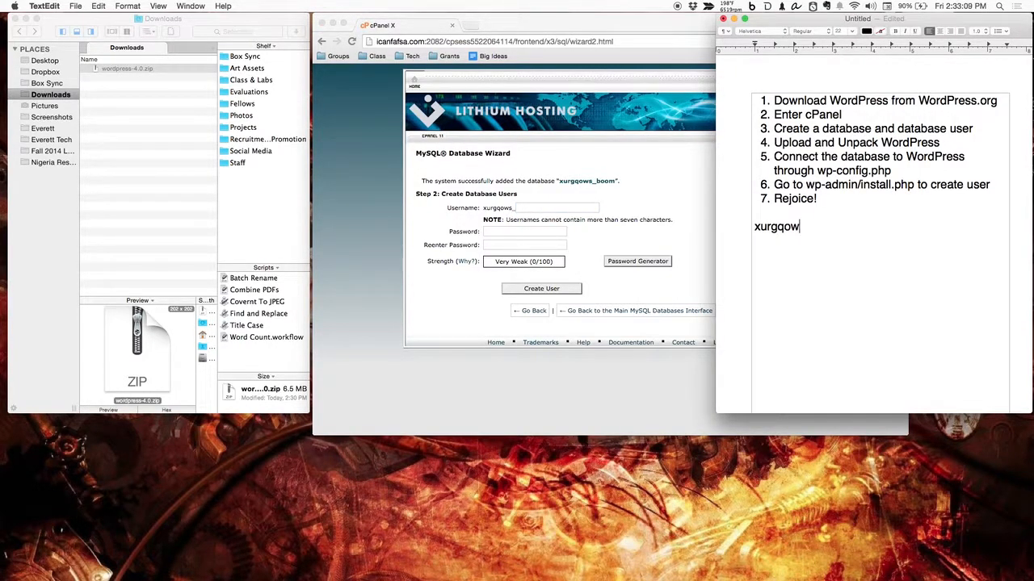
type("s_boom")
- Return to Chrome and enter boom as the new database user's username in the MySQL Database Wizard
left_click(567, 208)
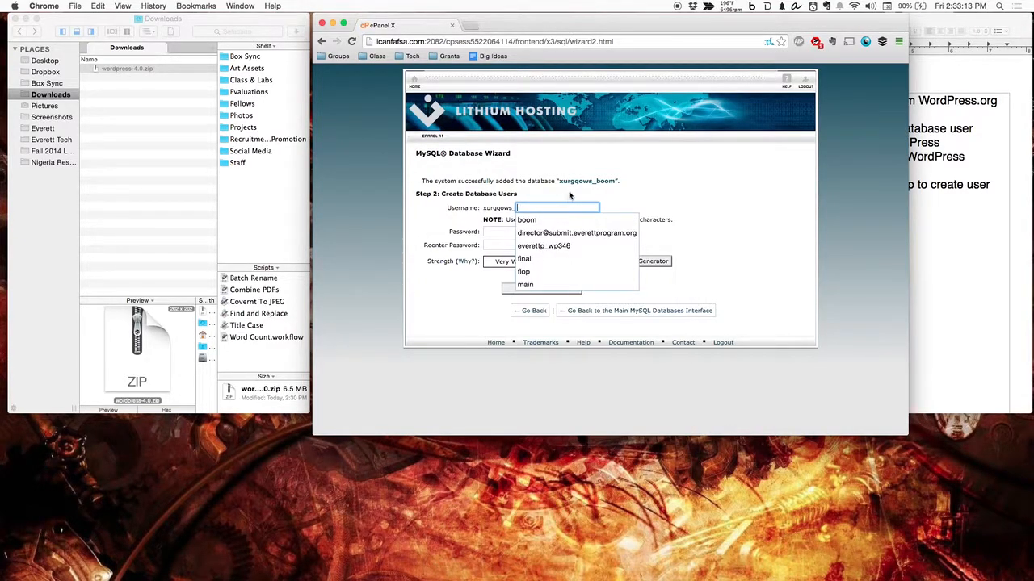
left_click(568, 194)
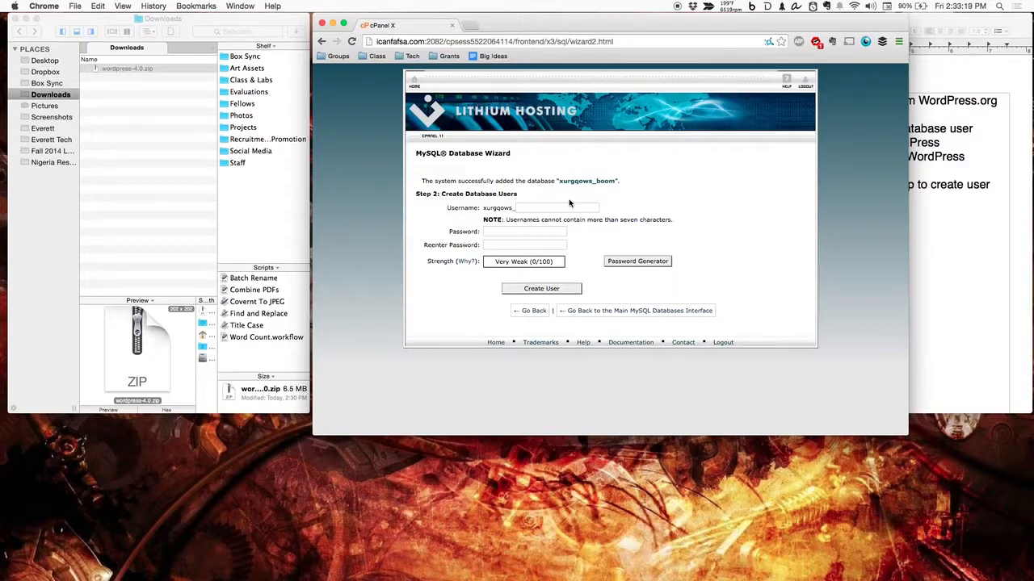
left_click(545, 208)
type("boom")
left_click(533, 220)
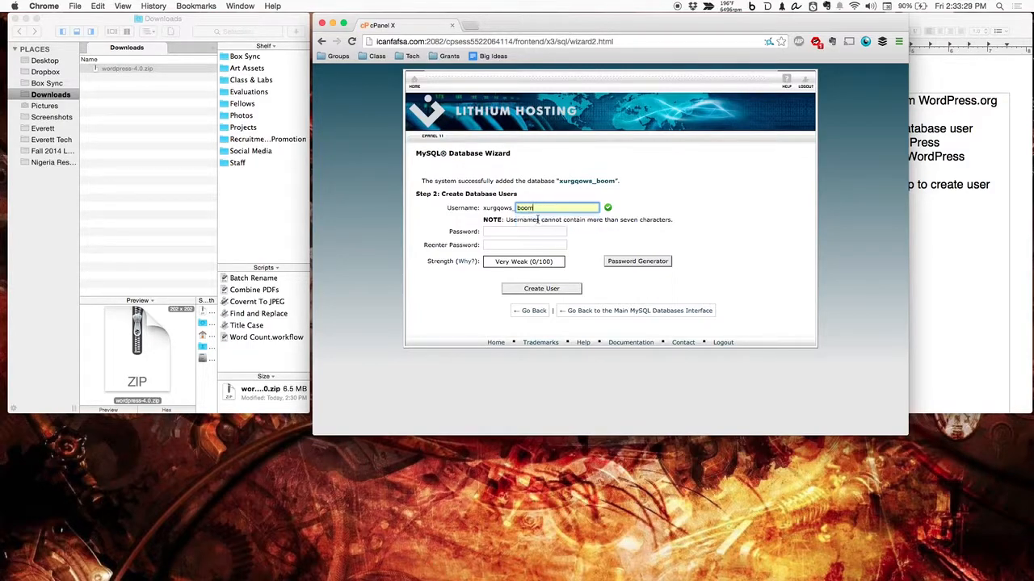
- Generate a password for the database user, copy it, and apply it to both password fields
left_click(637, 261)
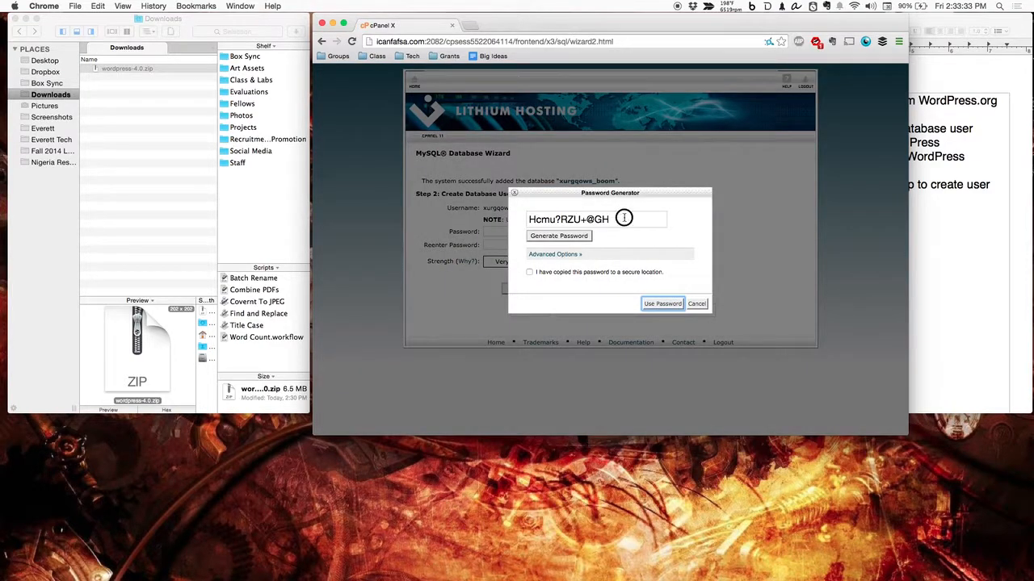
left_click_drag(626, 218, 509, 211)
key("super+c")
left_click(530, 273)
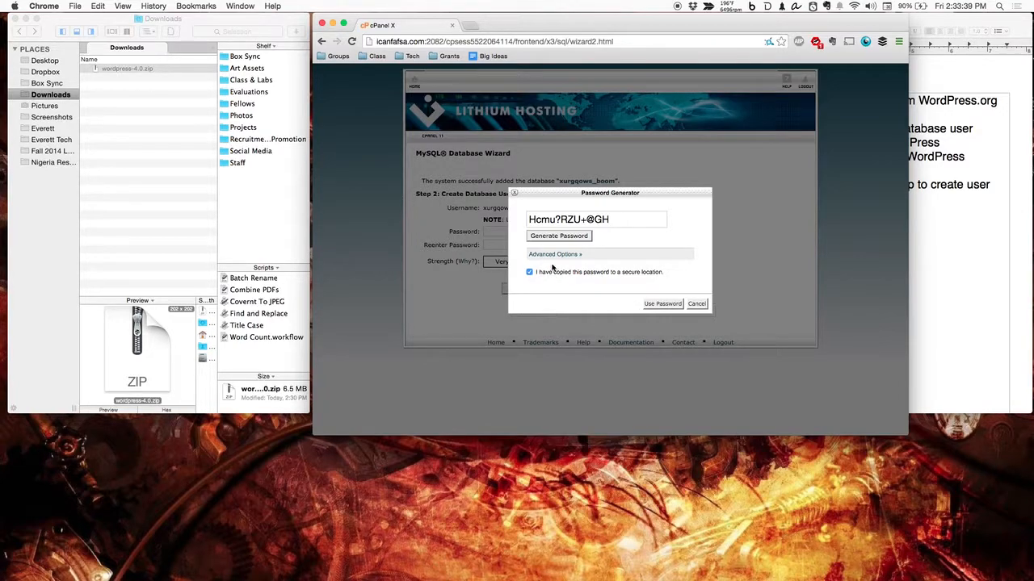
left_click(623, 277)
left_click(658, 305)
left_click(529, 273)
left_click(662, 305)
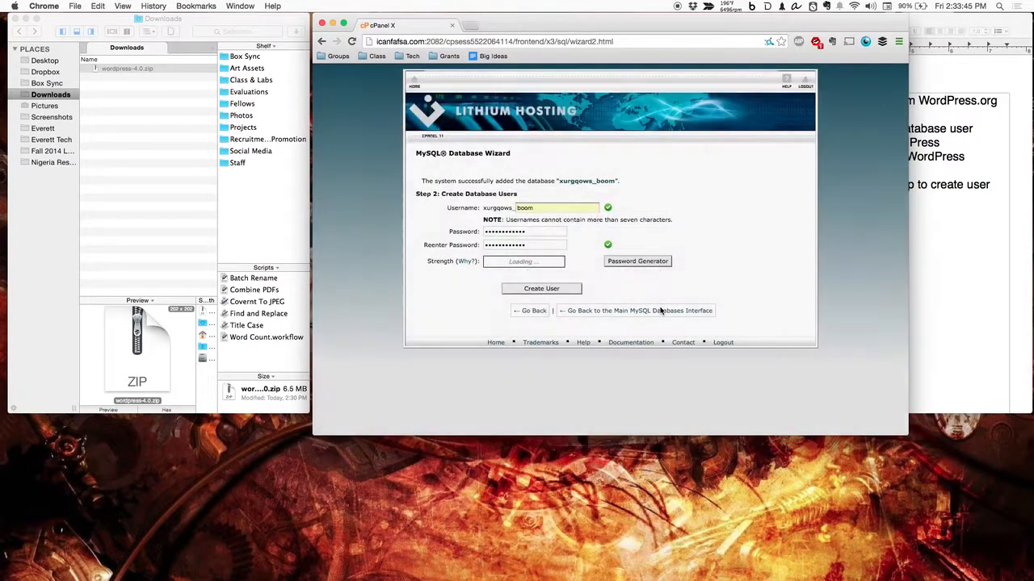
- Switch to TextEdit, paste the generated password below the database name, and return to Chrome
left_click(909, 272)
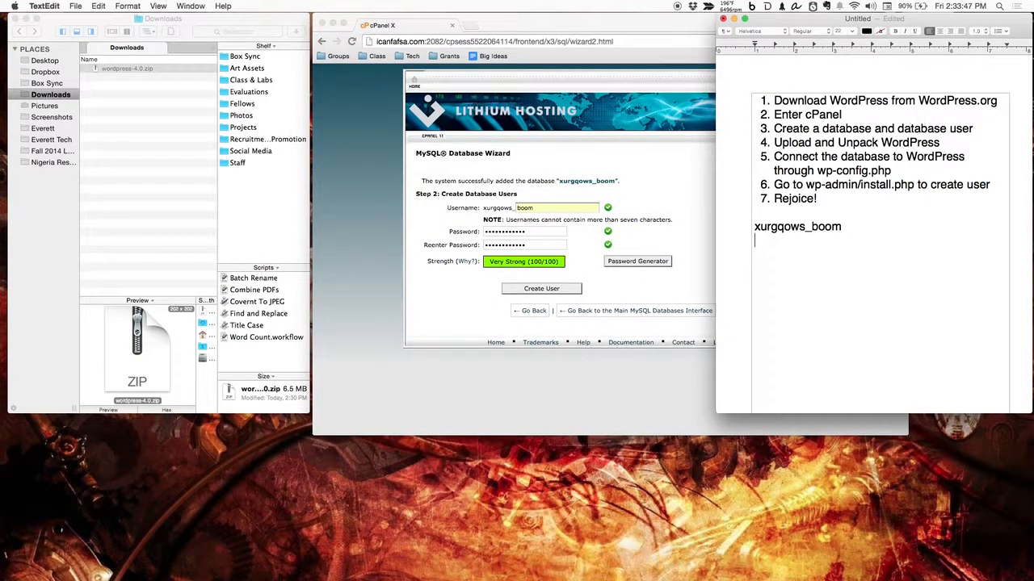
key("super+v")
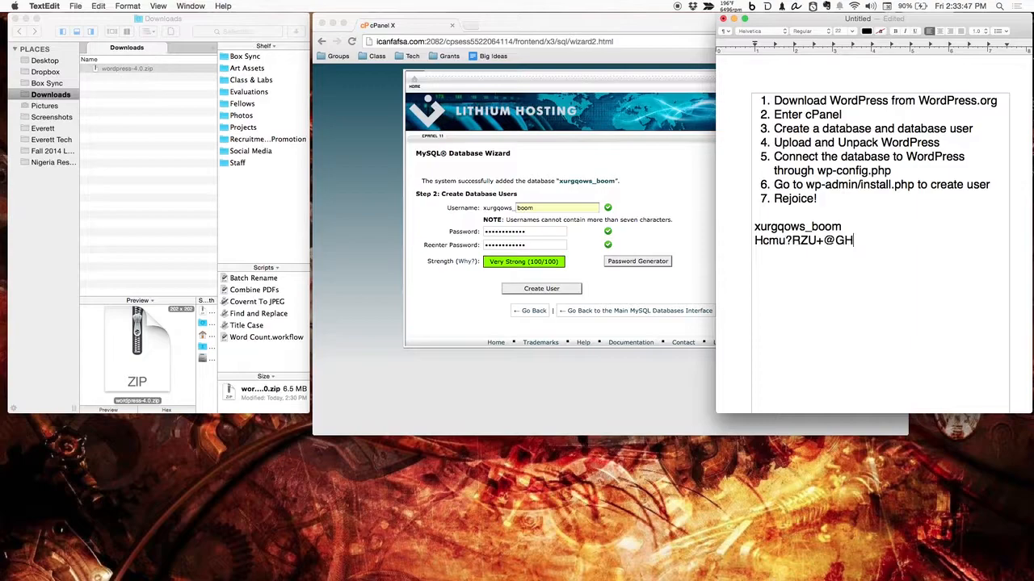
left_click(654, 238)
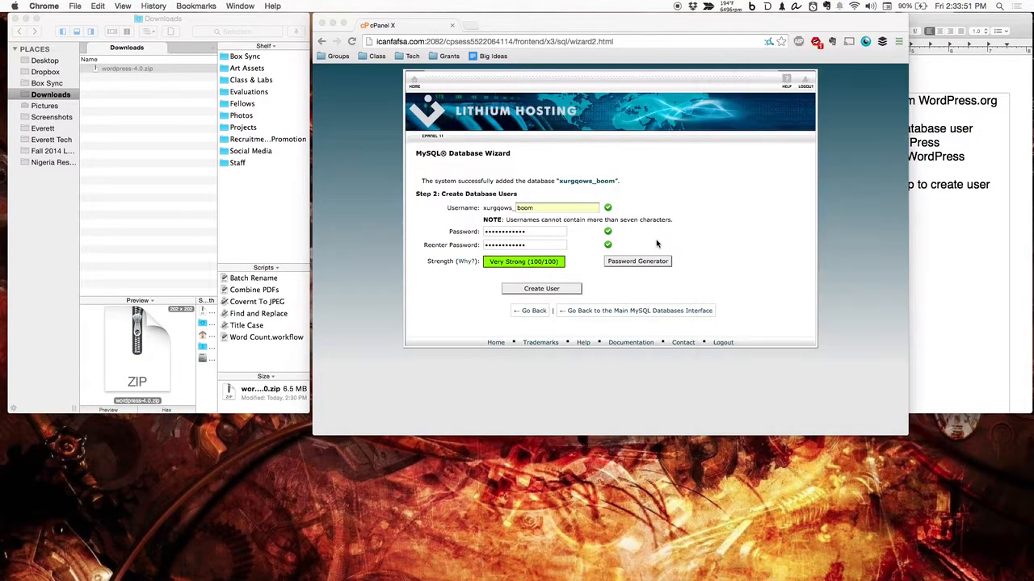
- Generate and apply a fresh database user password, and replace the password noted in TextEdit with it
left_click(637, 261)
triple_click(585, 223)
key("super+c")
left_click(529, 273)
left_click(662, 304)
key("super+Tab")
left_click_drag(855, 241, 702, 241)
key("super+v")
- Return to Chrome, try to create the database user boom, and go back to the wizard's database creation step
left_click(624, 285)
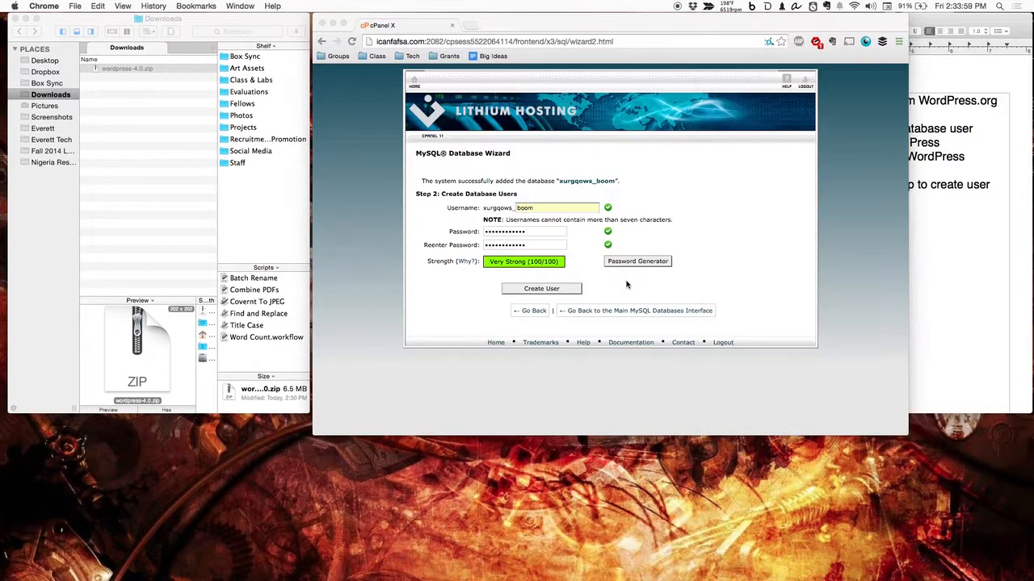
left_click(546, 289)
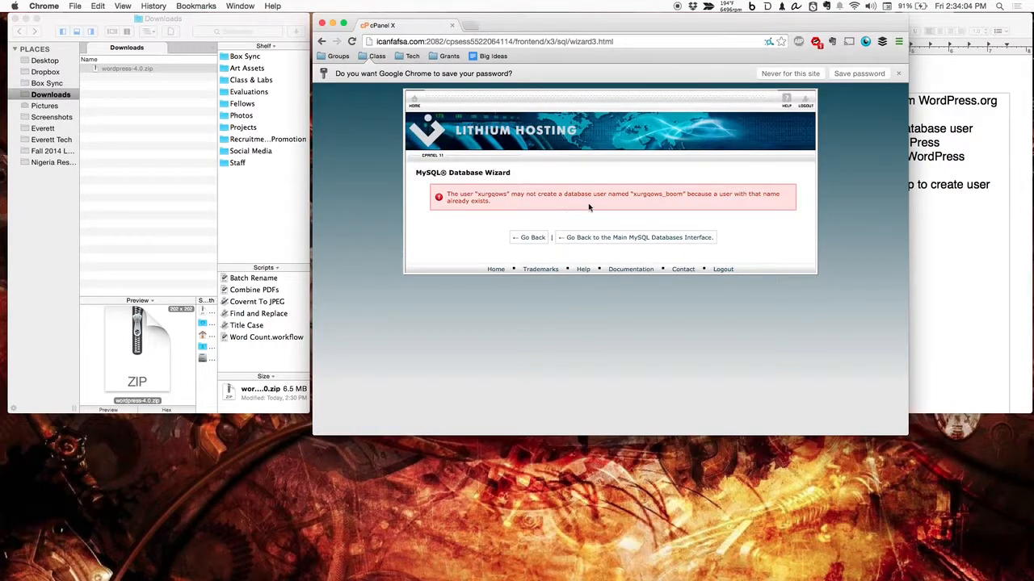
left_click(532, 237)
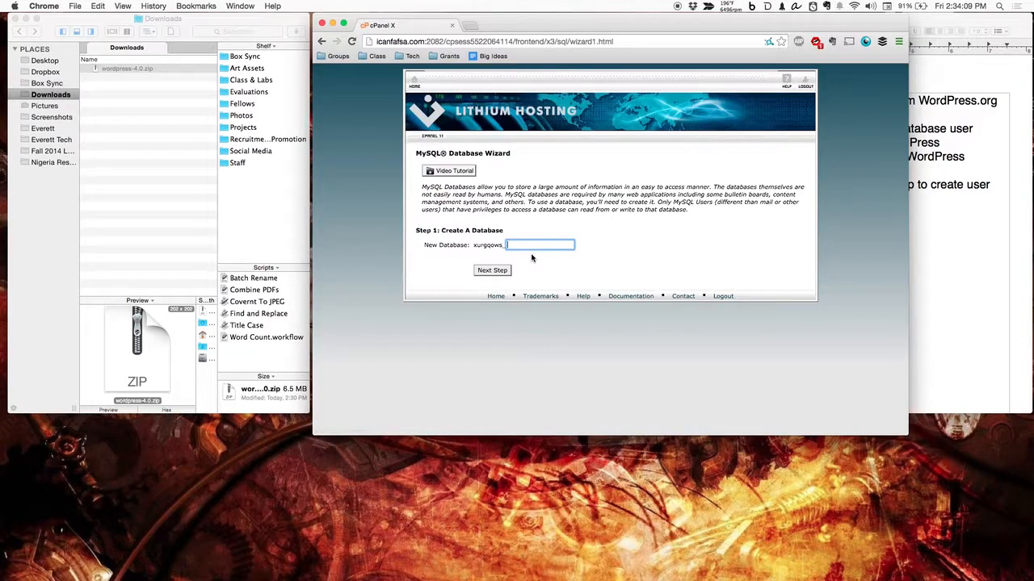
- Create a new database named flip and continue to the database user step
type("flip")
left_click(494, 269)
- Switch to TextEdit and replace boom with flip in the noted database name, keeping the account prefix
key("super+Tab")
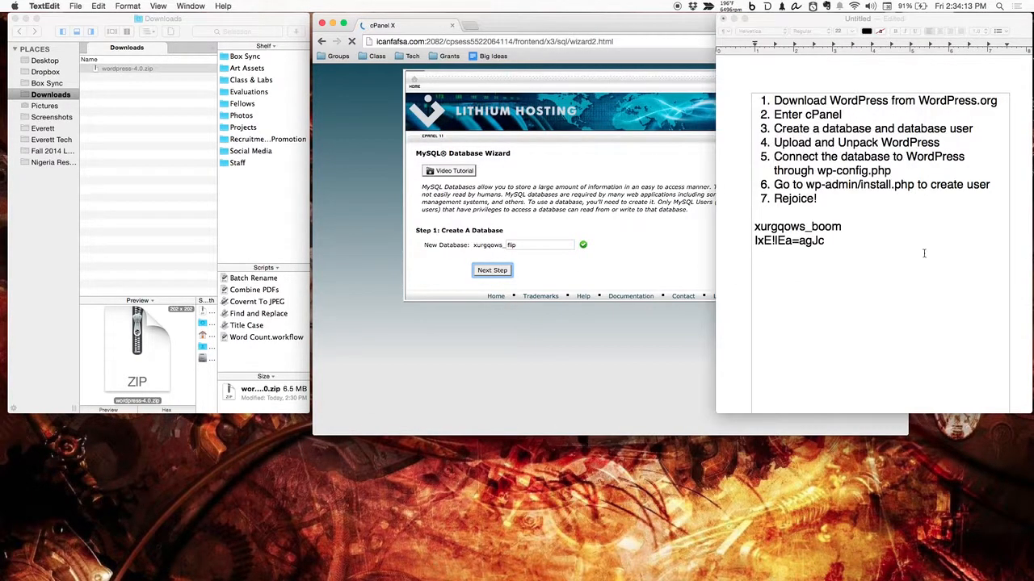
double_click(827, 228)
type("f")
key("super+z")
left_click_drag(854, 227, 816, 227)
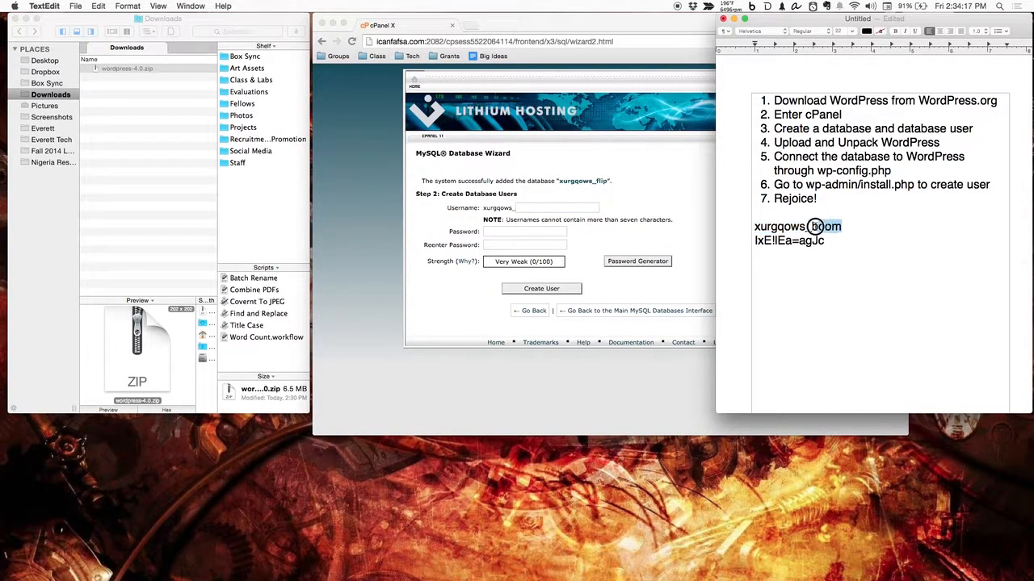
type("flip")
- Return to Chrome and create the database user flip, using the copied password in both password fields
left_click(559, 231)
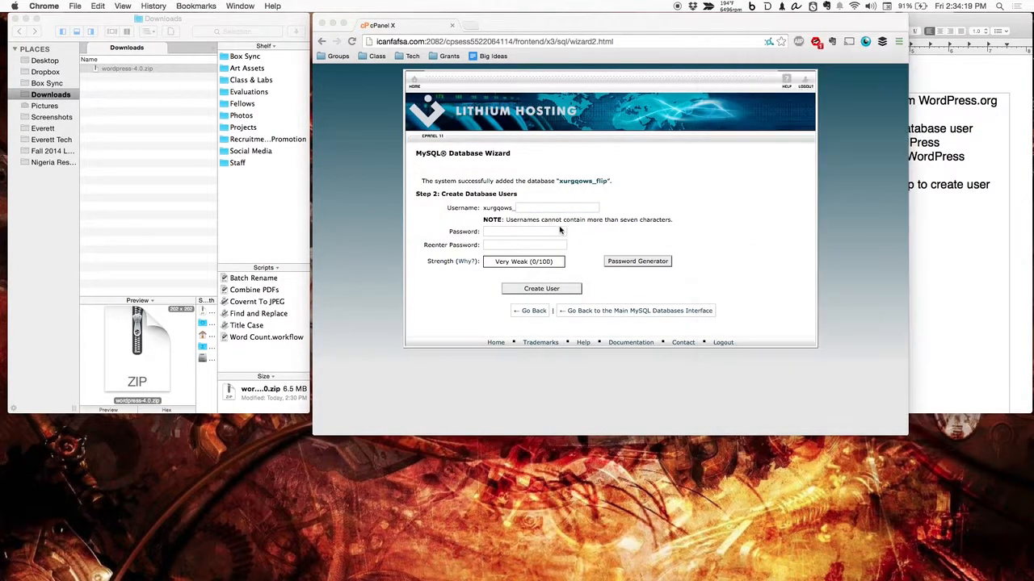
left_click(558, 208)
type("fli")
key("Tab")
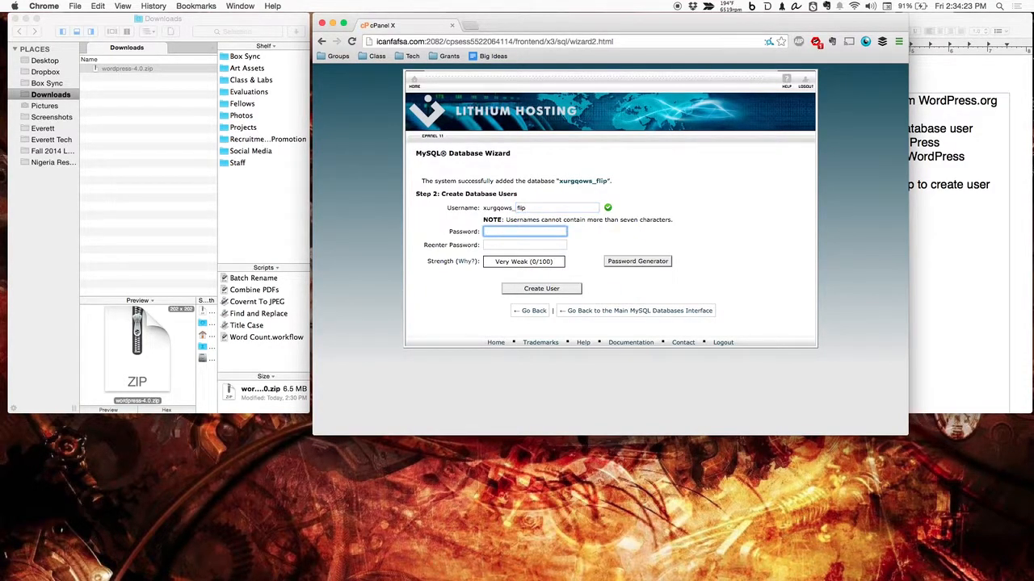
key("super+v")
left_click(544, 244)
key("super+v")
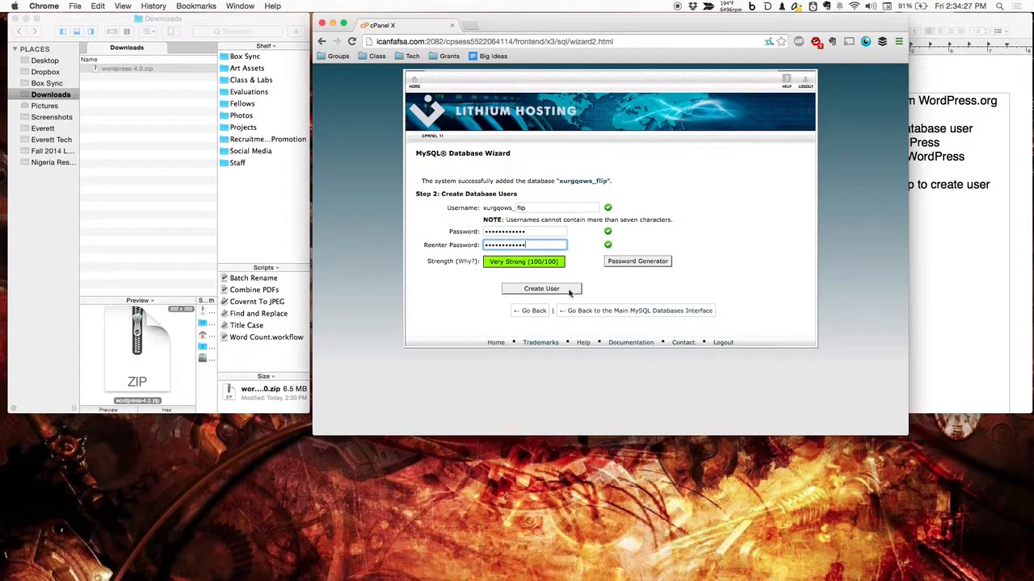
left_click(569, 289)
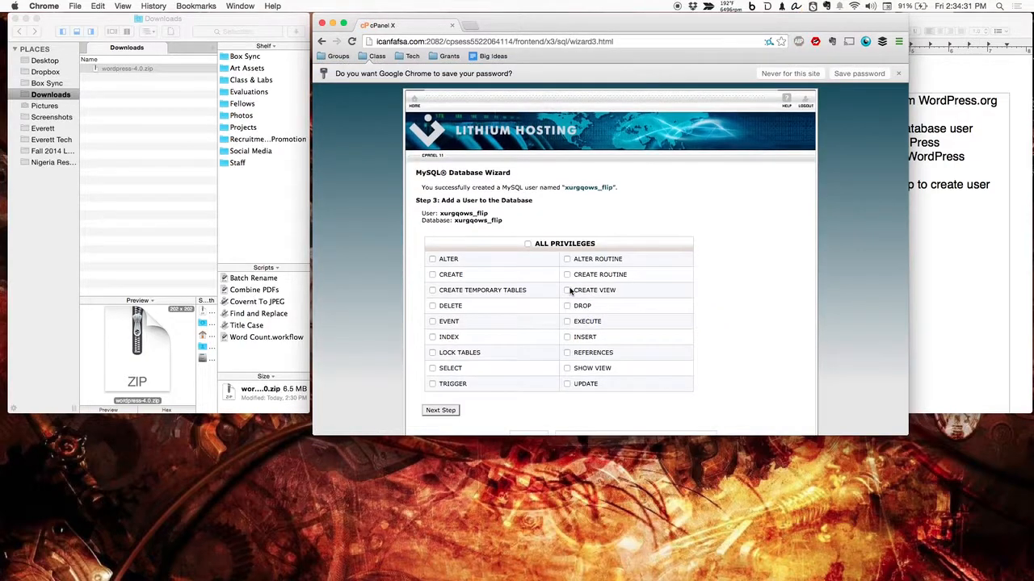
- Grant the user flip all privileges on the database flip and complete the wizard
left_click(545, 248)
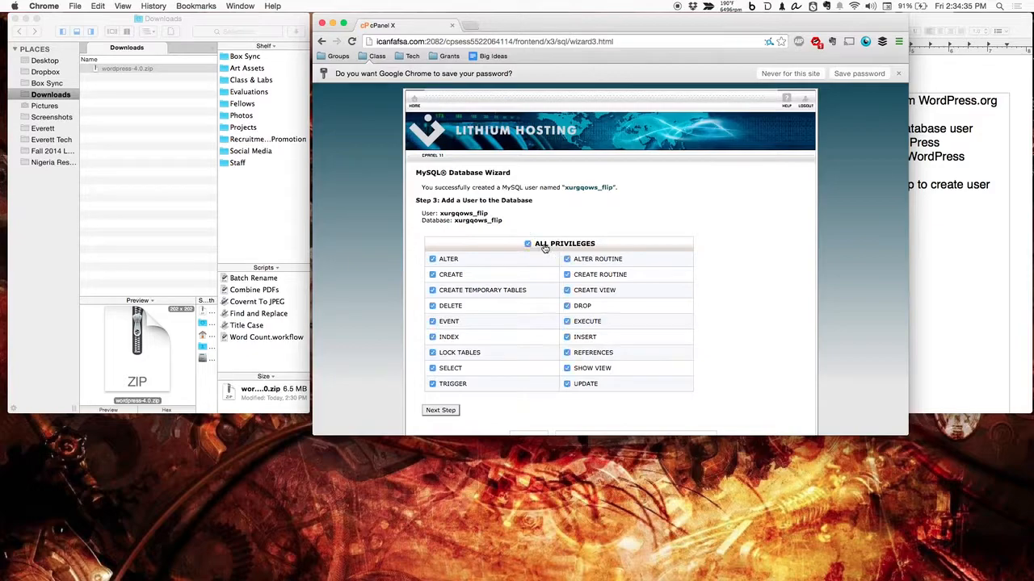
scroll(546, 248, "down", 2)
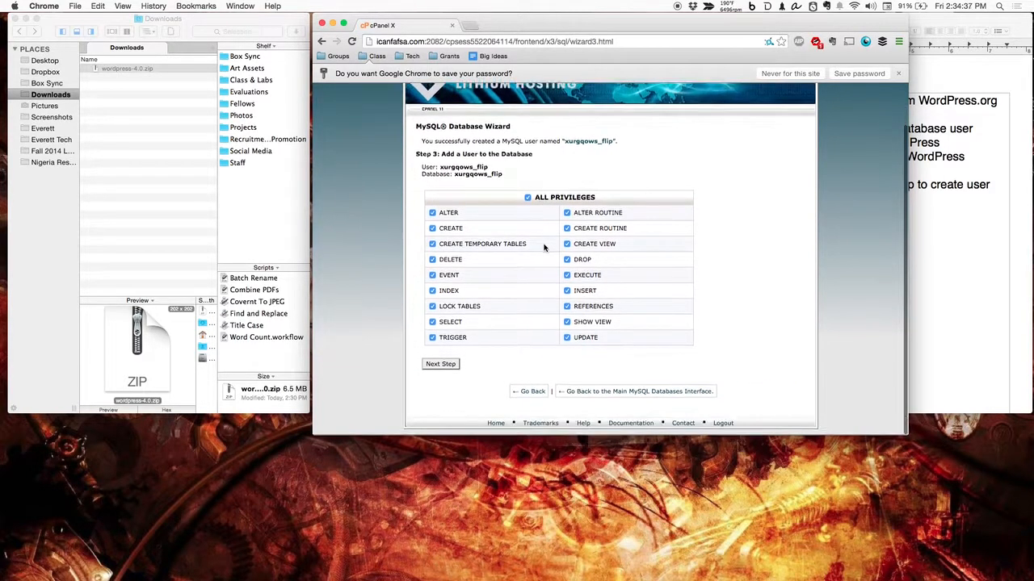
left_click(452, 365)
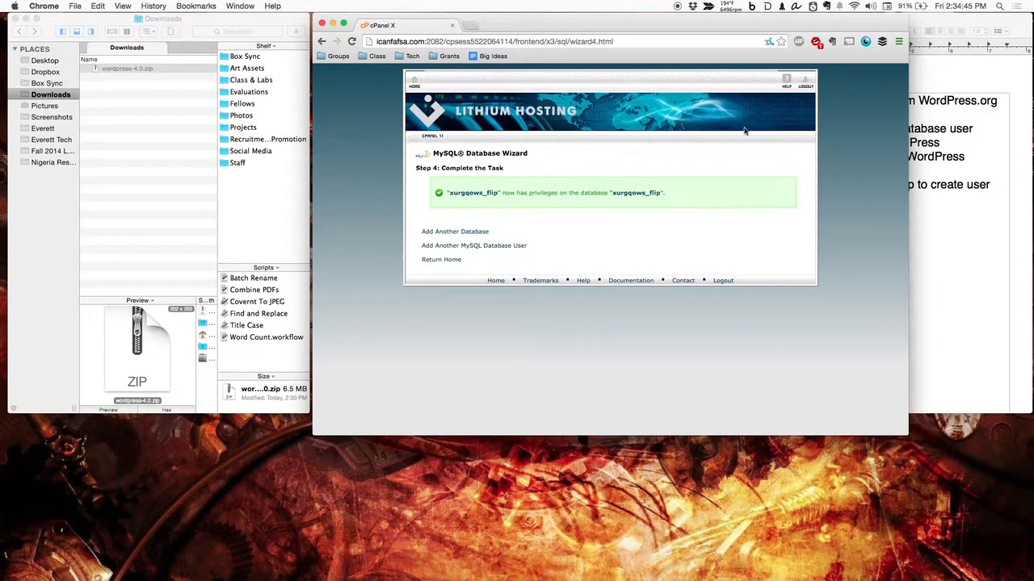
- Switch to TextEdit, review the noted database name and password, and return to Chrome
left_click(938, 223)
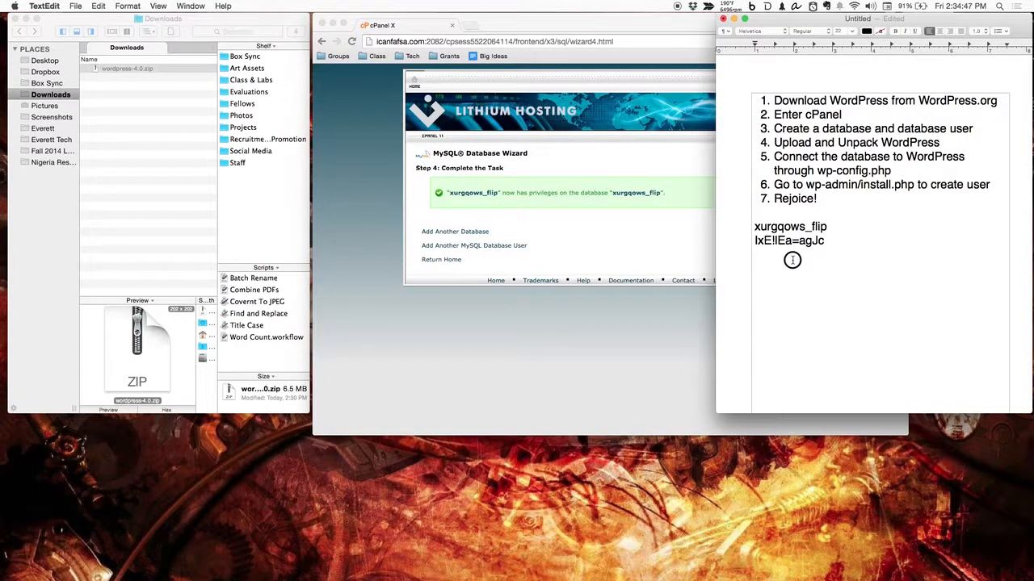
left_click_drag(825, 241, 733, 225)
left_click(620, 266)
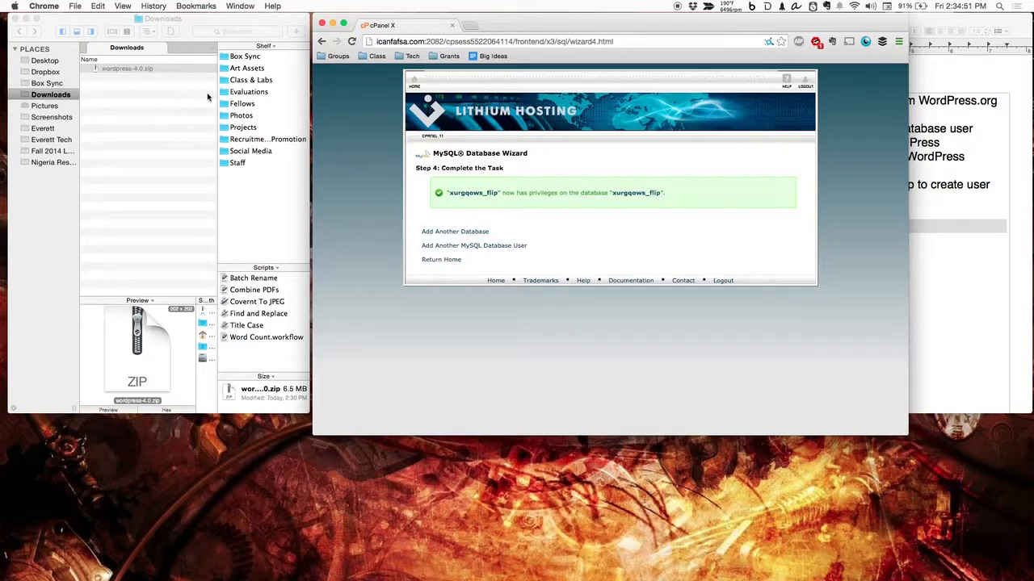
- Return to the cPanel home page and open File Manager at the Web Root (public_html/www)
left_click(440, 260)
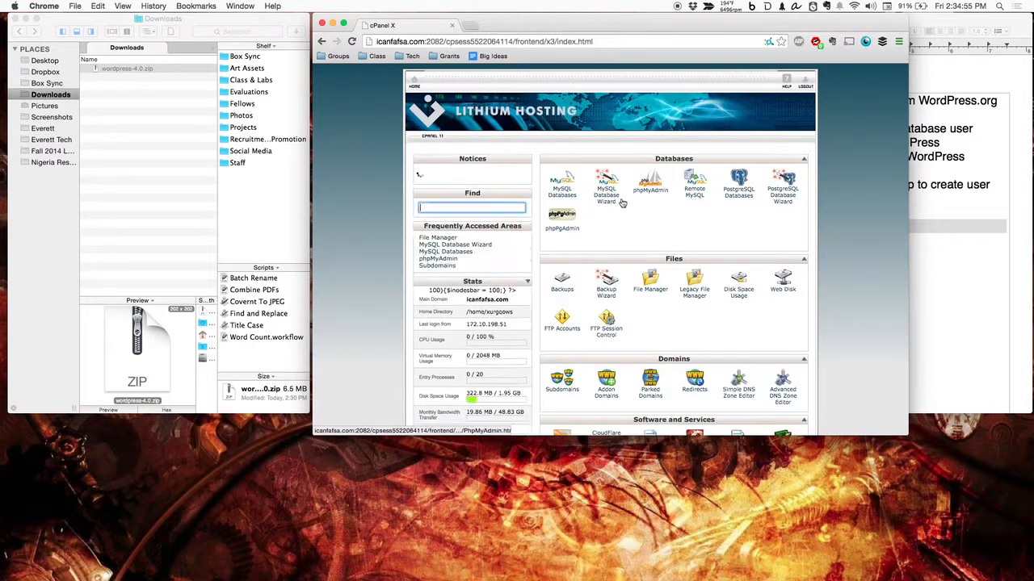
left_click(648, 289)
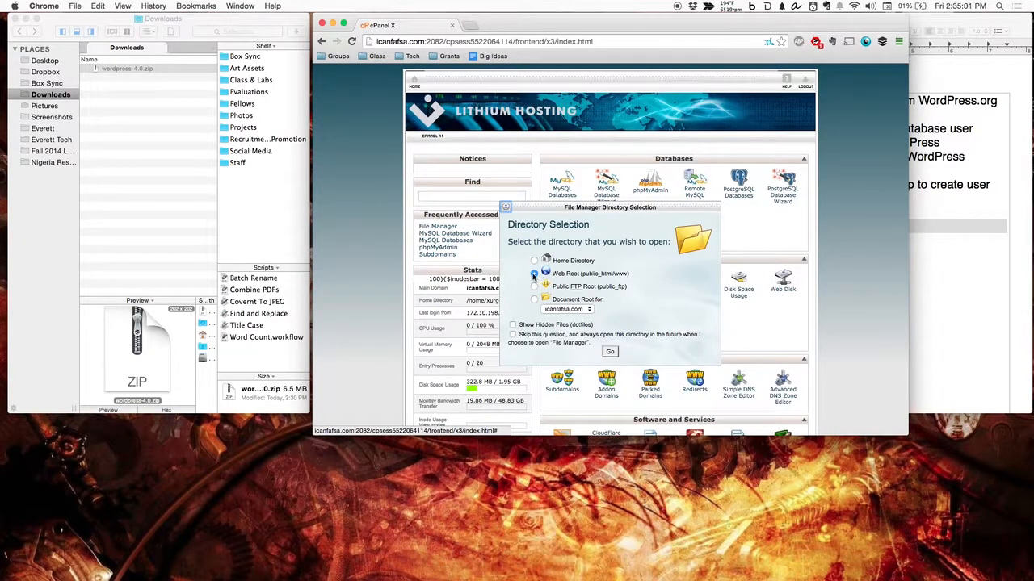
left_click(611, 353)
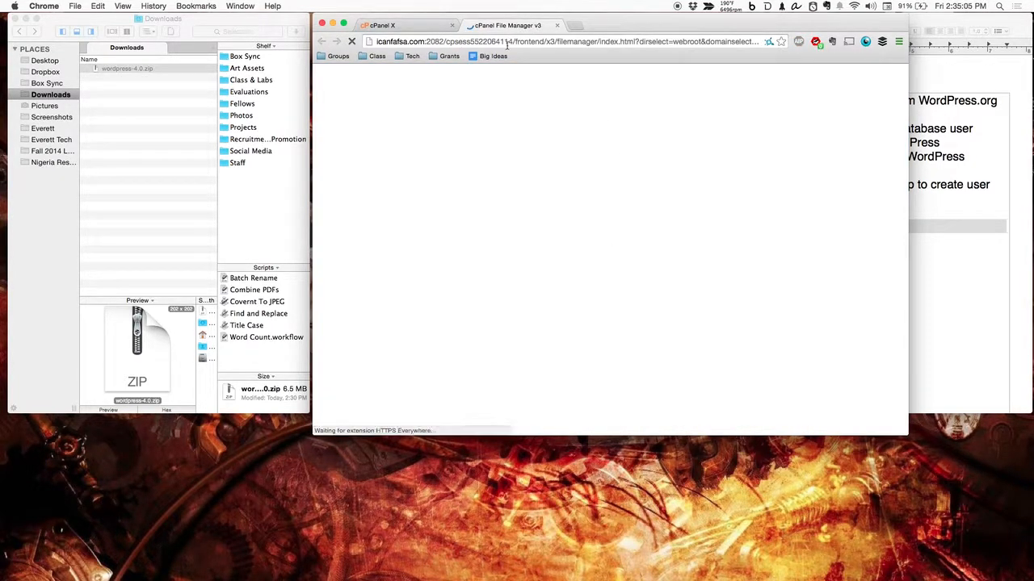
- Load the live site icanfafsa.com in a new browser tab
left_click(575, 27)
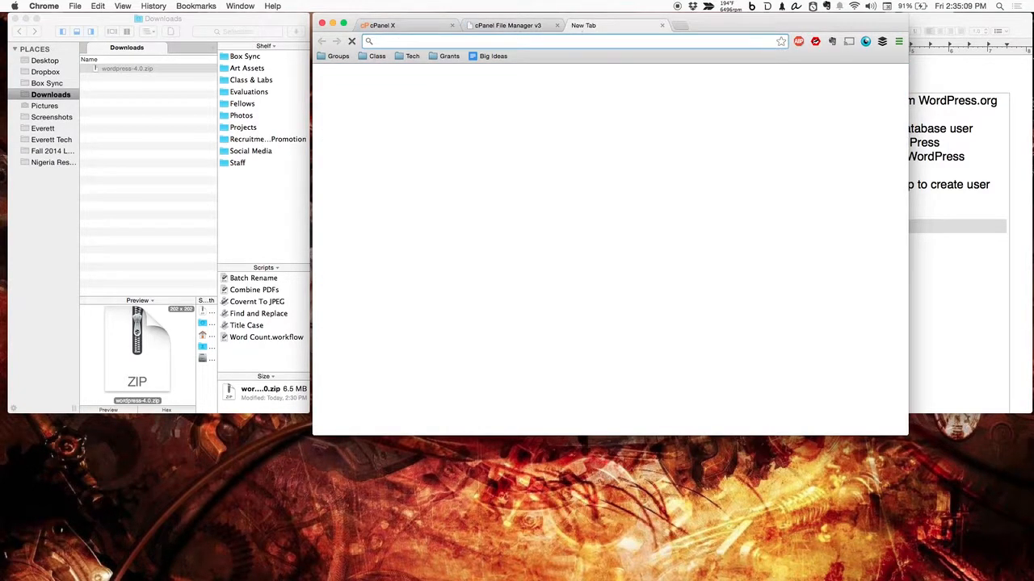
type("icanfafsa.com")
key("Return")
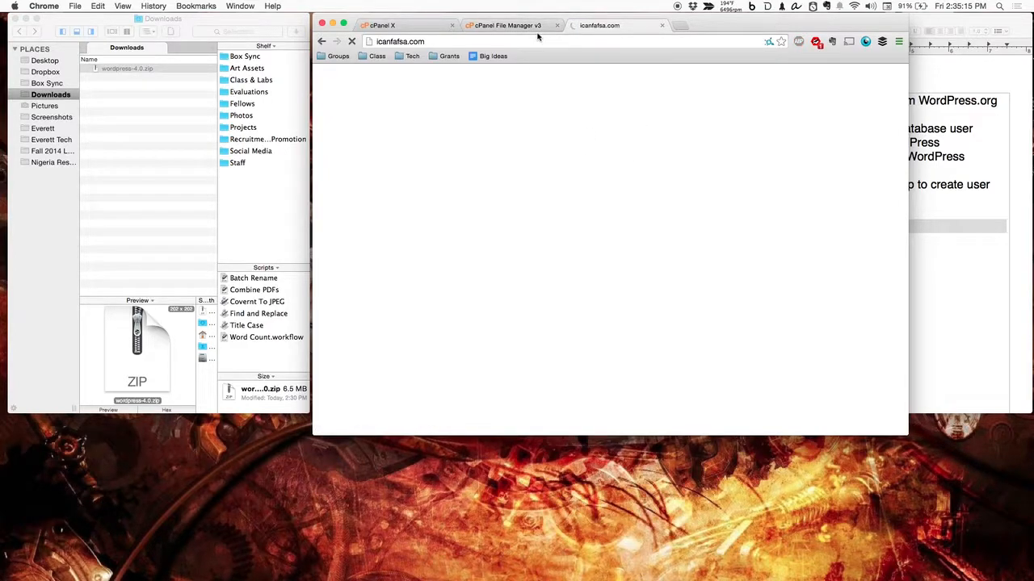
- Open index.php from public_html in the Code Editor, compare its echo text with the live page, and close both tabs
left_click(526, 27)
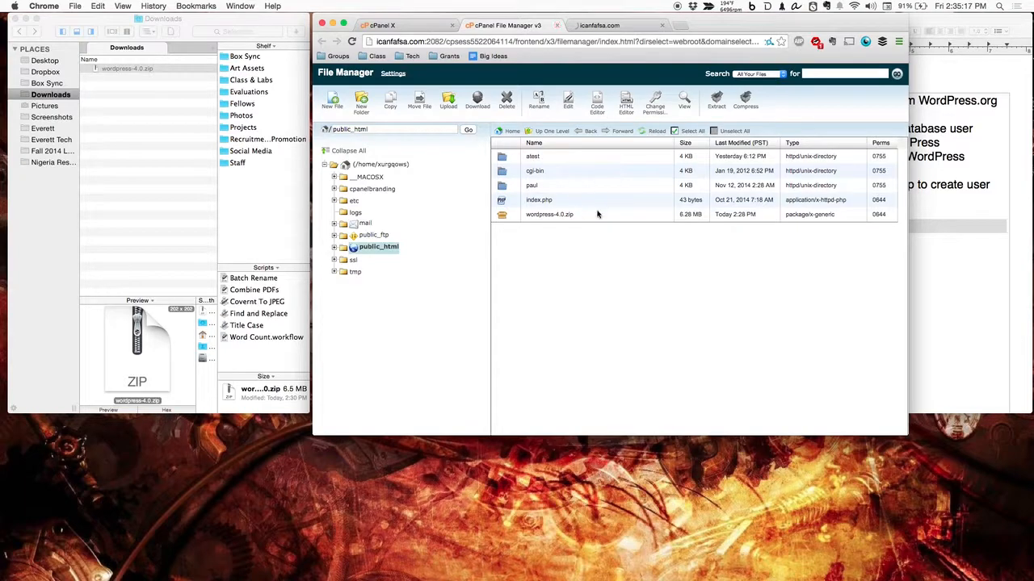
left_click(563, 203)
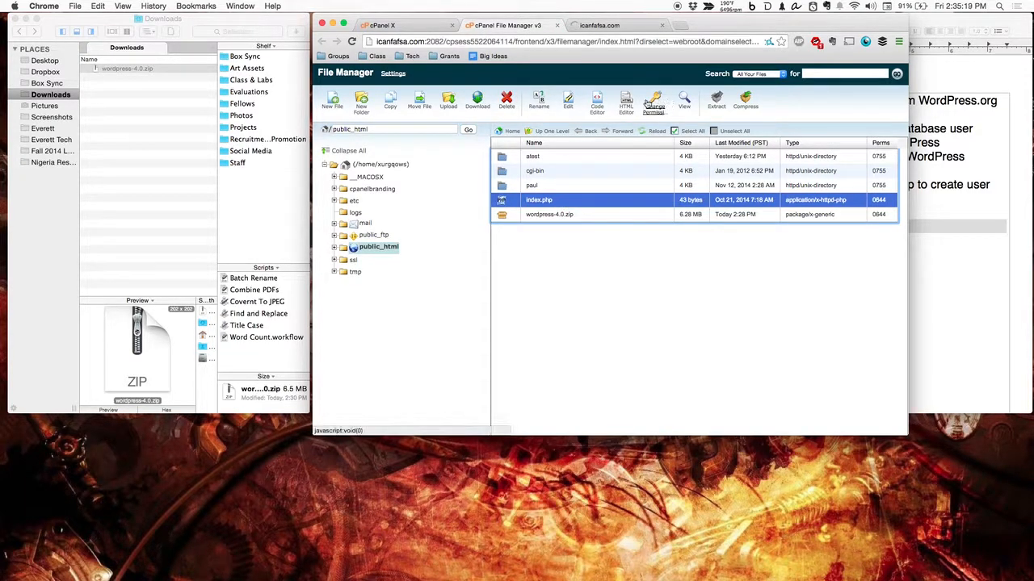
left_click(598, 103)
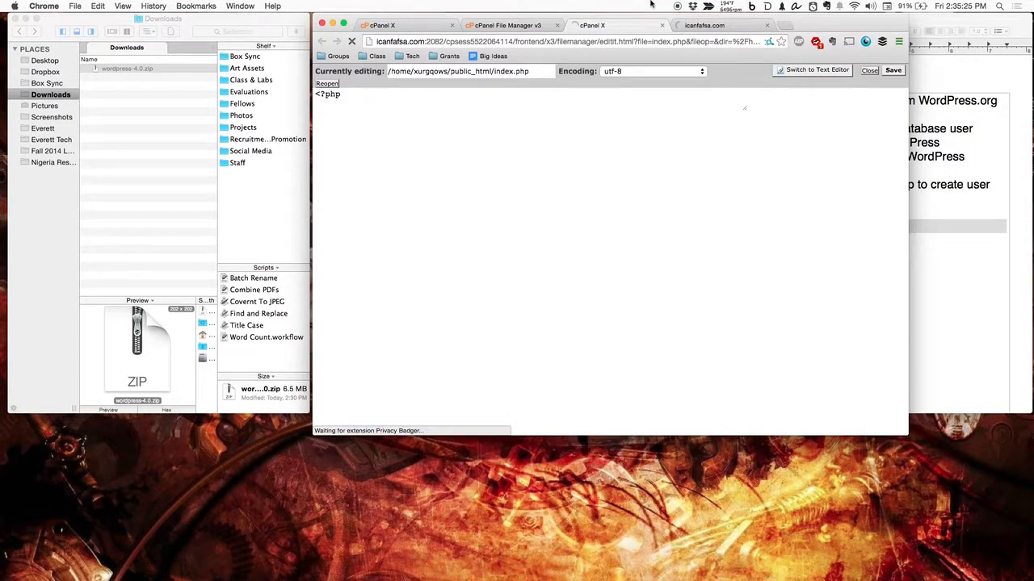
left_click(703, 26)
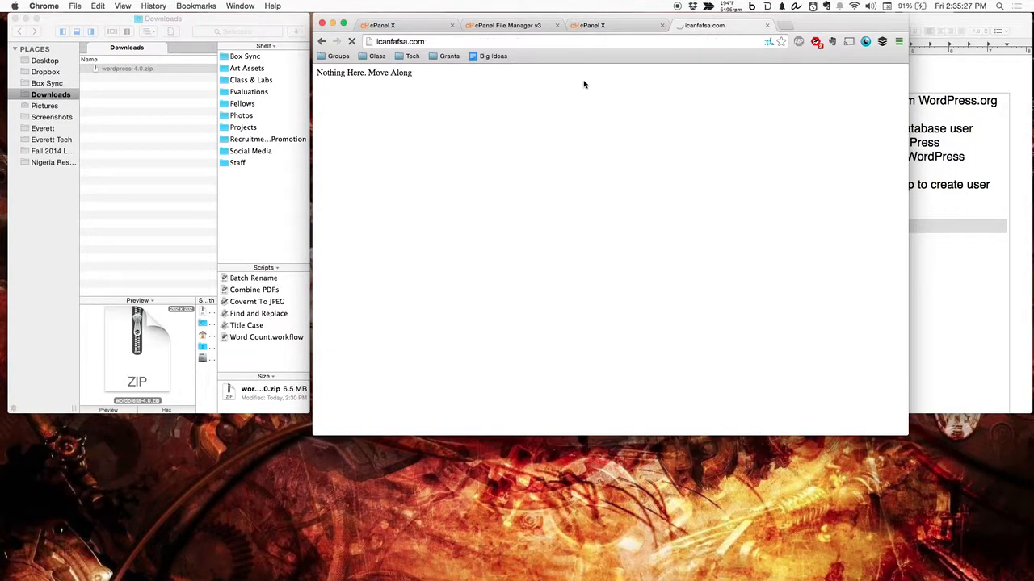
triple_click(310, 81)
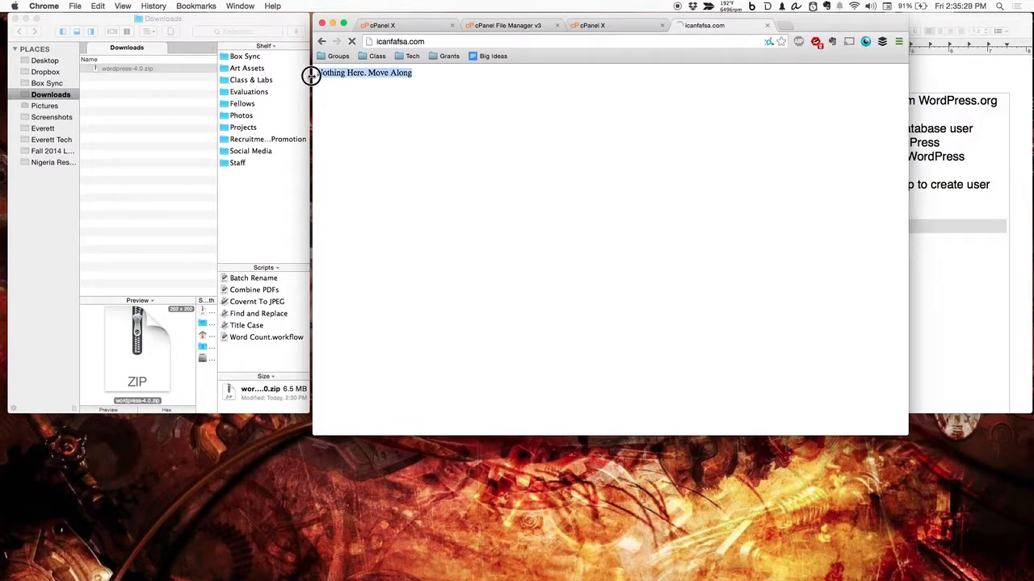
left_click(766, 25)
left_click_drag(489, 121, 329, 110)
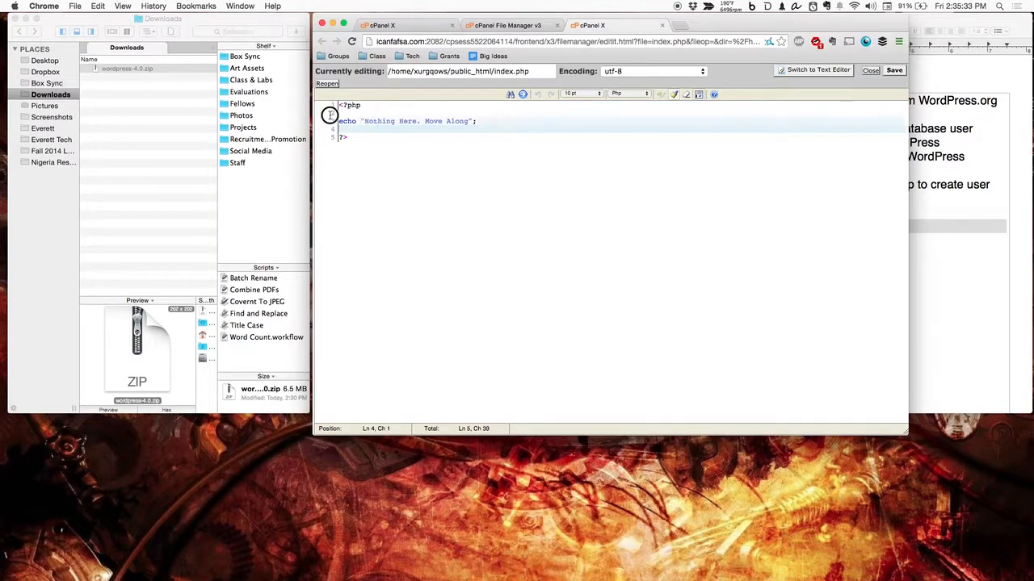
left_click(515, 185)
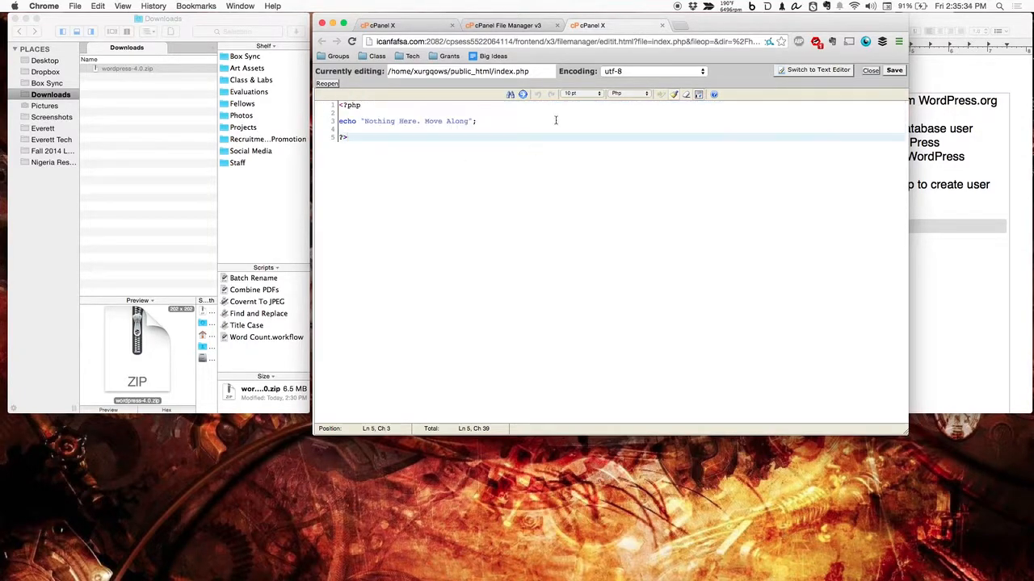
left_click(662, 26)
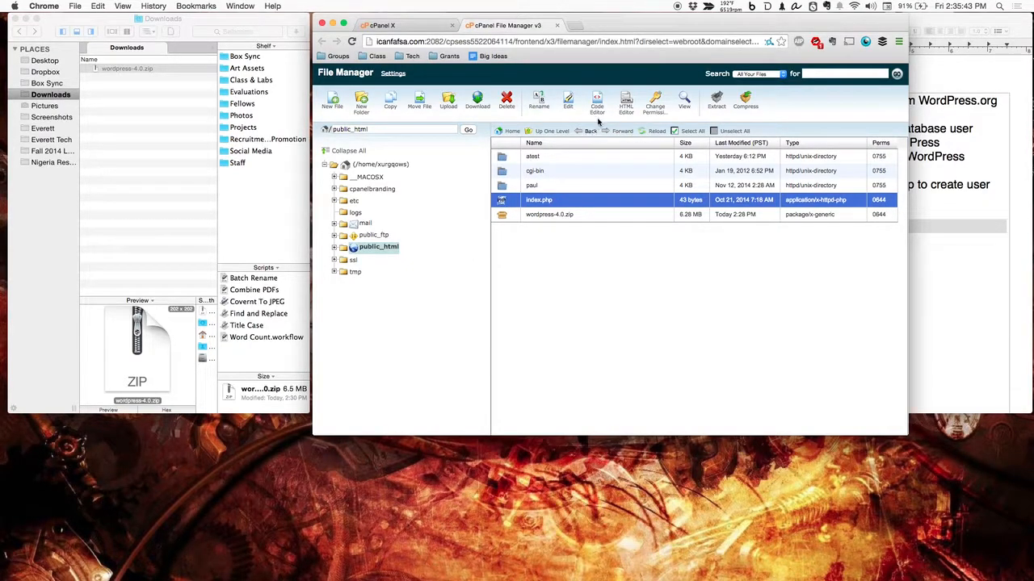
- Locate wordpress-4.0.zip in the local Downloads folder, view the Upload Files page for public_html, and close that page
left_click(129, 70)
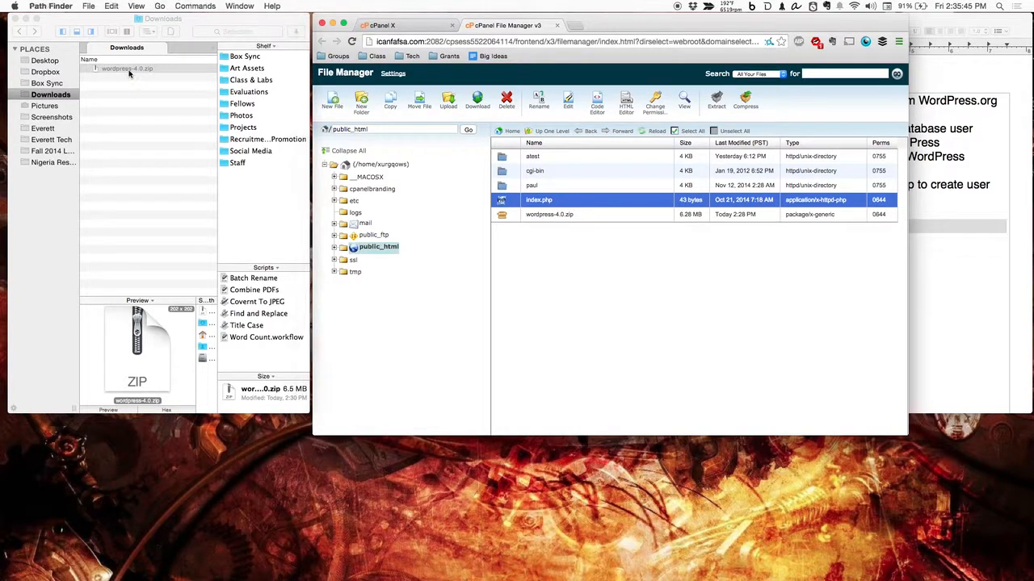
left_click(452, 179)
left_click(452, 107)
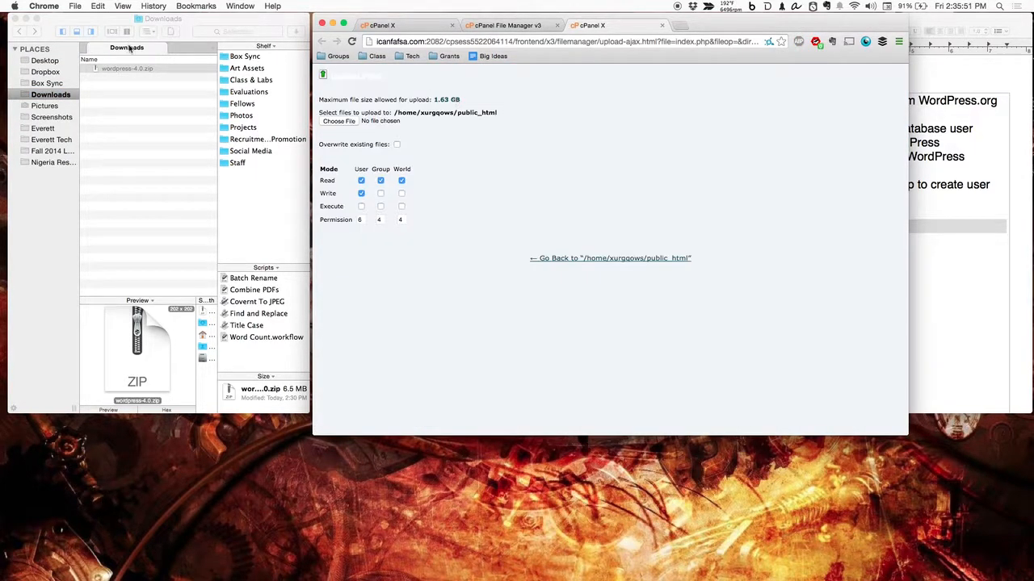
left_click_drag(130, 69, 152, 112)
left_click(152, 111)
left_click(542, 148)
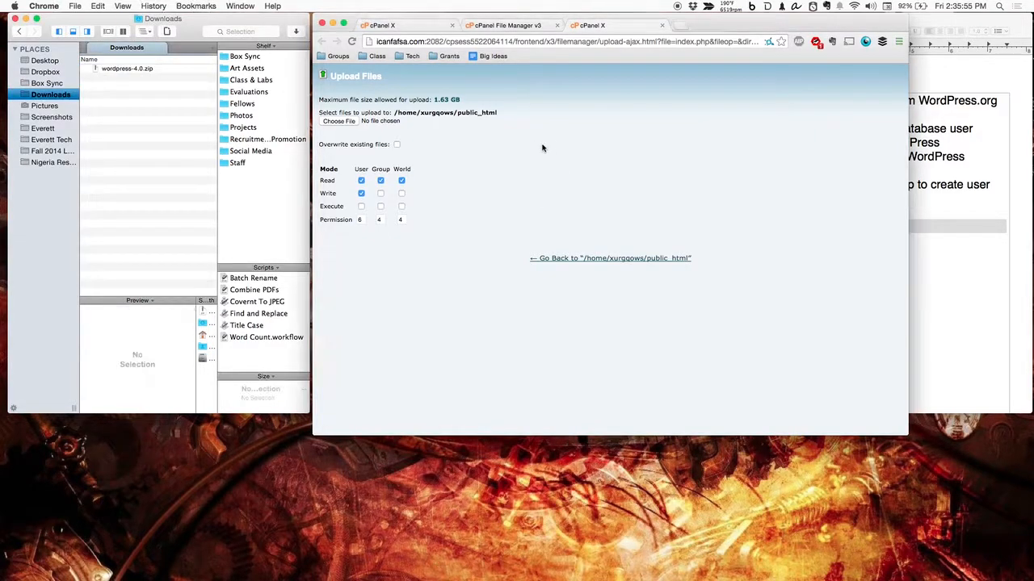
left_click(661, 27)
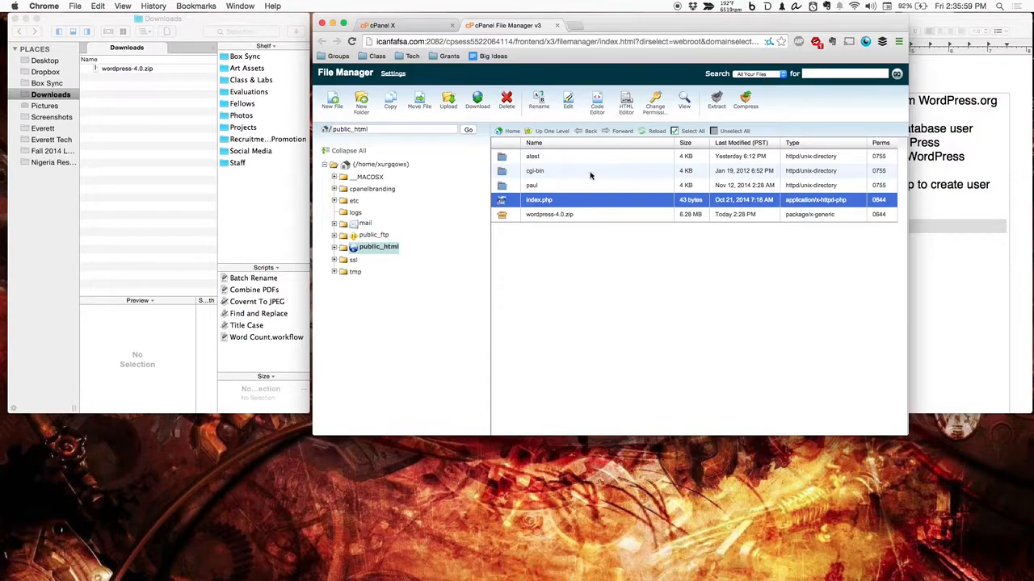
- Extract wordpress-4.0.zip into /public_html and dismiss the extraction results
left_click(583, 214)
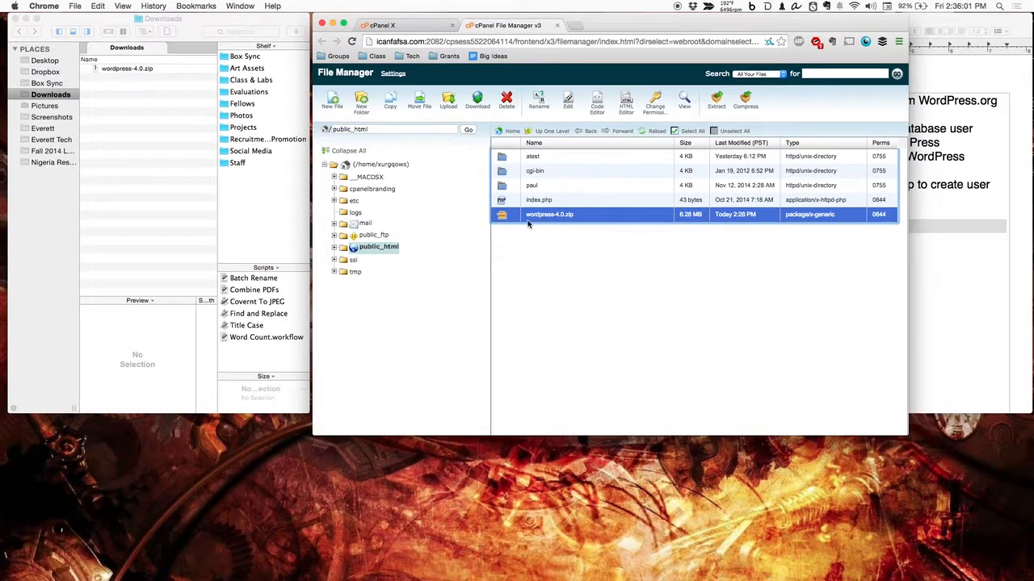
left_click(584, 217)
left_click(584, 216)
left_click(715, 106)
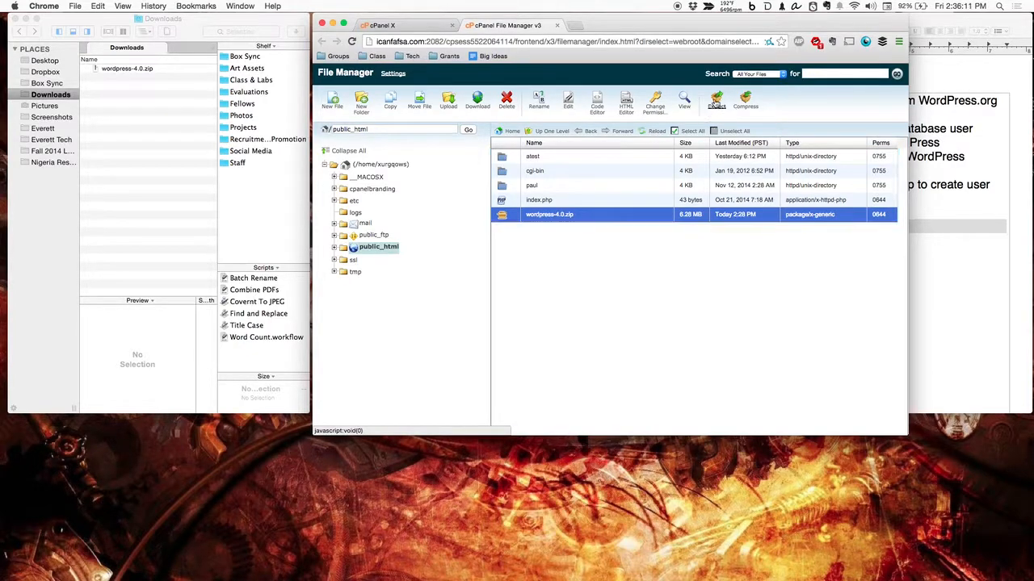
left_click_drag(714, 22, 519, 22)
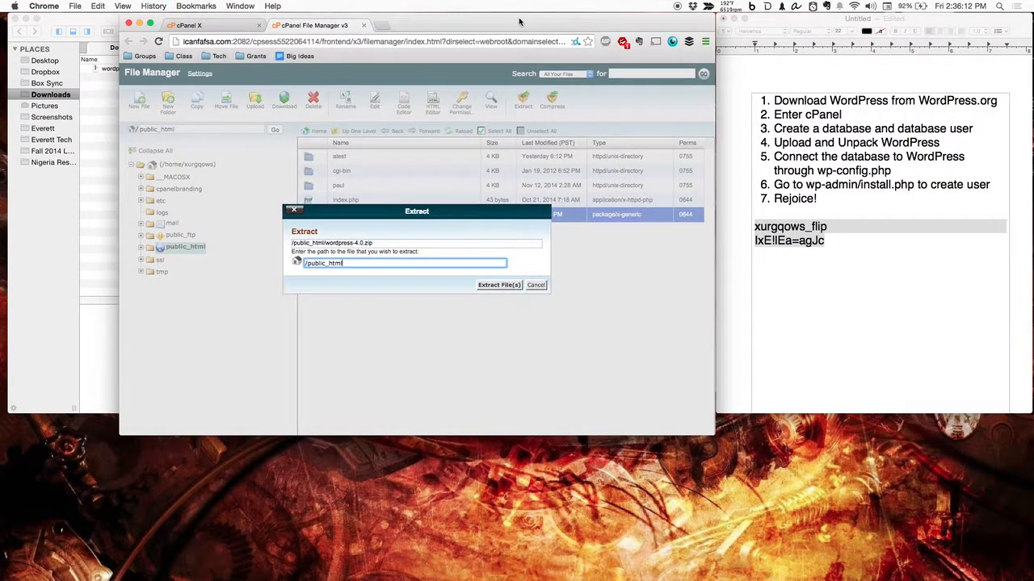
left_click(489, 288)
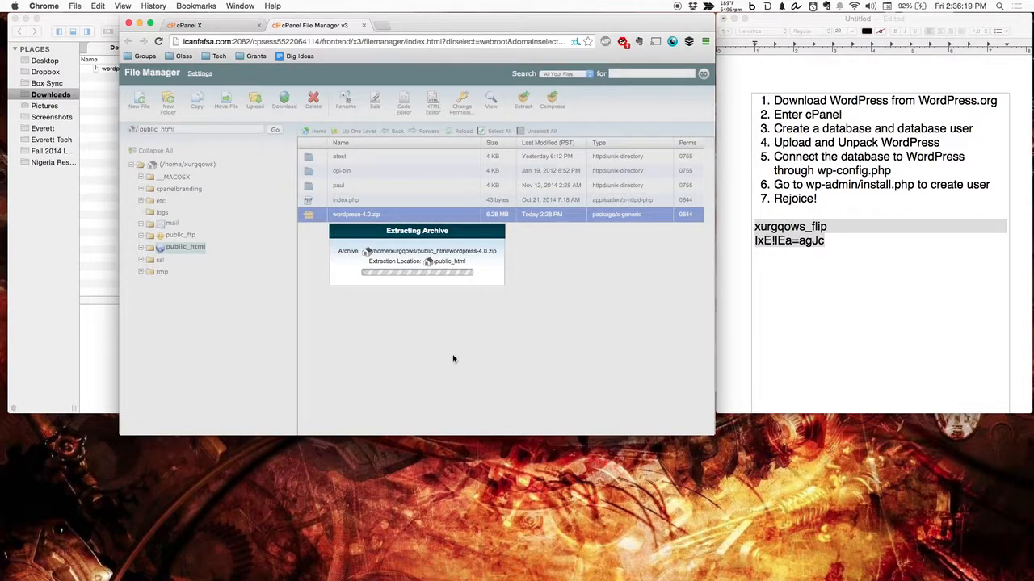
left_click(591, 359)
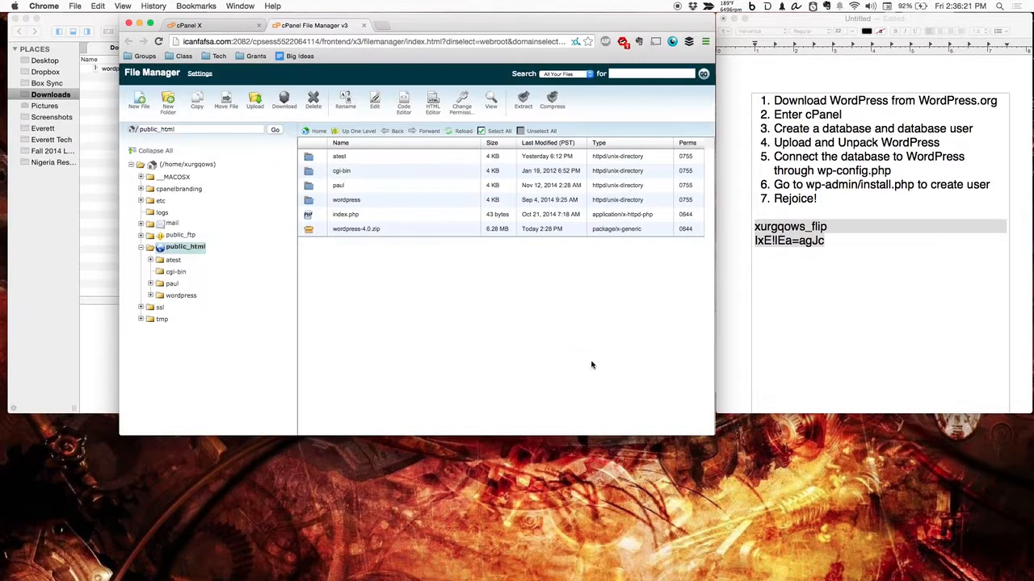
- Rename the extracted wordpress folder in public_html as flip
left_click(363, 202)
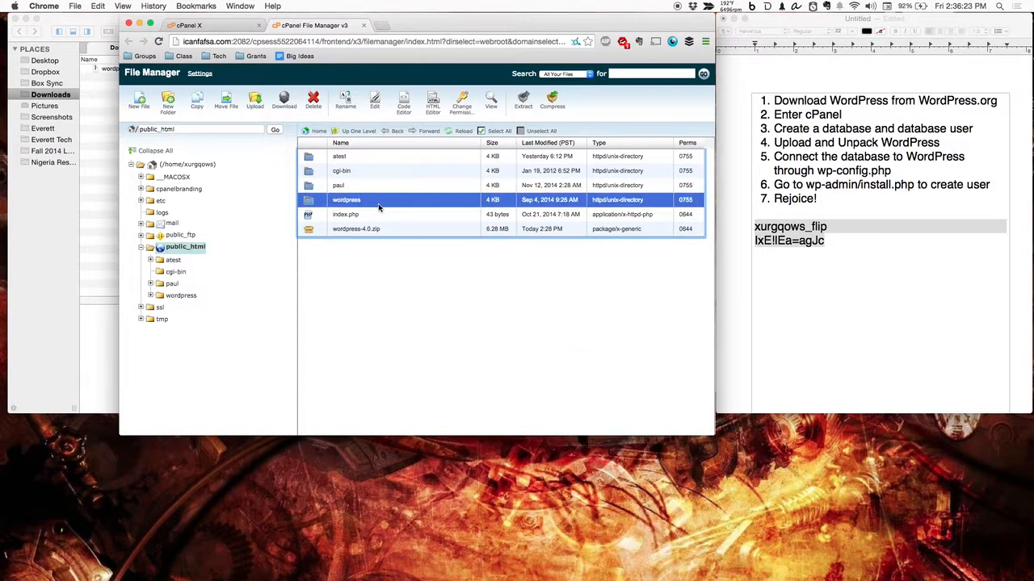
left_click(346, 200)
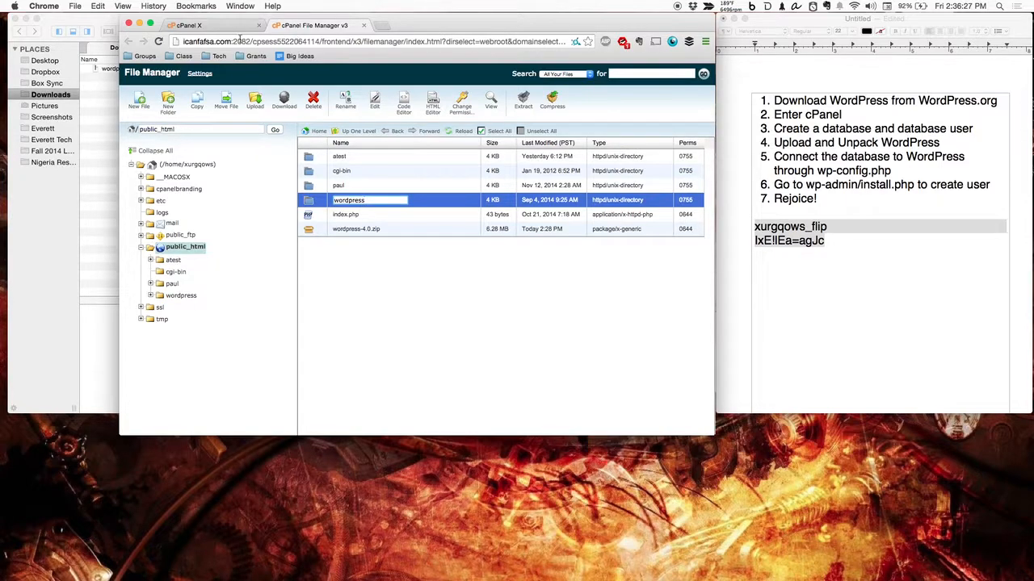
left_click(369, 276)
left_click(348, 199)
type("flip")
key("Return")
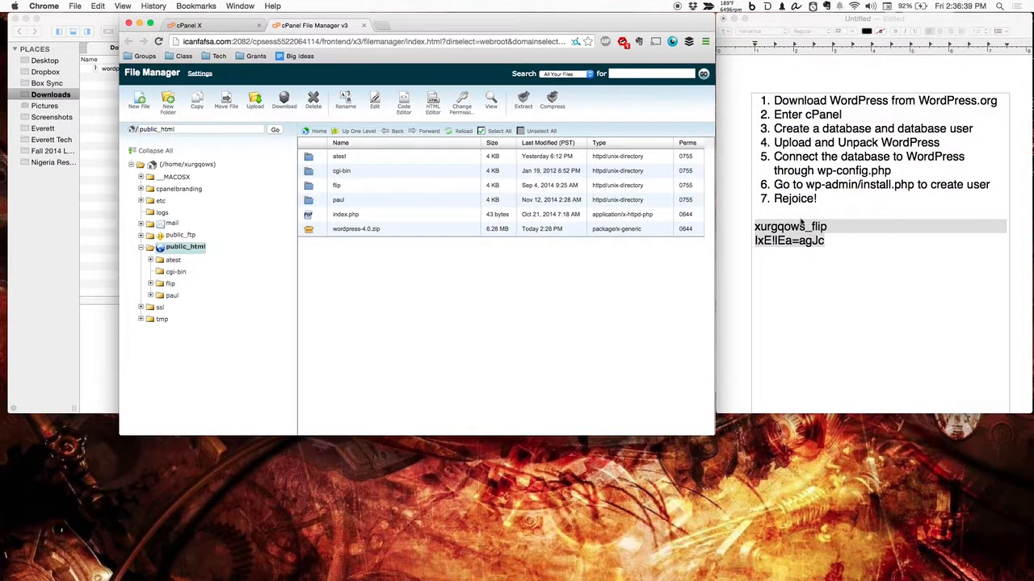
- Open the flip folder and rename wp-config-sample.php as wp-config.php
left_click(350, 186)
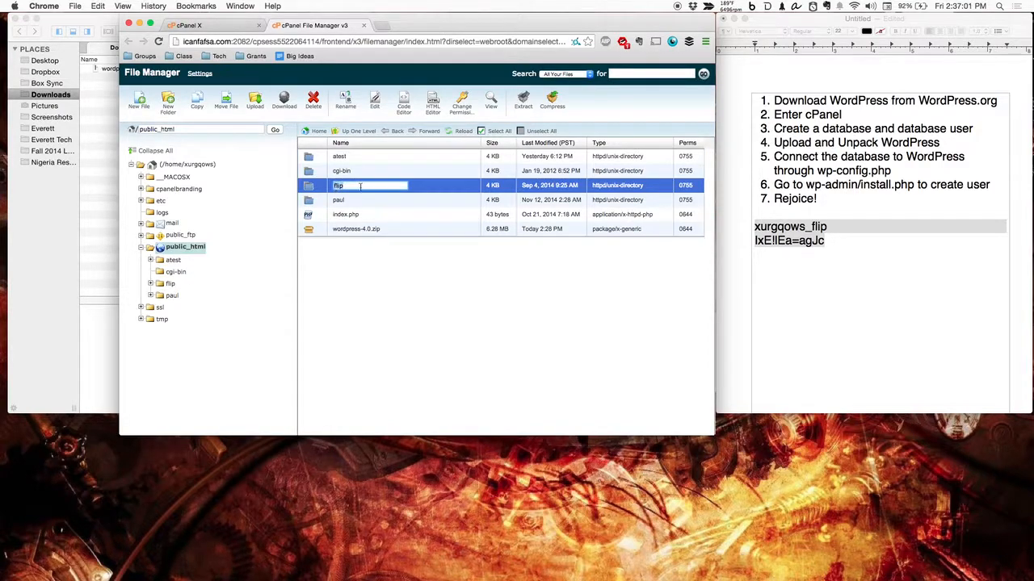
double_click(444, 189)
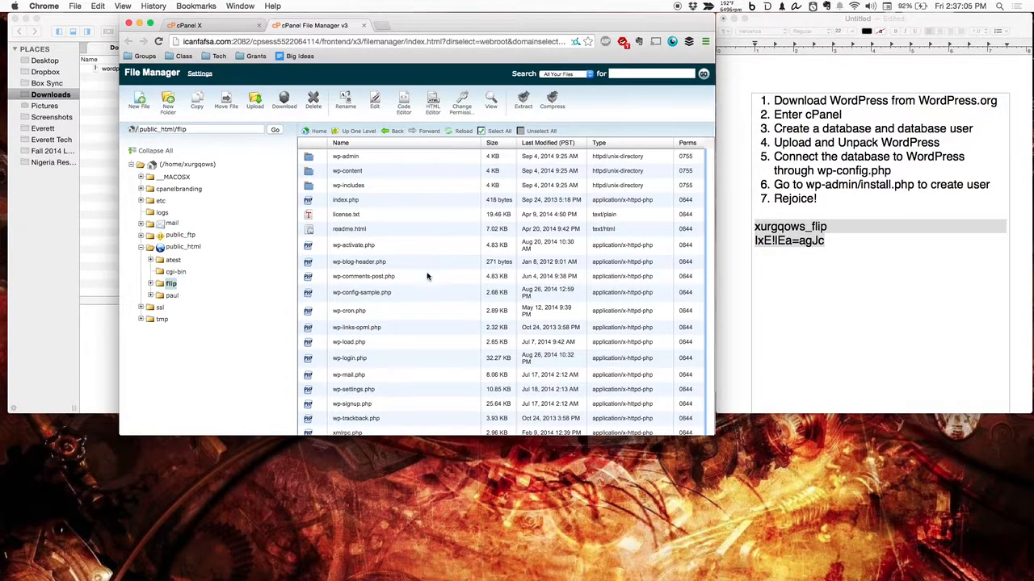
left_click(402, 295)
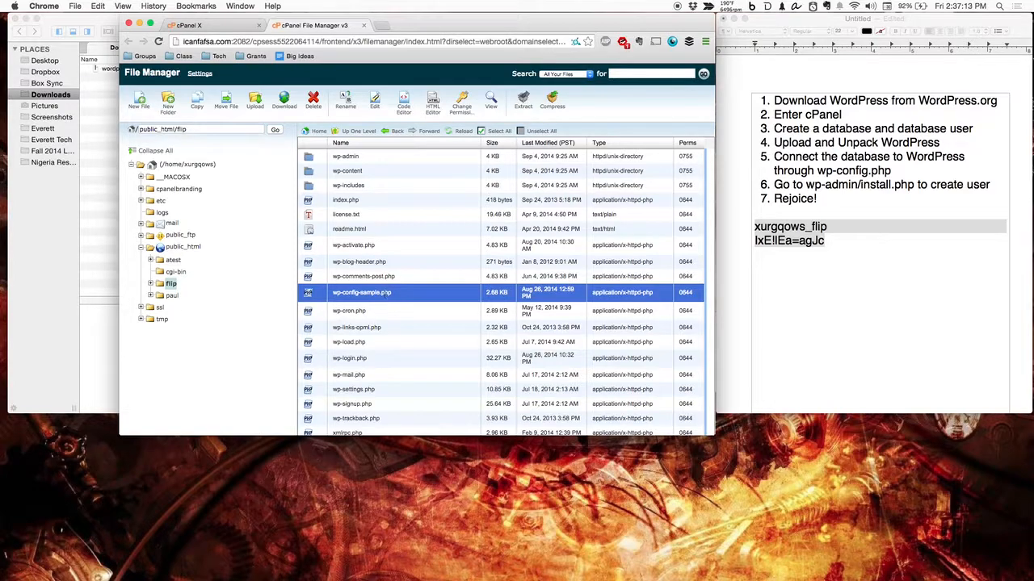
left_click(345, 104)
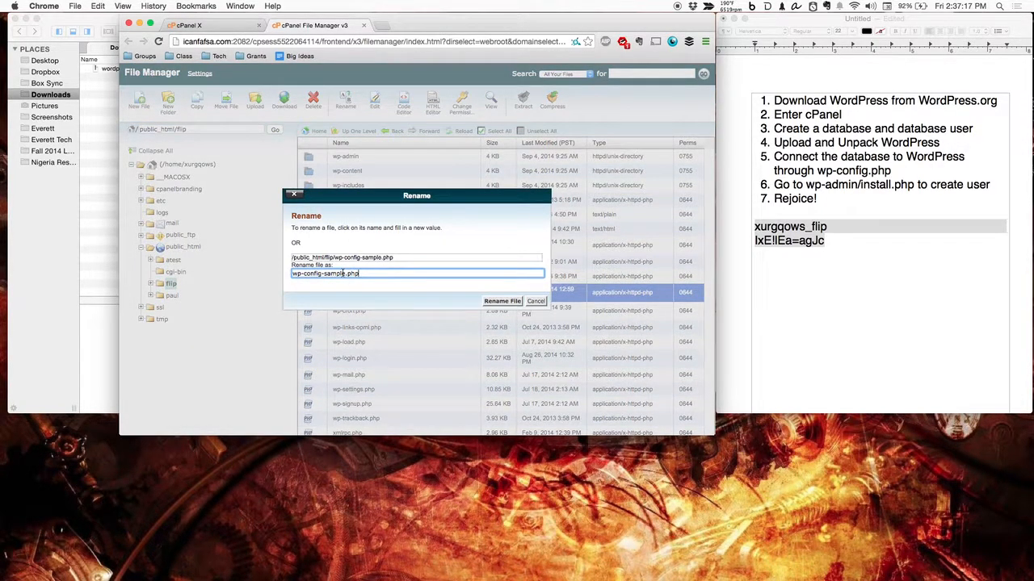
key("Left")
key("Left")
key("Left")
key("Left")
key("BackSpace")
key("BackSpace")
key("BackSpace")
key("BackSpace")
key("BackSpace")
key("BackSpace")
key("BackSpace")
left_click(503, 303)
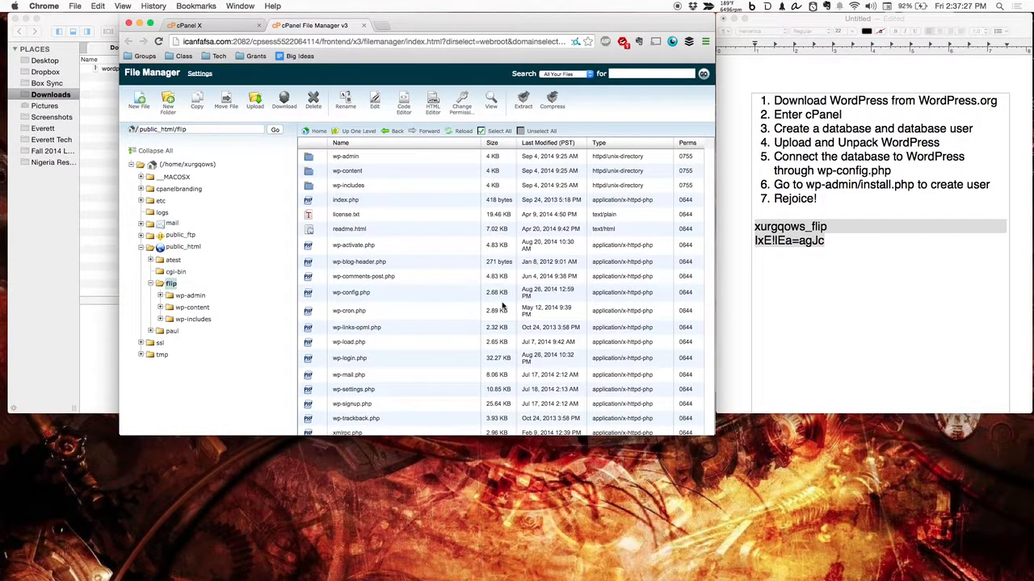
- Open wp-config.php in the Code Editor and set DB_NAME to xurgqows_flip, copied from the TextEdit notes
left_click(383, 295)
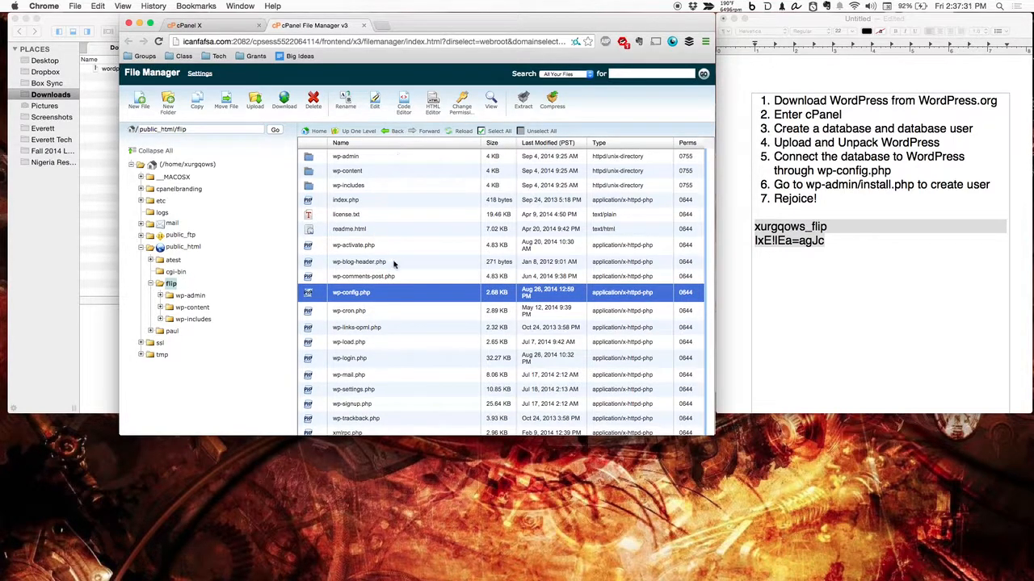
left_click(404, 113)
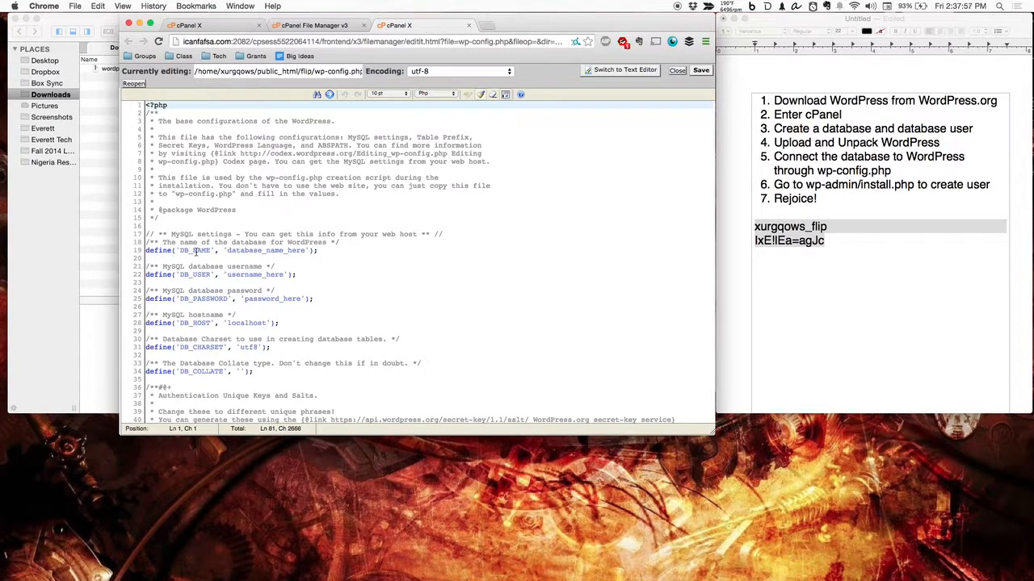
left_click_drag(229, 252, 306, 250)
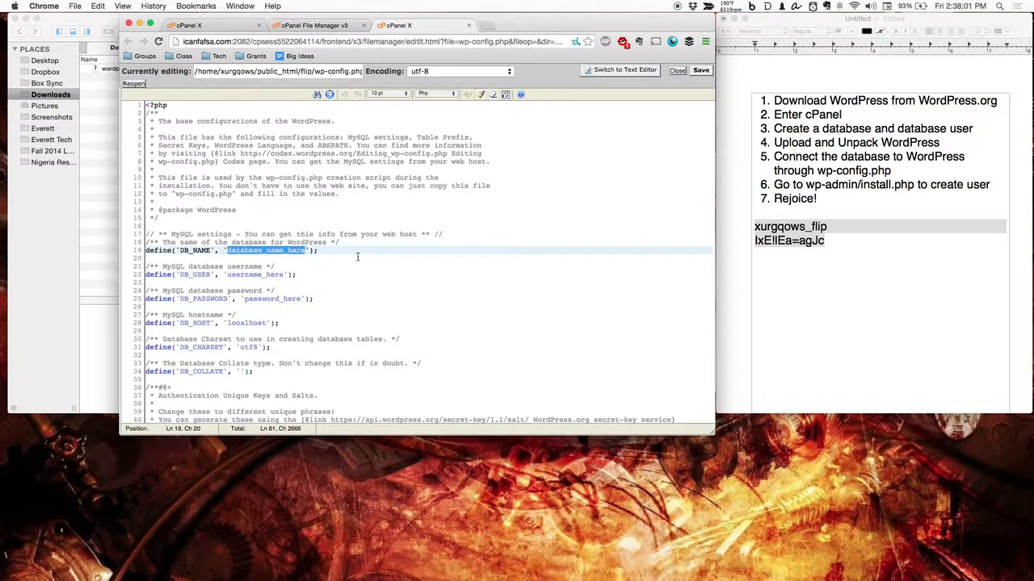
left_click_drag(150, 243, 345, 242)
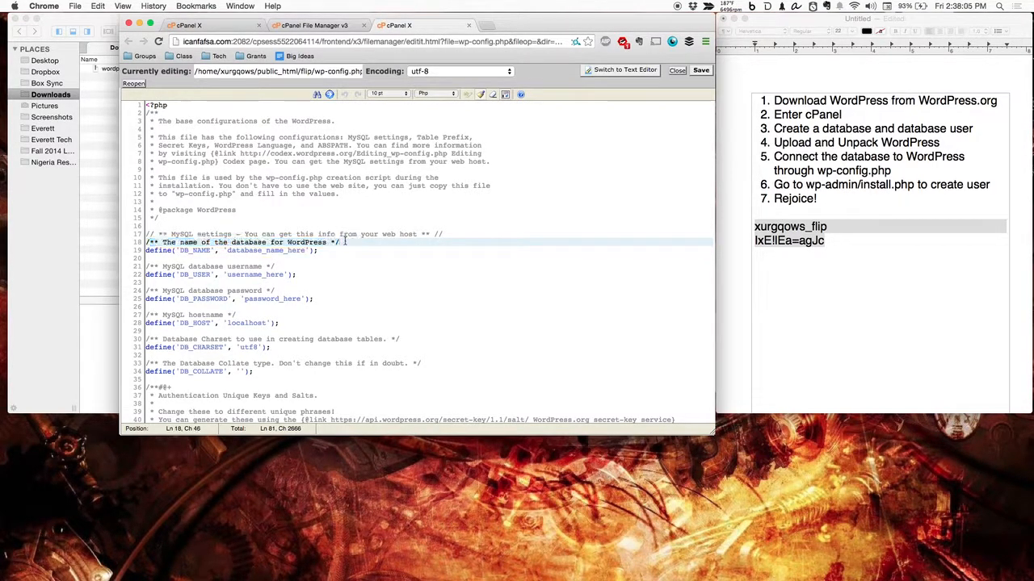
left_click(832, 228)
left_click_drag(833, 227, 744, 227)
key("super+c")
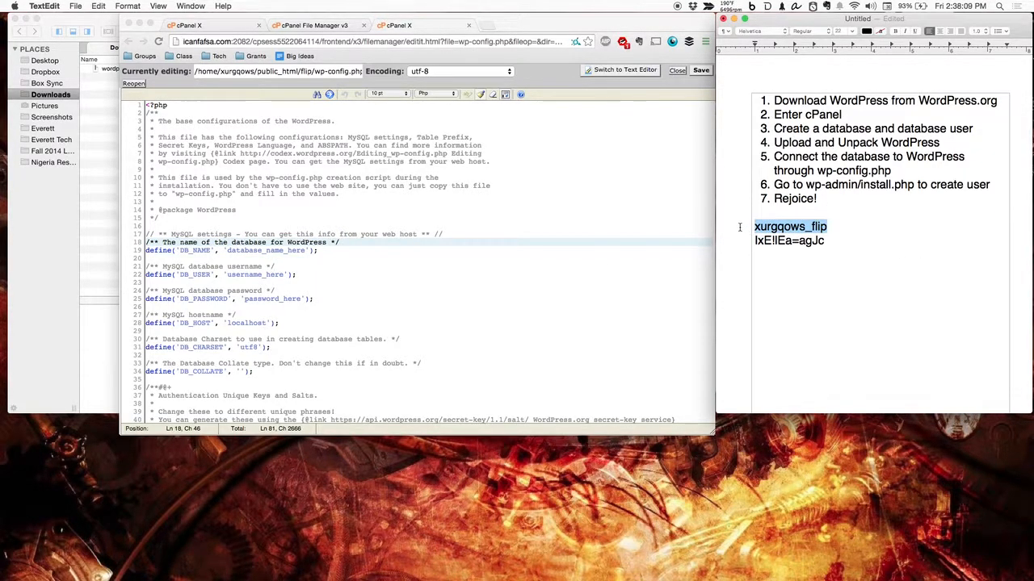
left_click(306, 250)
left_click_drag(306, 251, 229, 253)
key("super+v")
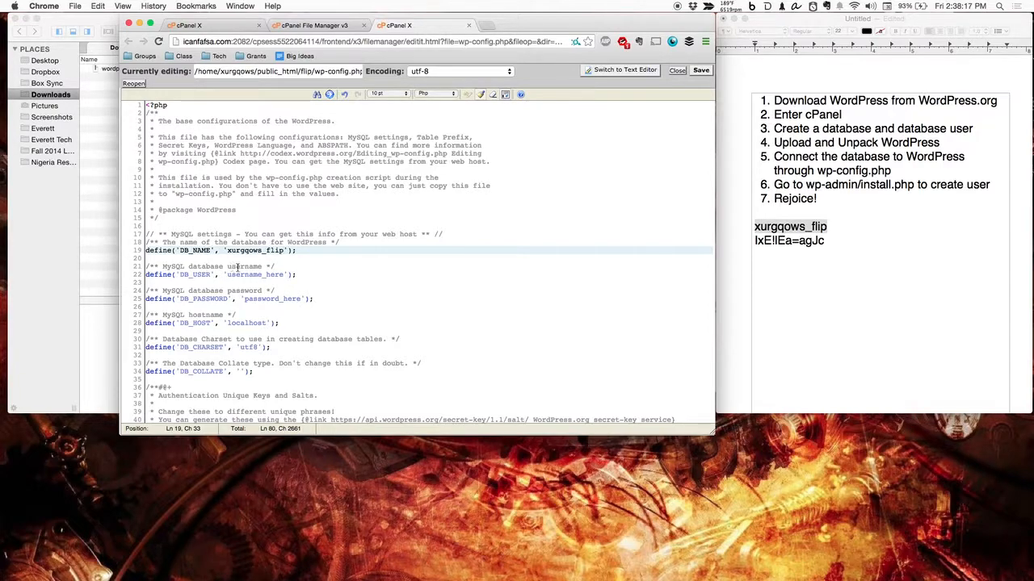
- Set DB_USER to xurgqows_flip and replace the DB_PASSWORD placeholder with the database password copied from the TextEdit notes
left_click_drag(228, 275, 285, 275)
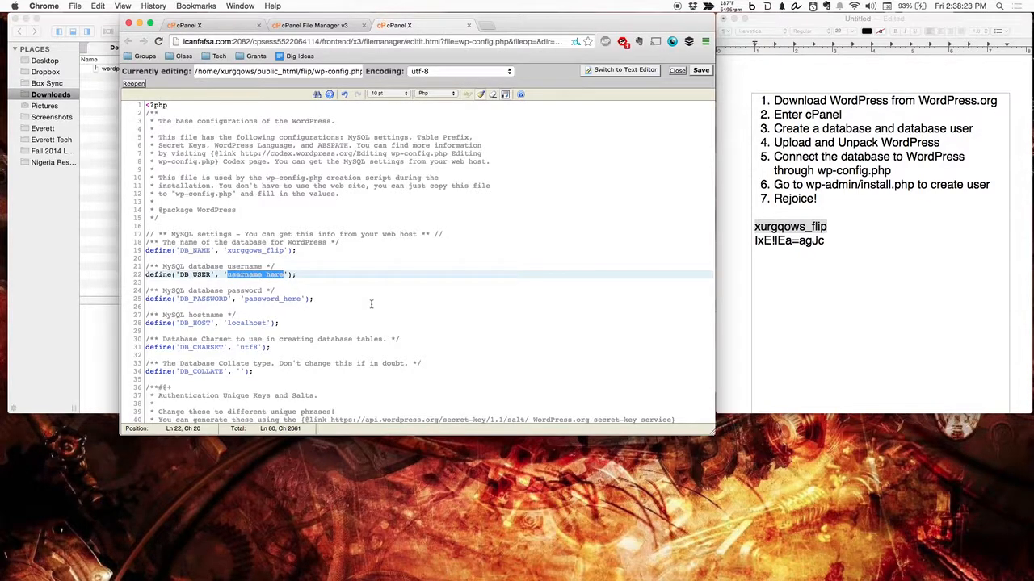
key("super+v")
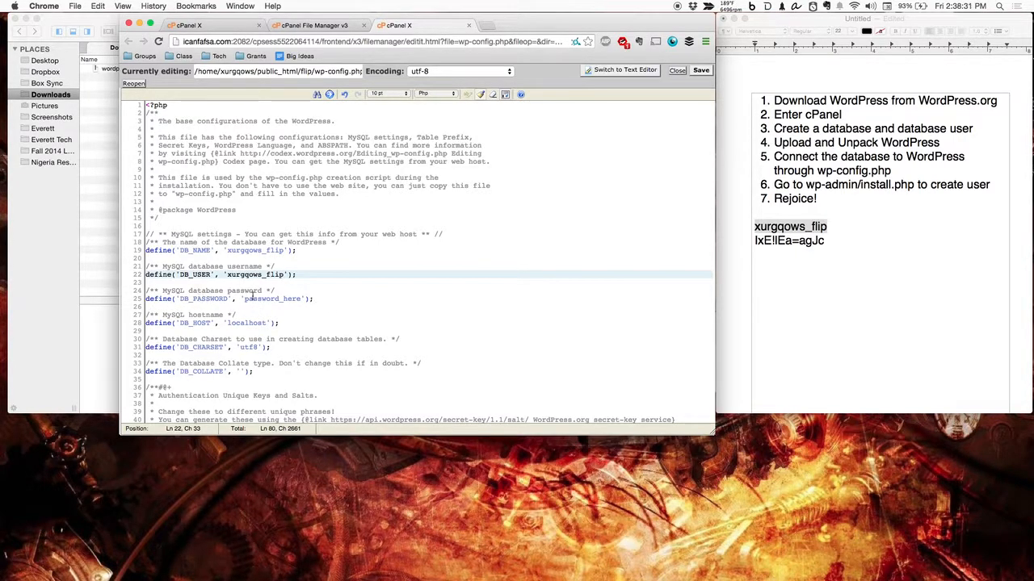
left_click_drag(245, 298, 300, 299)
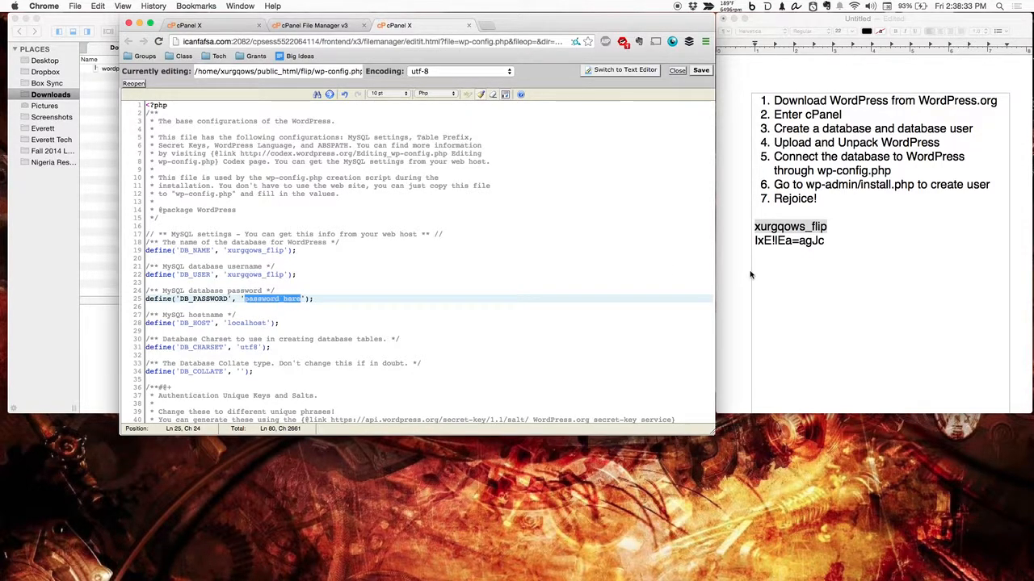
left_click(828, 242)
left_click_drag(825, 240, 754, 240)
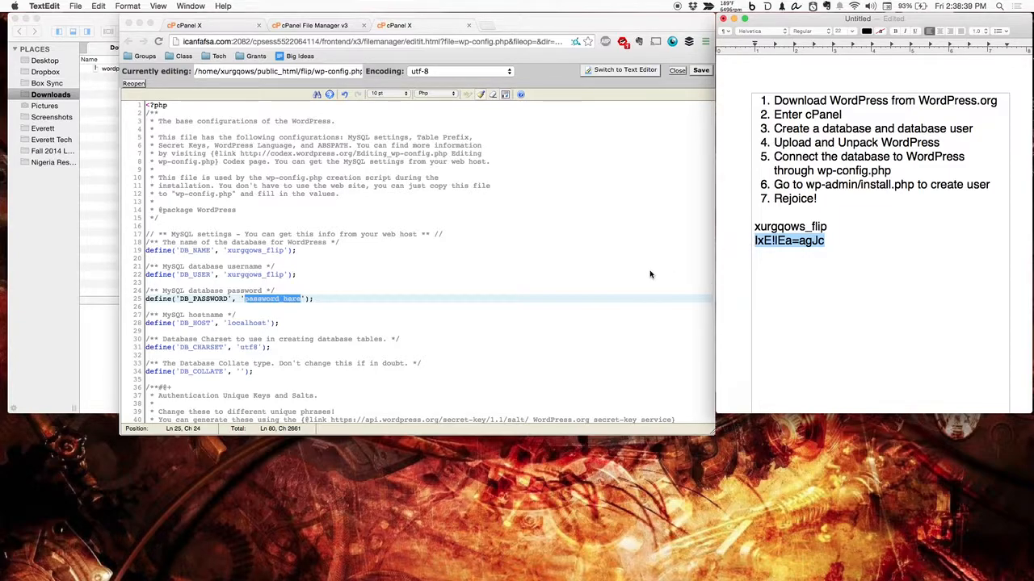
left_click(277, 300)
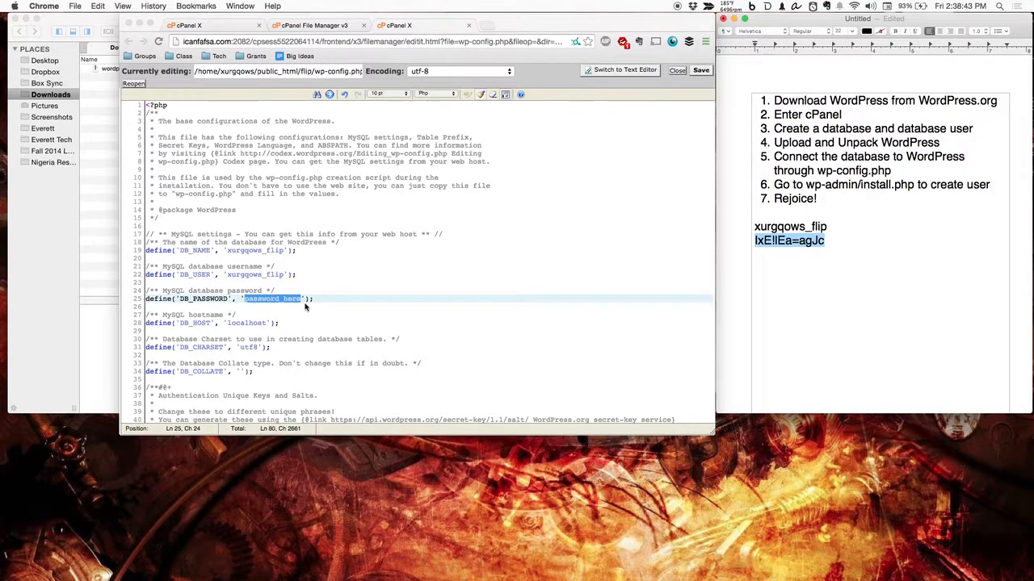
key("super+v")
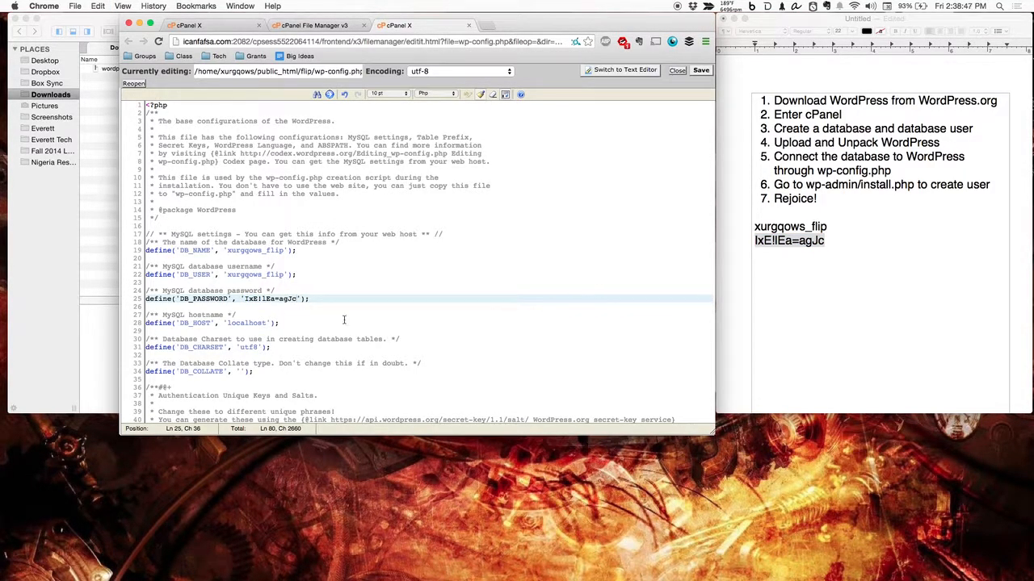
key("Down")
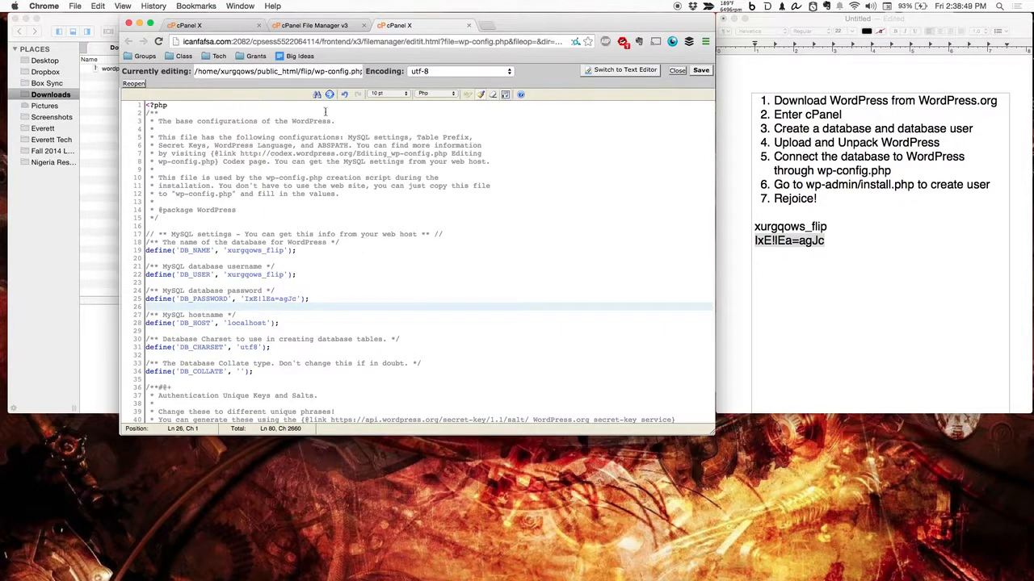
scroll(376, 323, "down", 2)
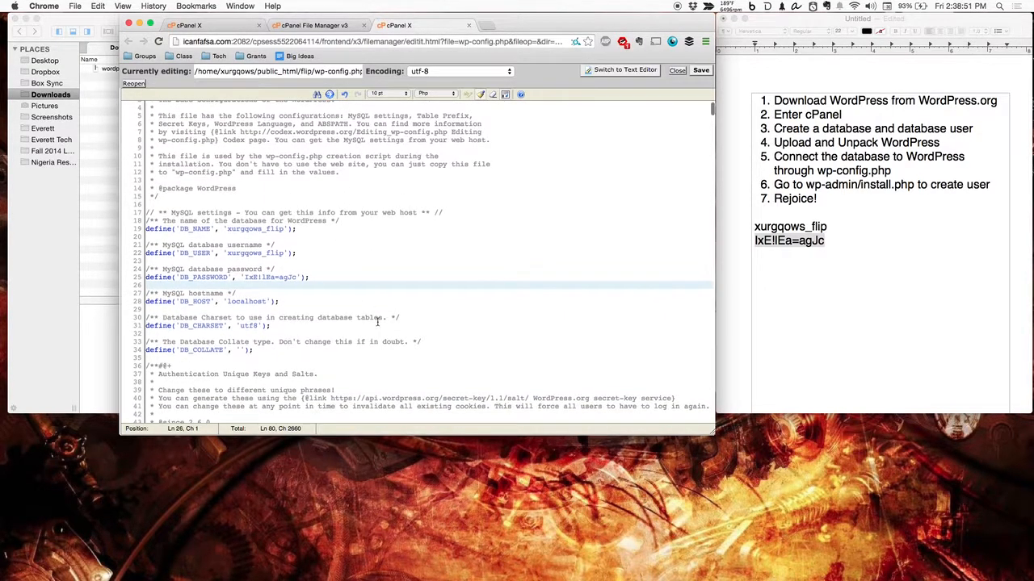
scroll(377, 323, "down", 5)
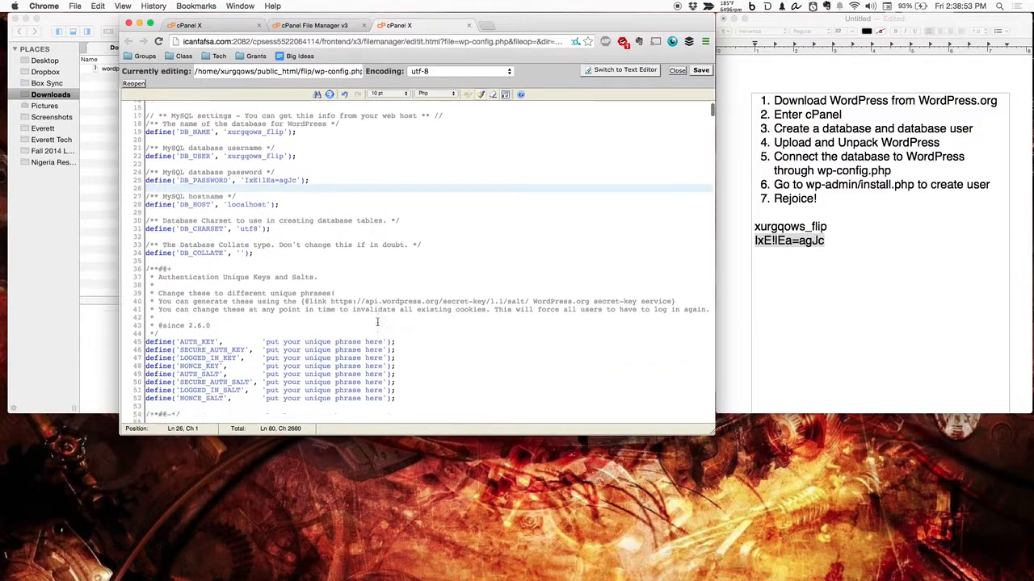
scroll(376, 323, "down", 1)
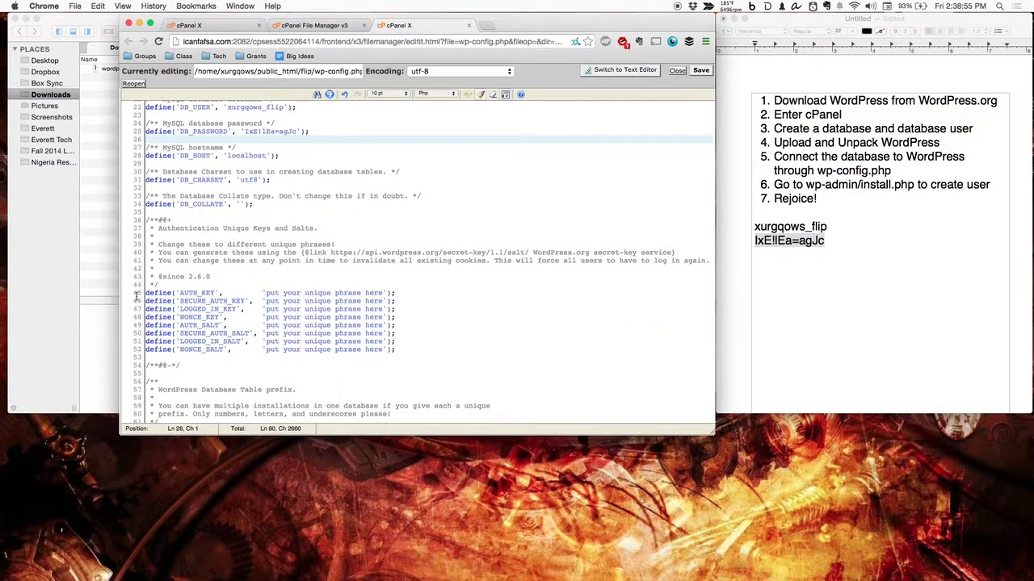
left_click(301, 342)
left_click(398, 349)
left_click(404, 294)
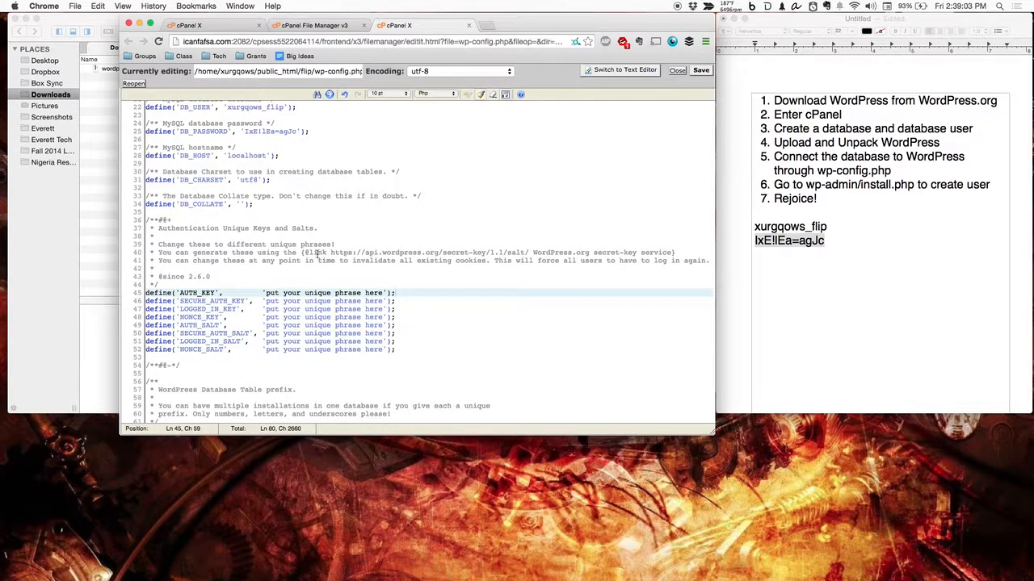
left_click_drag(330, 253, 529, 252)
key("super+c")
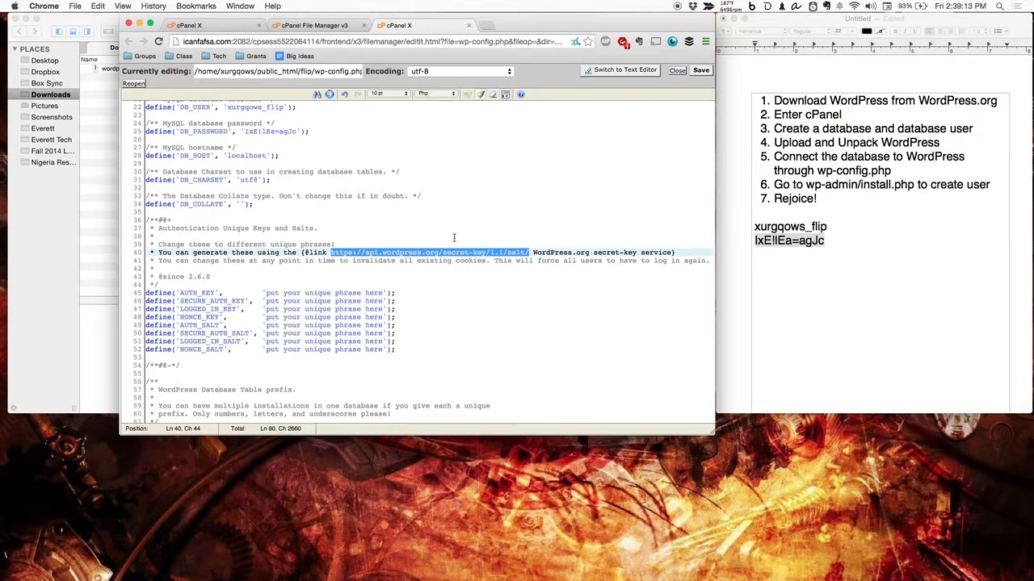
left_click(483, 25)
key("super+v")
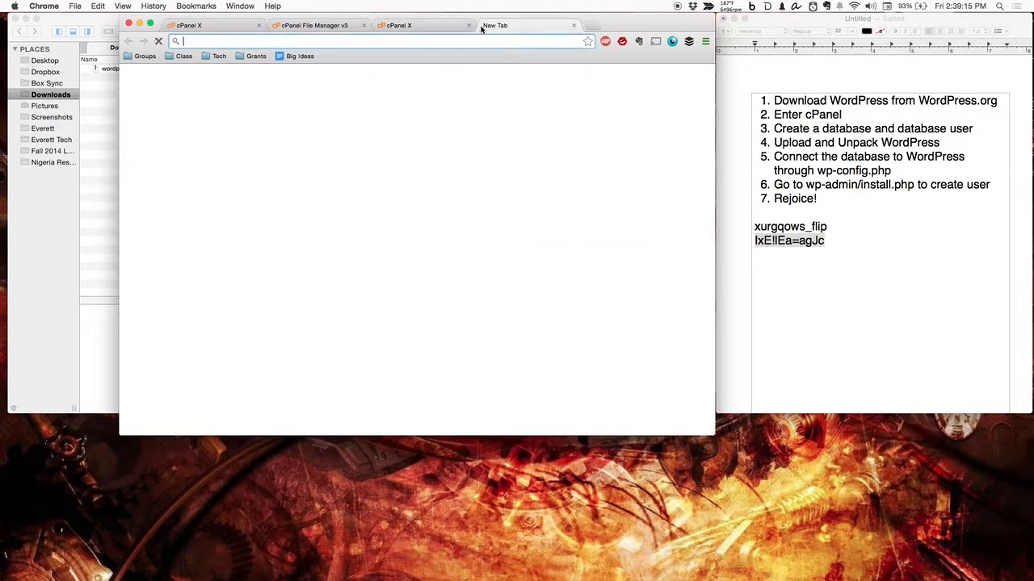
key("Return")
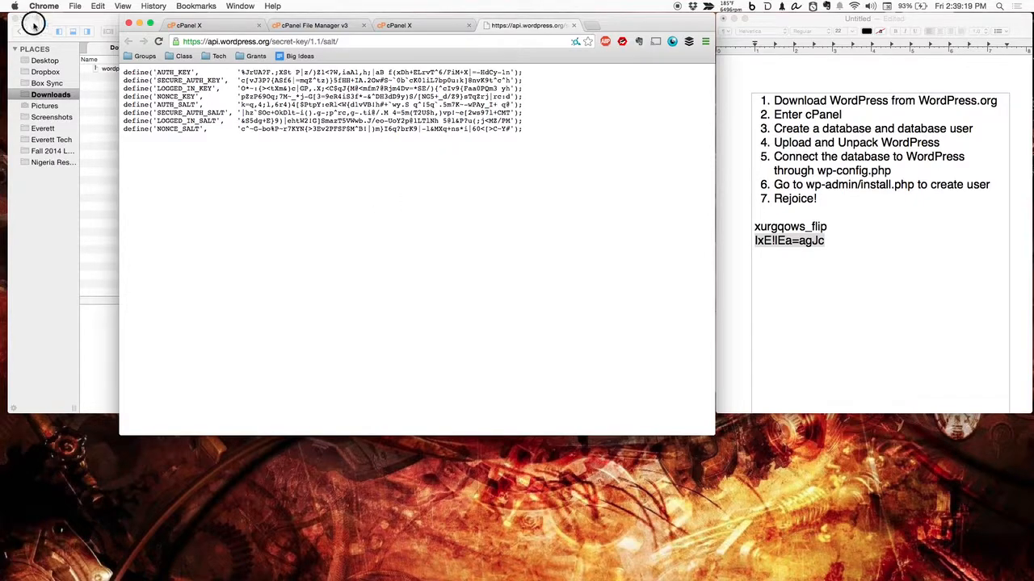
- Copy all the generated authentication keys and salts and paste them over the eight placeholder key lines in wp-config.php
key("super+a")
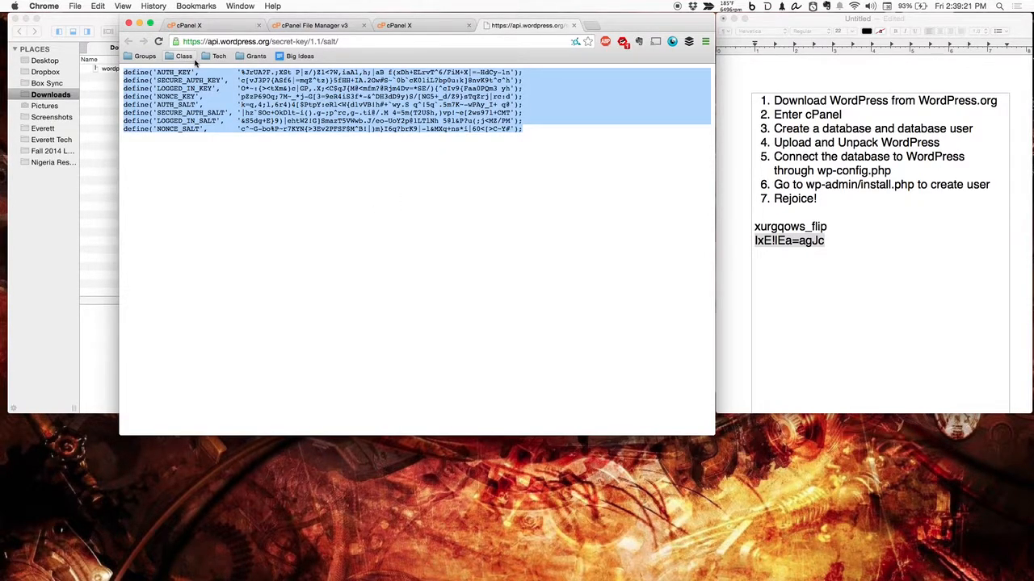
left_click(408, 26)
left_click_drag(146, 293, 410, 349)
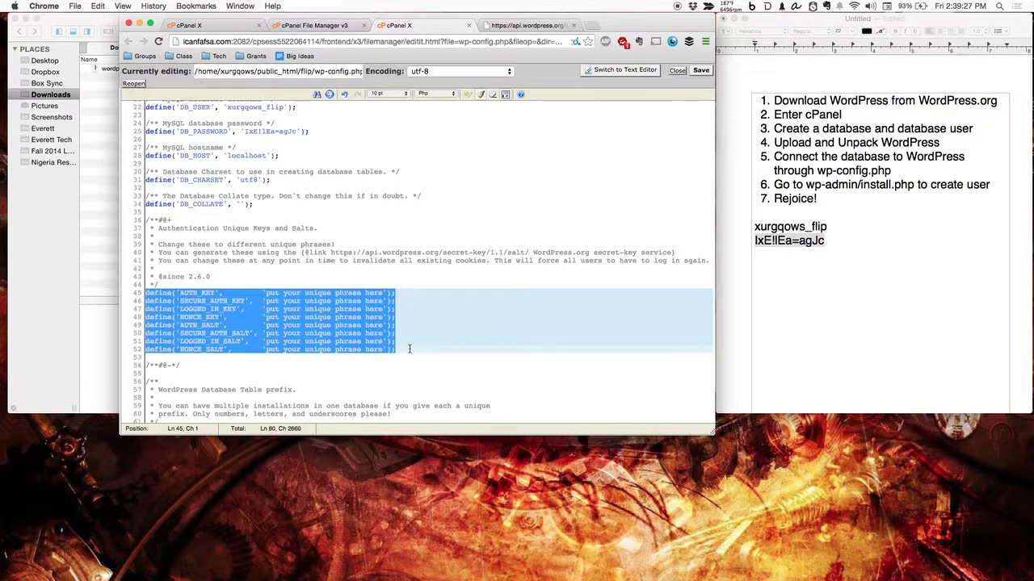
key("super+v")
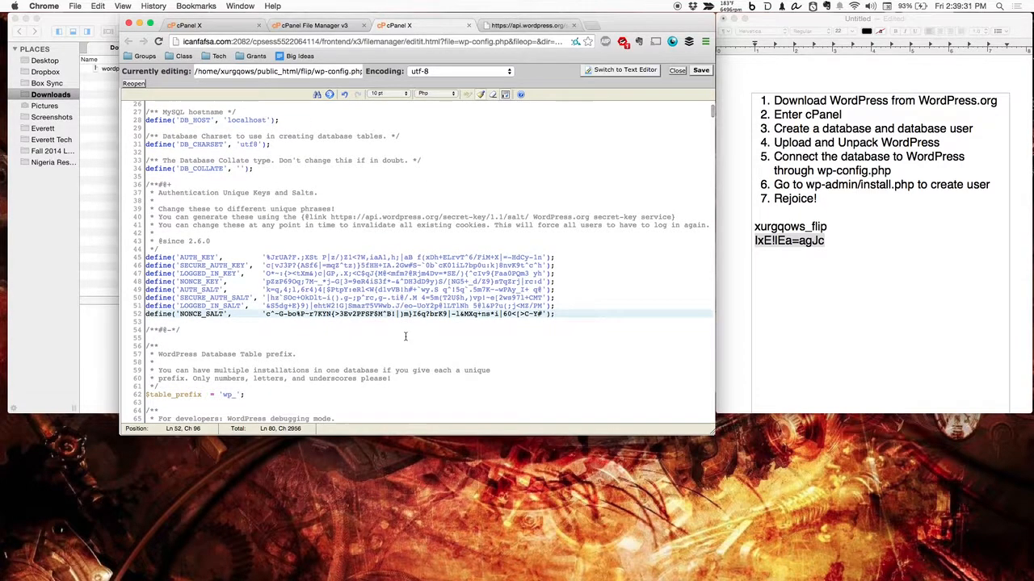
scroll(407, 337, "up", 2)
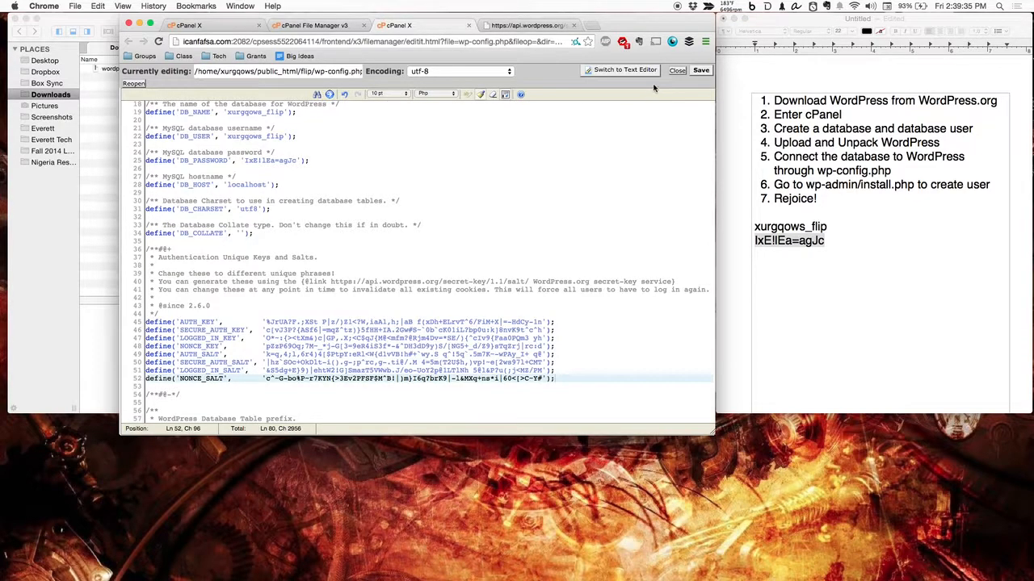
- Save wp-config.php and close both the editor and the secret-key generator pages
left_click(701, 71)
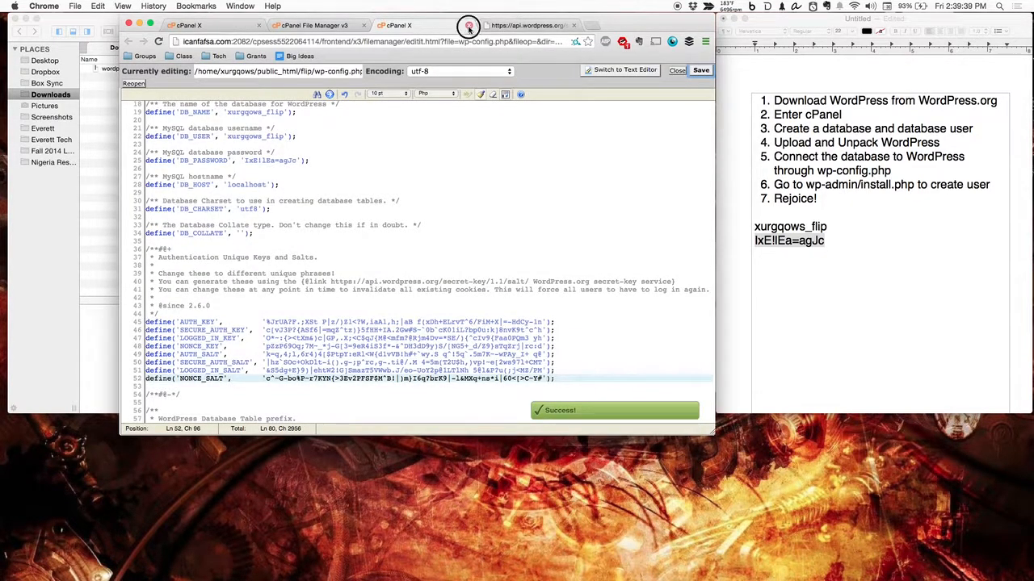
left_click(469, 26)
left_click(469, 26)
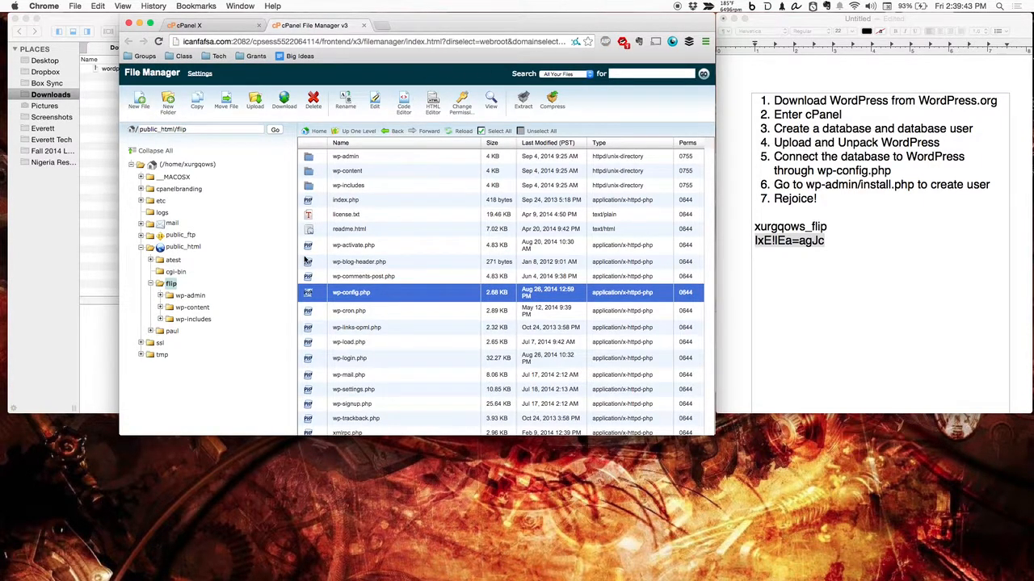
- Review the installation checklist in the TextEdit notes, from creating the database to visiting wp-admin/install.php
left_click(843, 121)
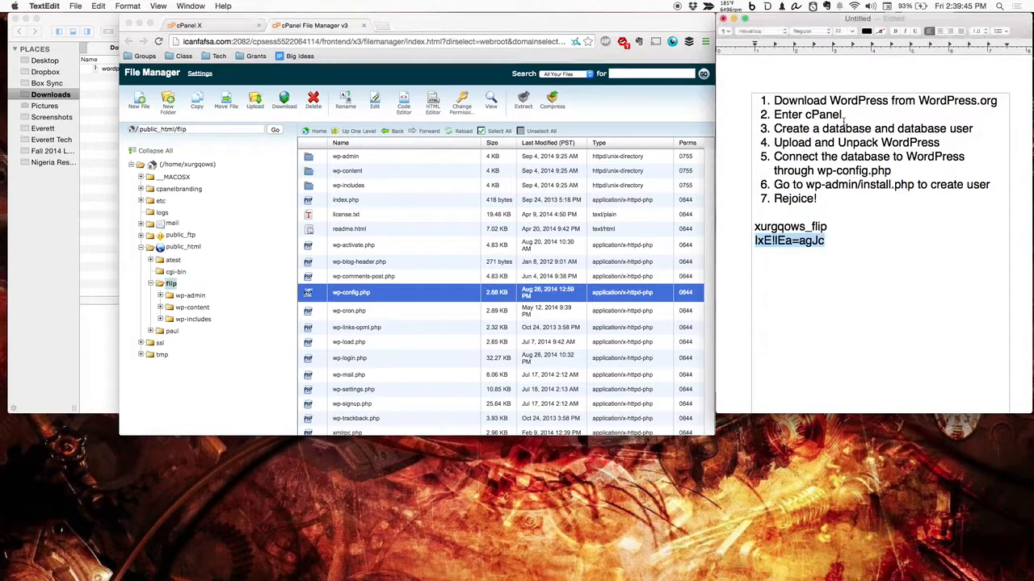
left_click(776, 128)
left_click_drag(777, 128, 978, 129)
left_click_drag(776, 142, 944, 143)
left_click_drag(775, 158, 915, 168)
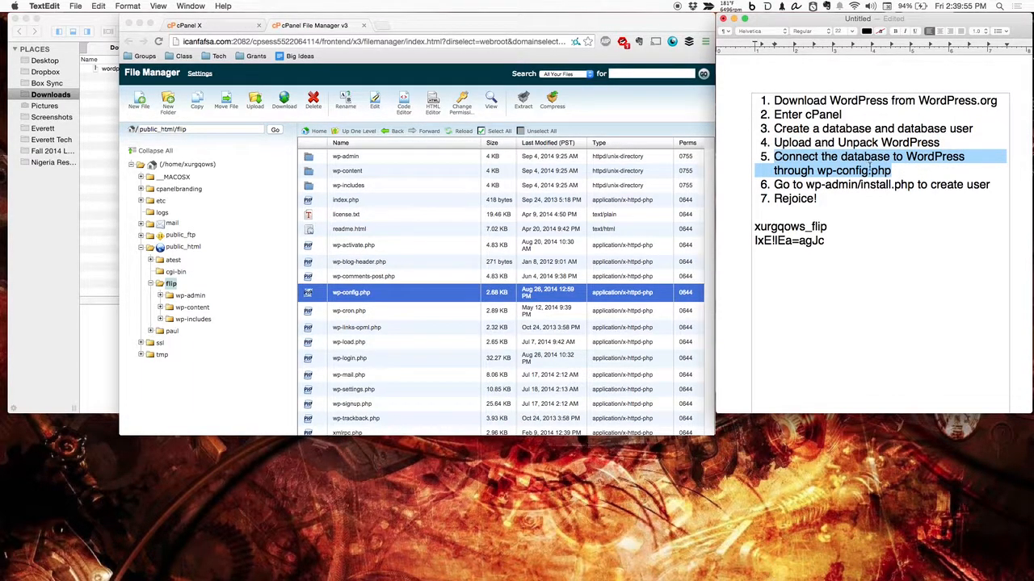
left_click_drag(818, 170, 909, 169)
left_click(826, 201)
double_click(826, 201)
left_click_drag(775, 187, 941, 186)
left_click(840, 187)
left_click_drag(805, 186, 915, 186)
left_click(933, 185)
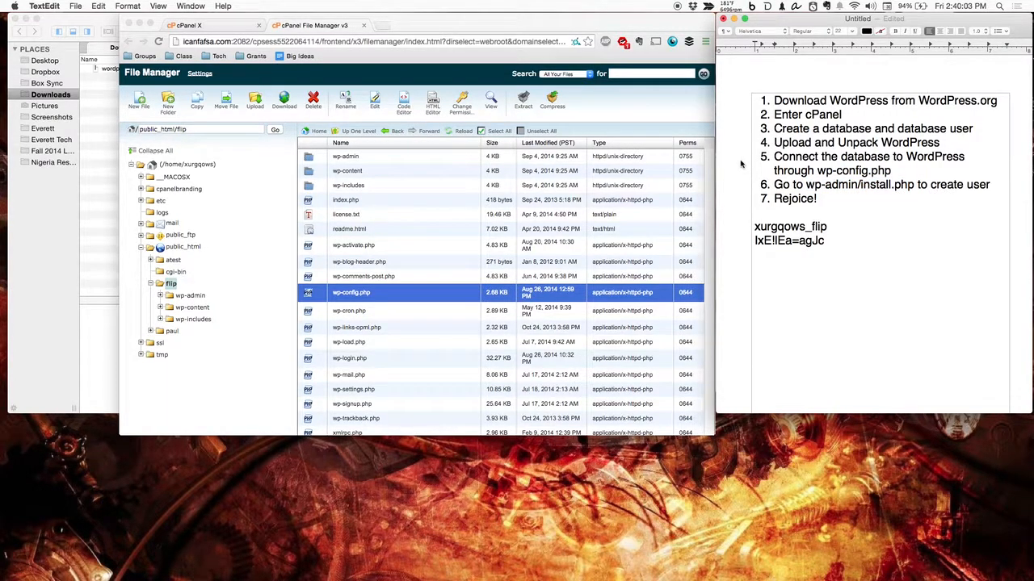
- Browse in File Manager from public_html into flip and wp-admin, and locate install.php
left_click(415, 131)
left_click(387, 132)
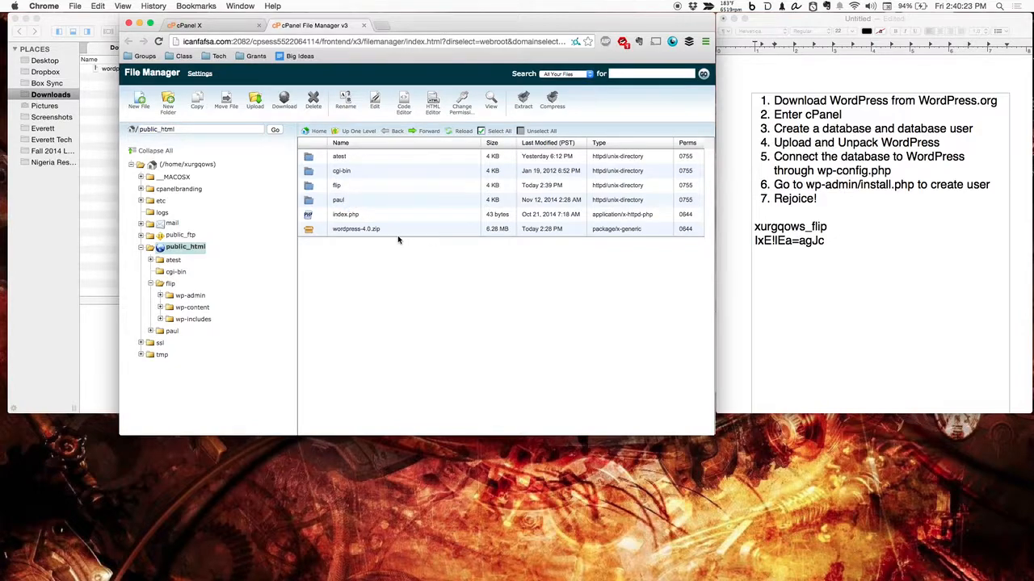
double_click(349, 187)
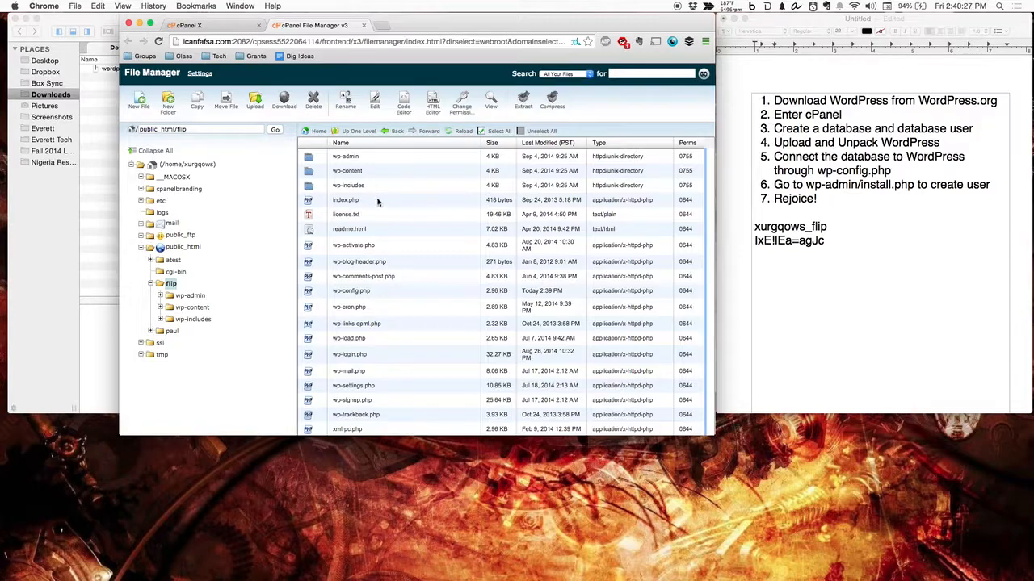
double_click(383, 159)
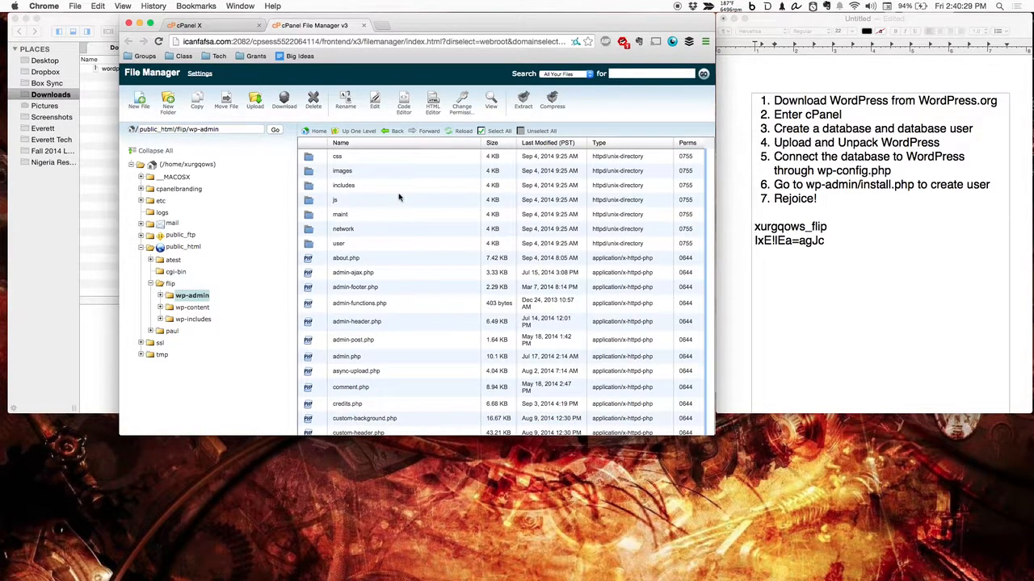
scroll(382, 264, "down", 5)
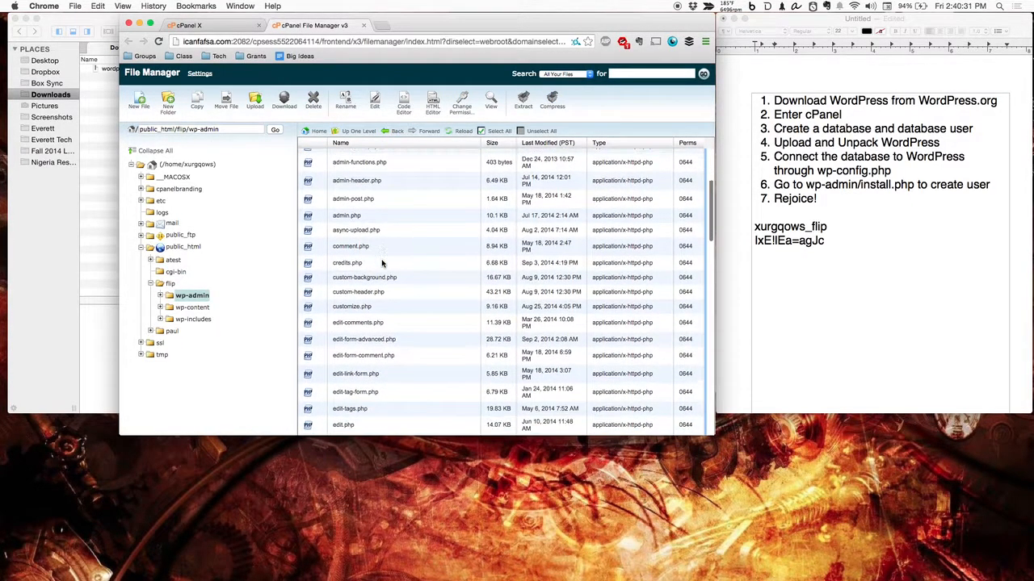
scroll(383, 265, "down", 2)
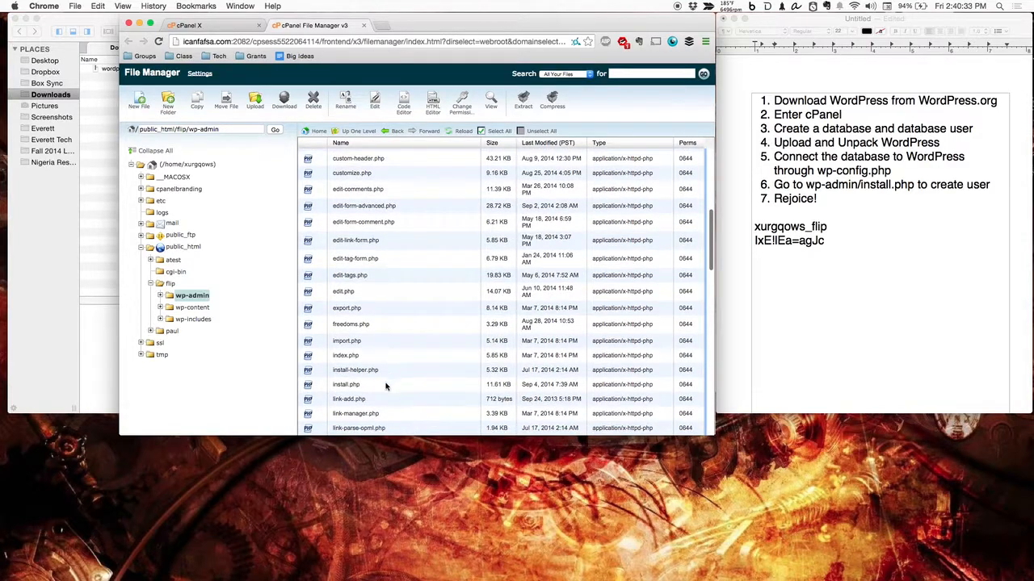
left_click(385, 385)
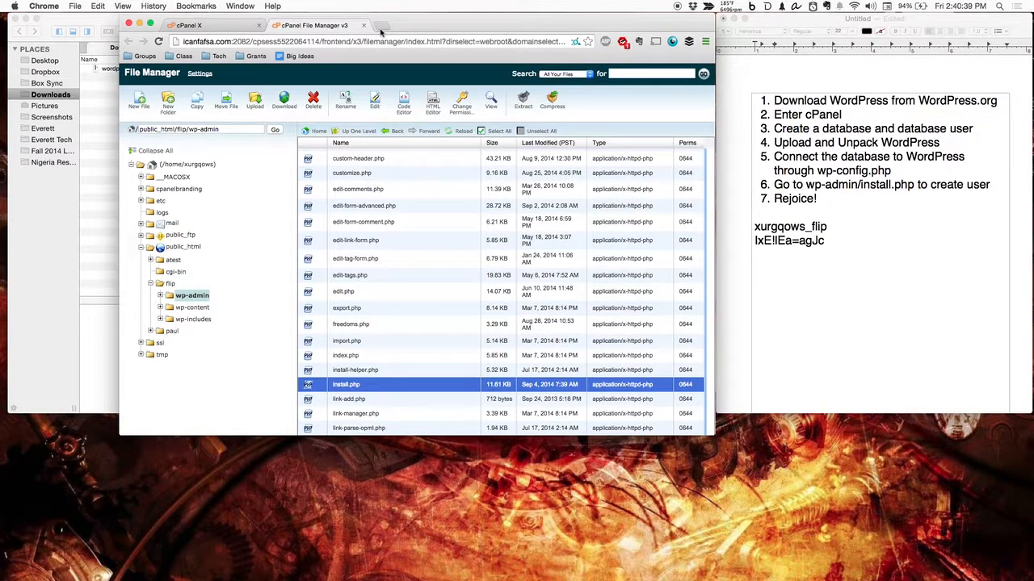
- Return File Manager to the public_html folder and start a web address in a new tab with icanfafsa.com
left_click(381, 28)
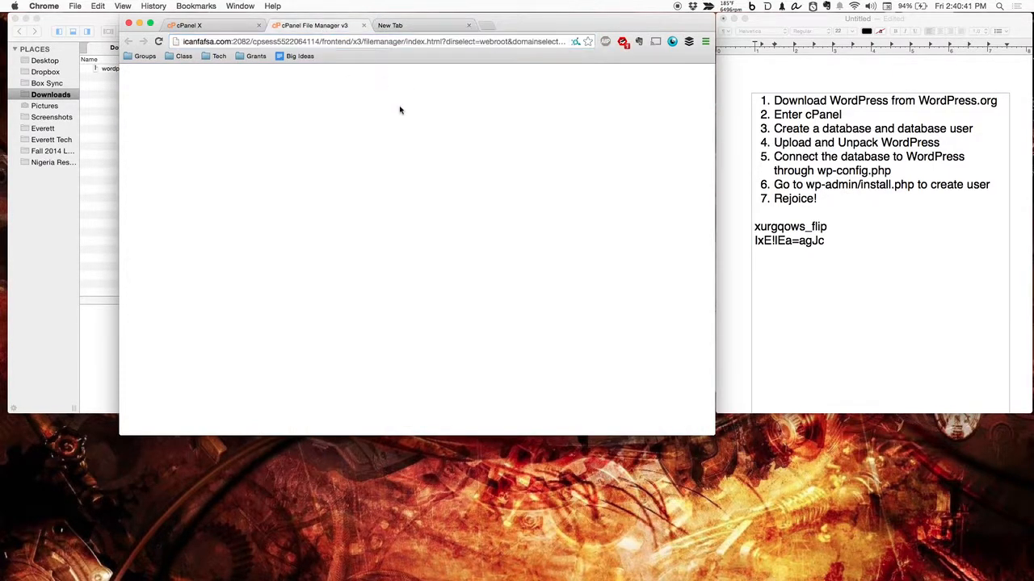
left_click(359, 133)
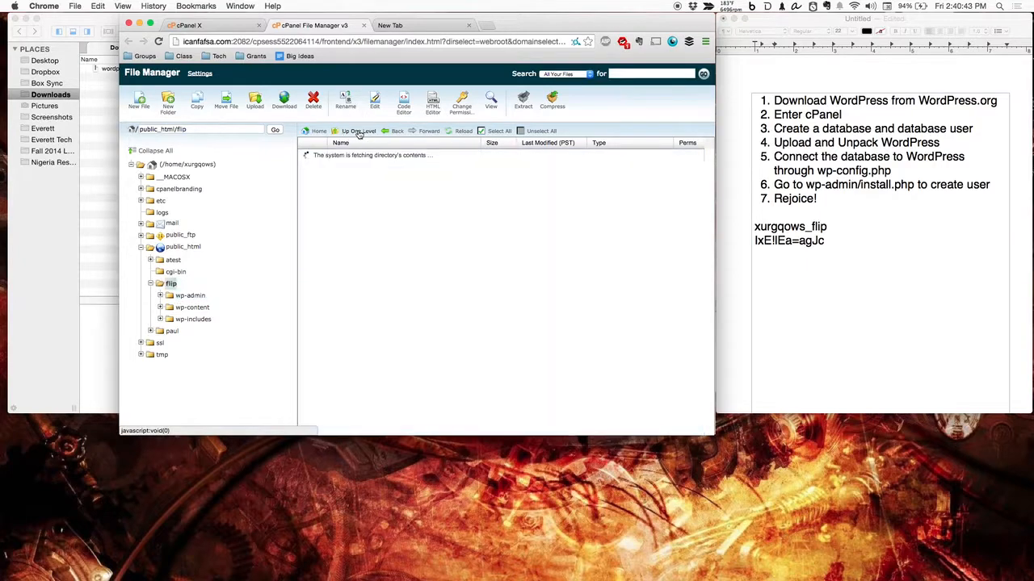
left_click(358, 133)
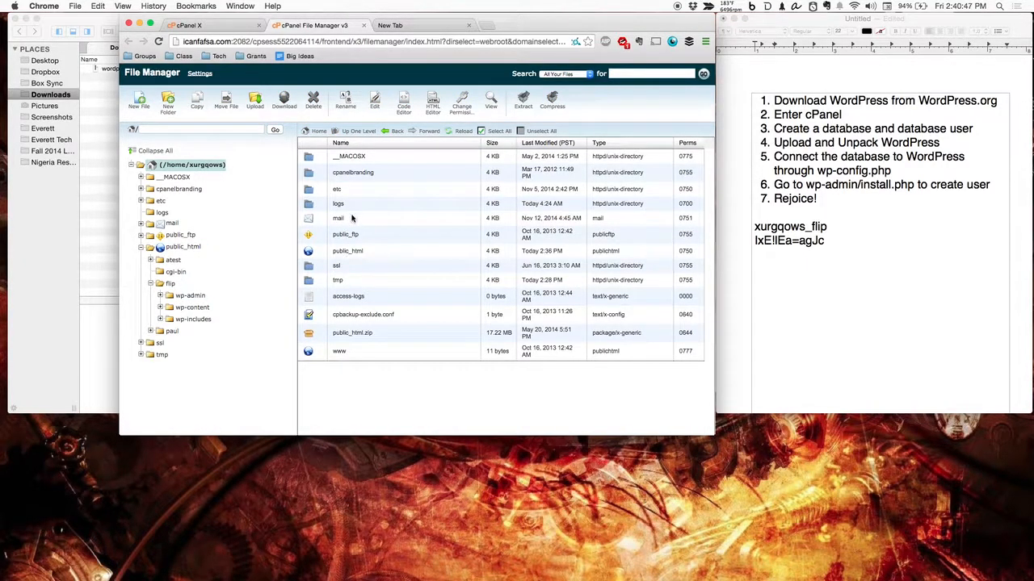
double_click(326, 253)
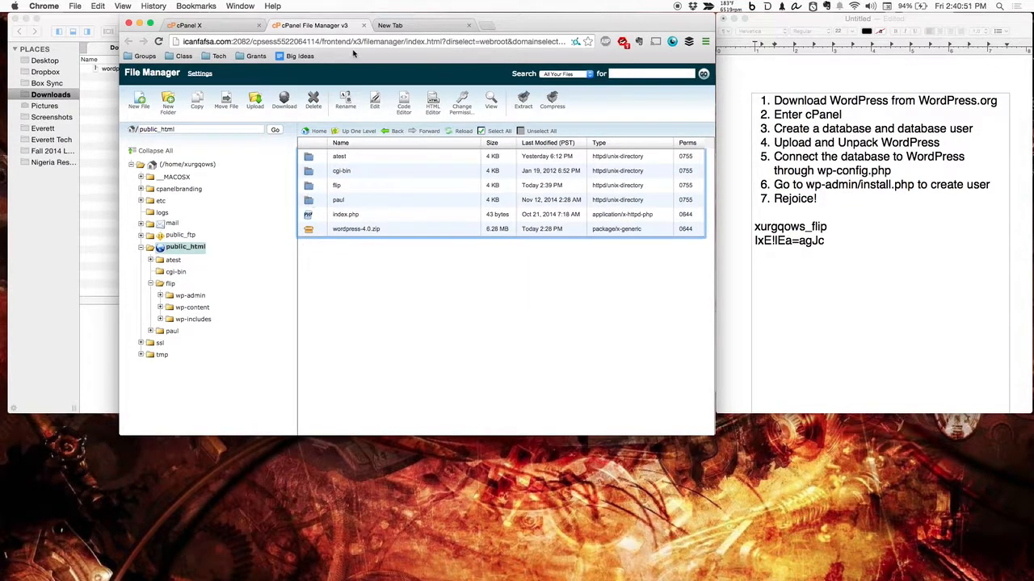
left_click(389, 27)
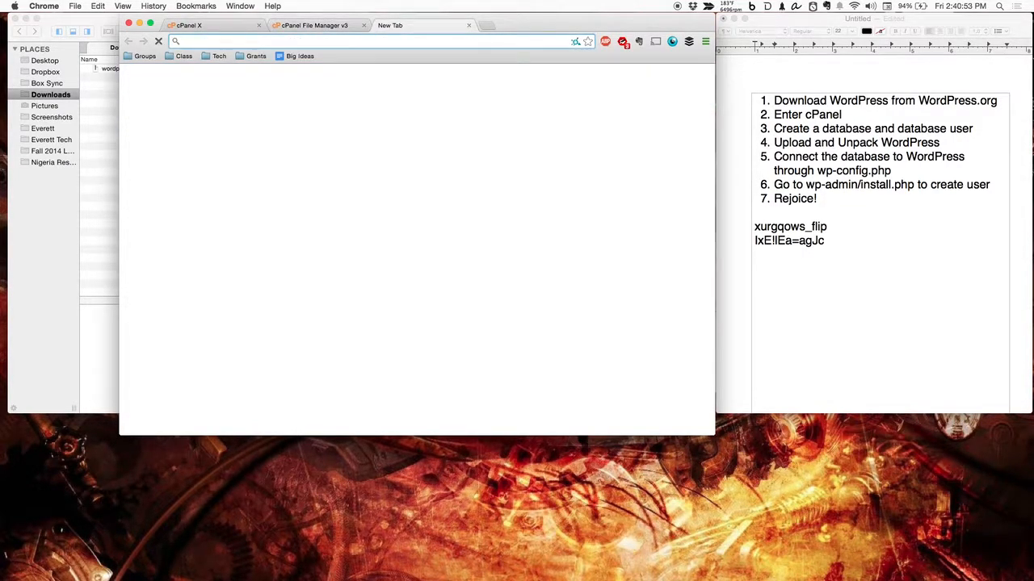
type("icanfafsa.com")
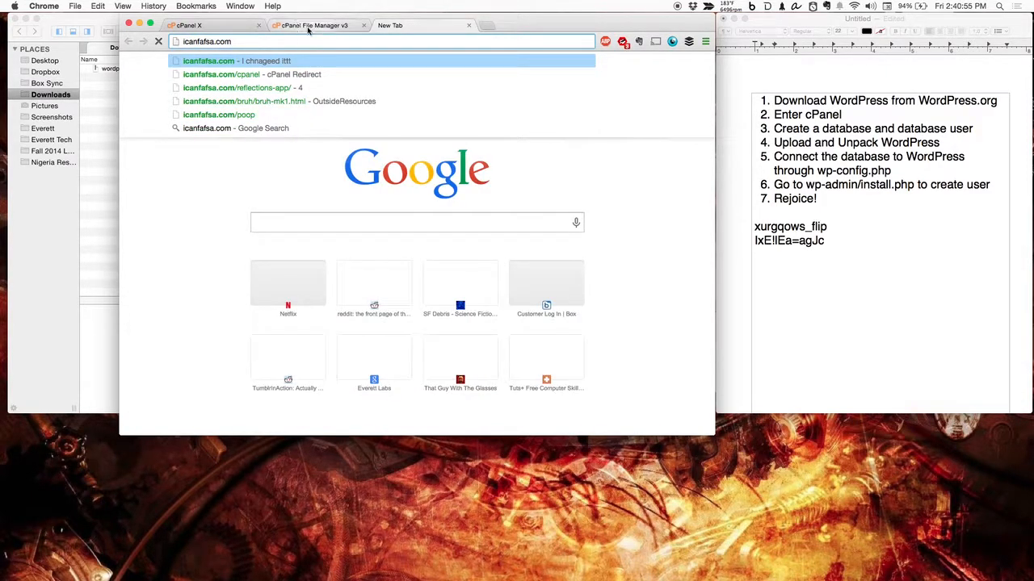
- Open the flip folder in File Manager and extend the new tab's address to icanfafsa.com/flip/
left_click(308, 28)
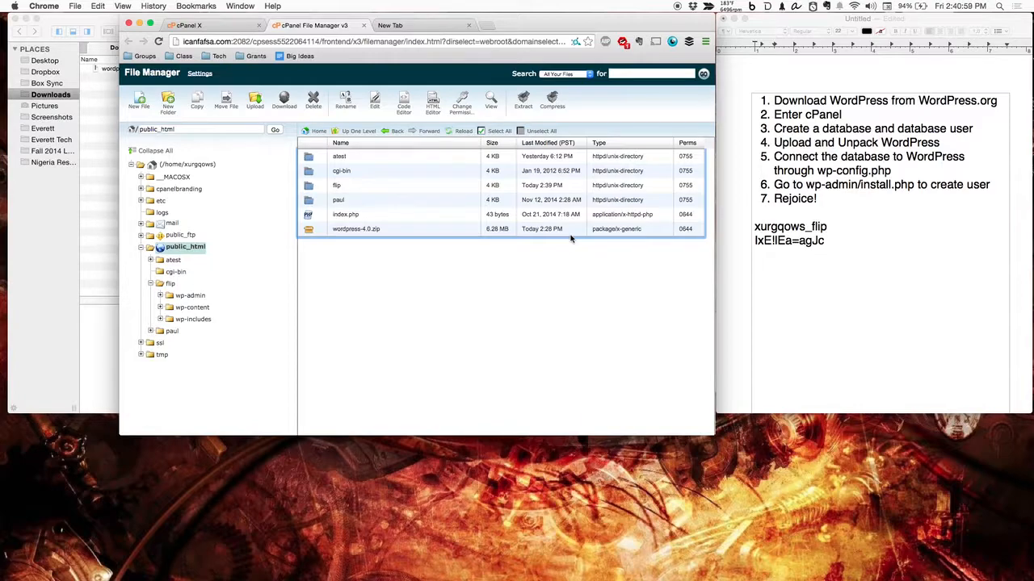
double_click(338, 186)
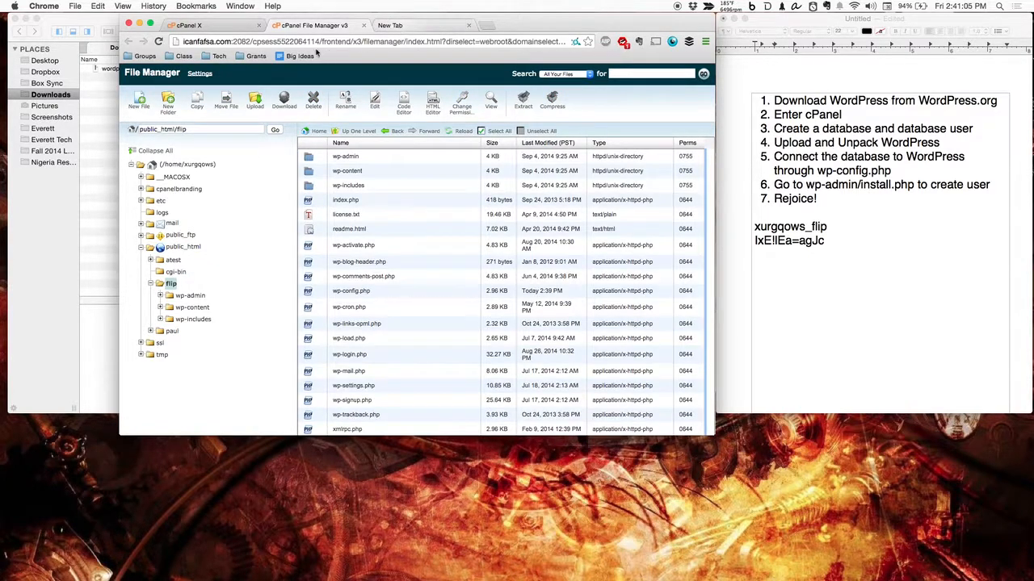
left_click(390, 25)
left_click(302, 40)
type("/")
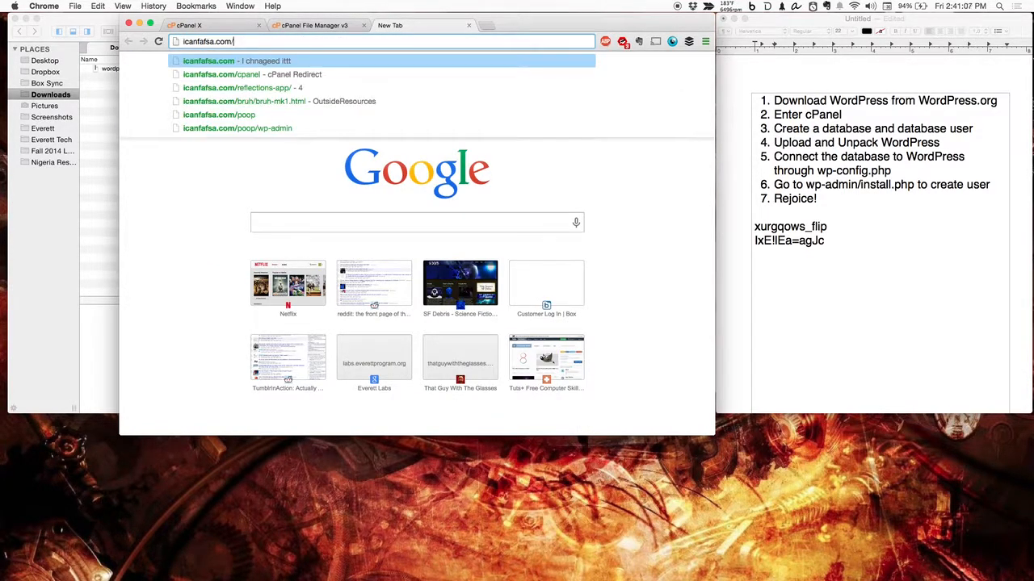
type("flip/")
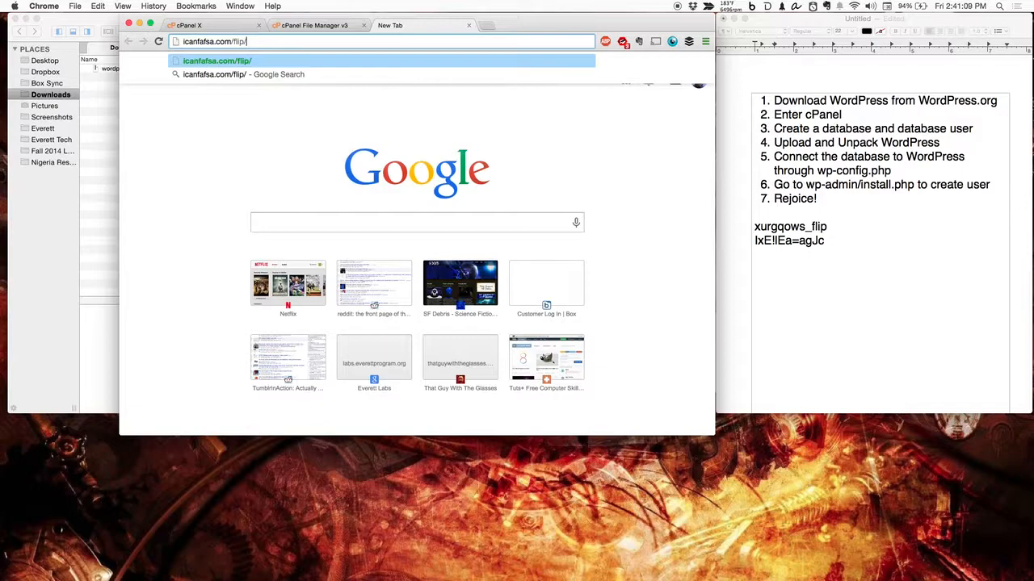
- Open the wp-admin folder in File Manager and extend the new tab's address to icanfafsa.com/flip/wp-admin/
left_click(305, 26)
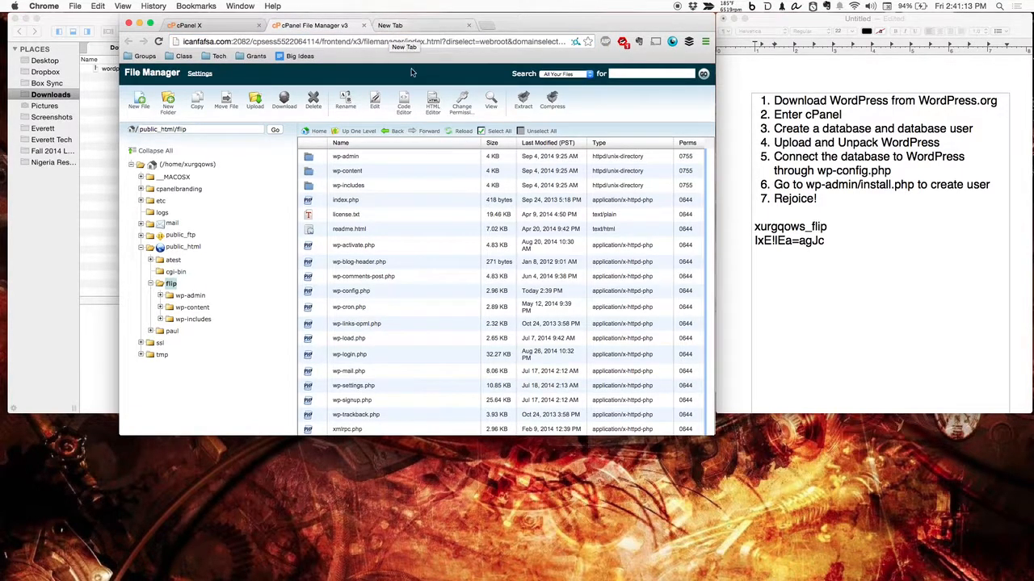
double_click(367, 158)
left_click(390, 25)
left_click(356, 41)
key("BackSpace")
key("BackSpace")
key("BackSpace")
key("BackSpace")
type("lip/")
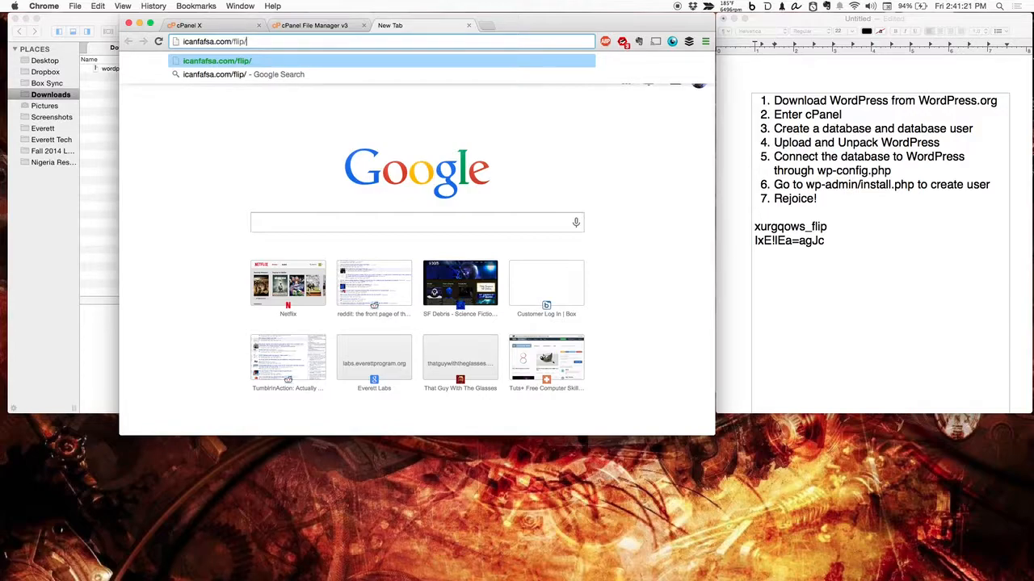
type("wp-ad")
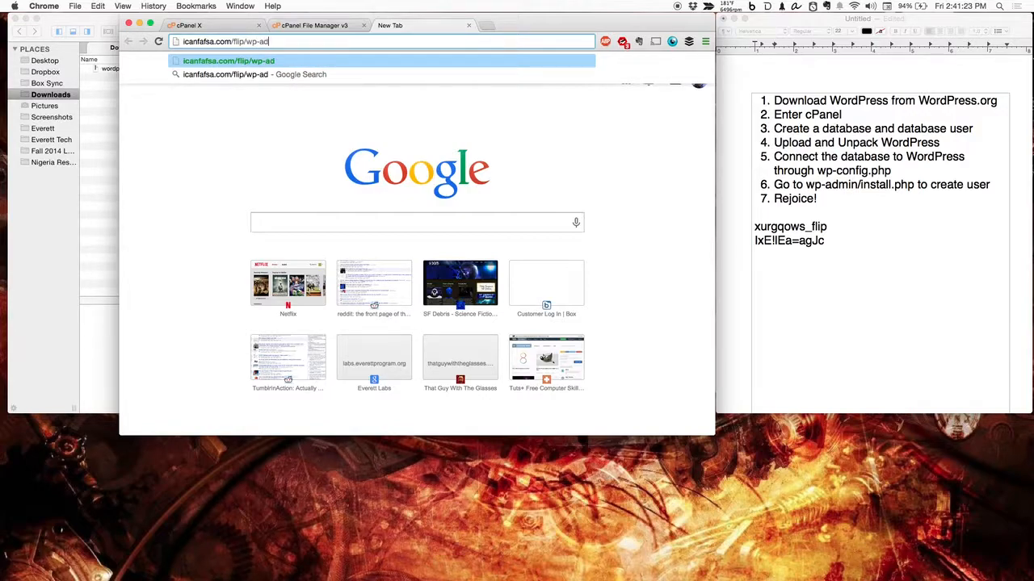
type("min/")
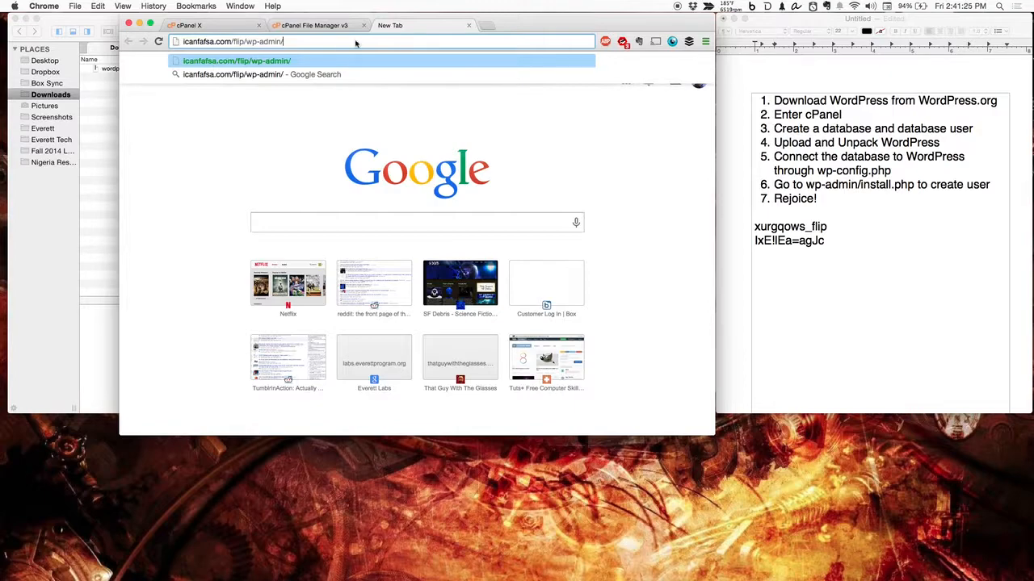
- Locate install.php in the wp-admin folder and load icanfafsa.com/flip/wp-admin/install.php in the new tab
left_click(333, 26)
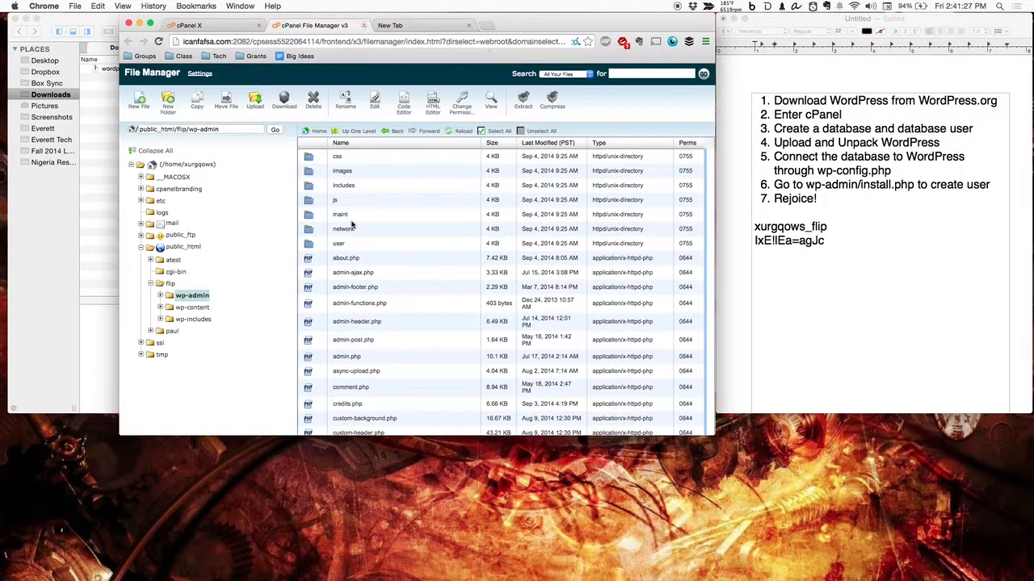
scroll(376, 339, "down", 5)
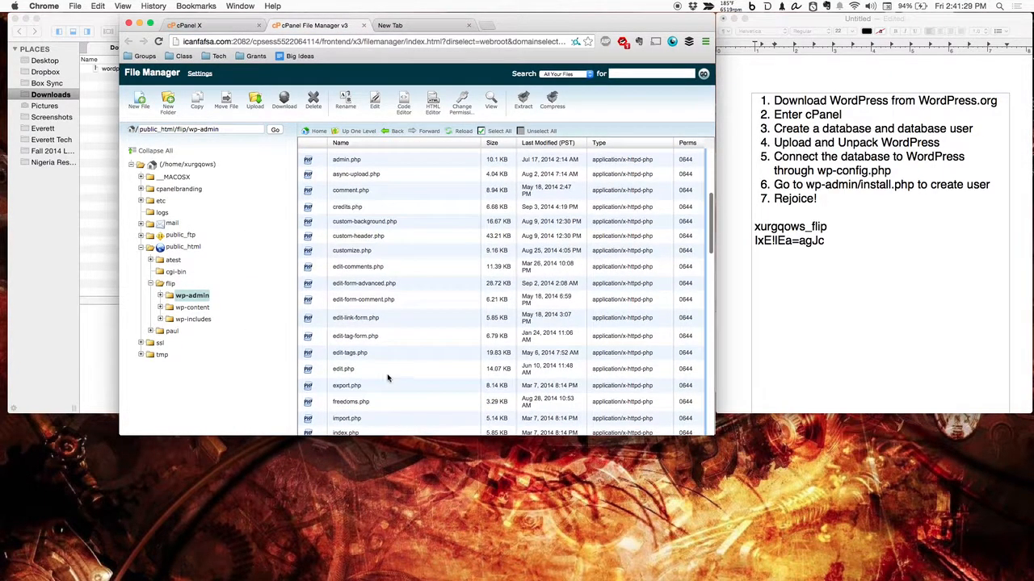
scroll(388, 387, "down", 2)
left_click(374, 369)
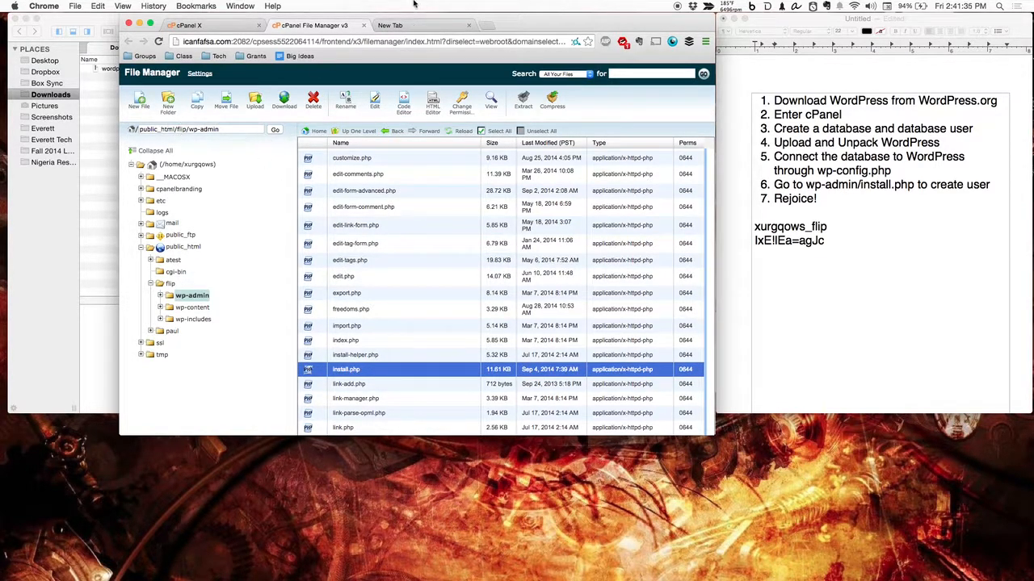
left_click(422, 27)
left_click(327, 40)
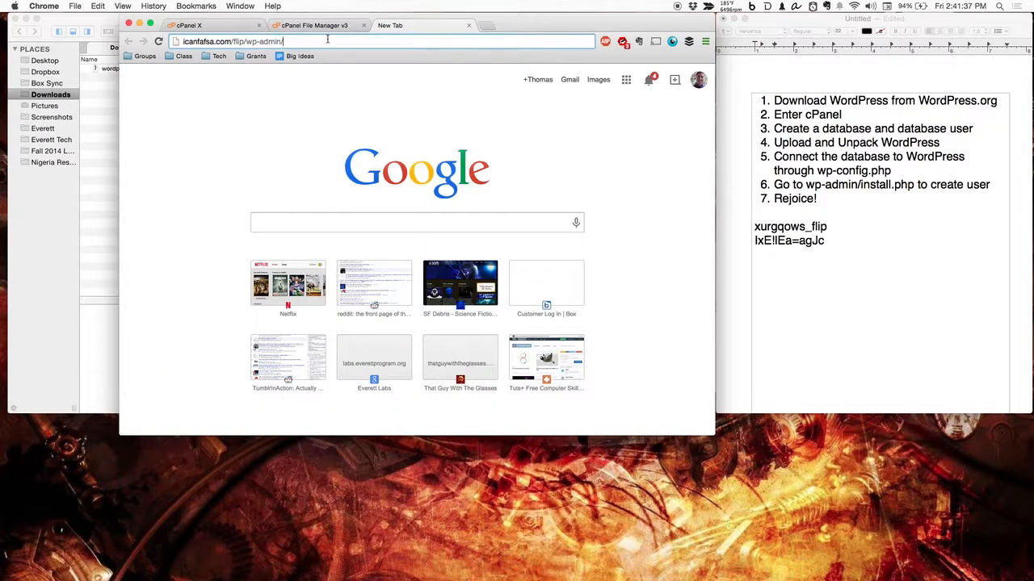
type("install.php")
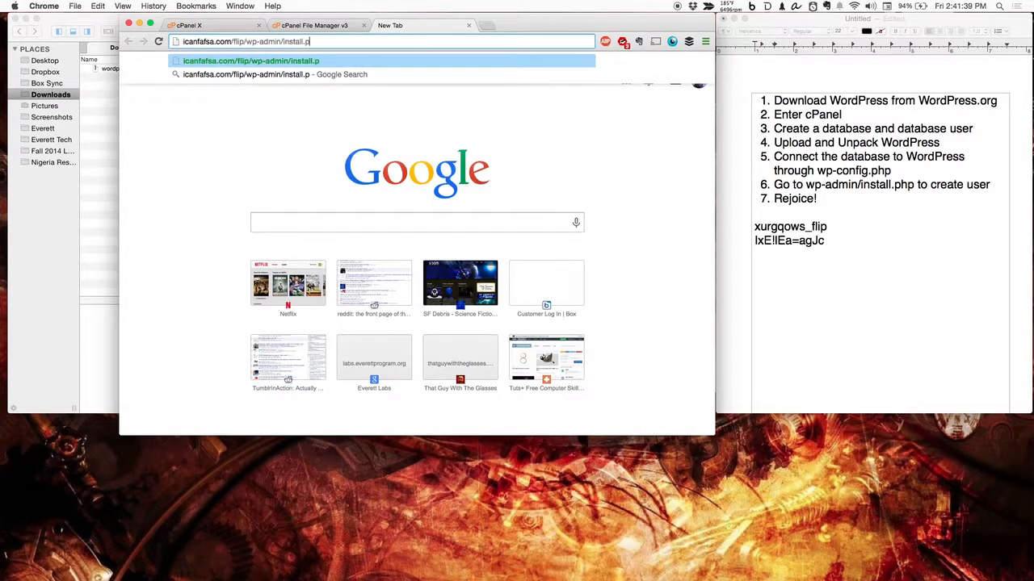
key("Return")
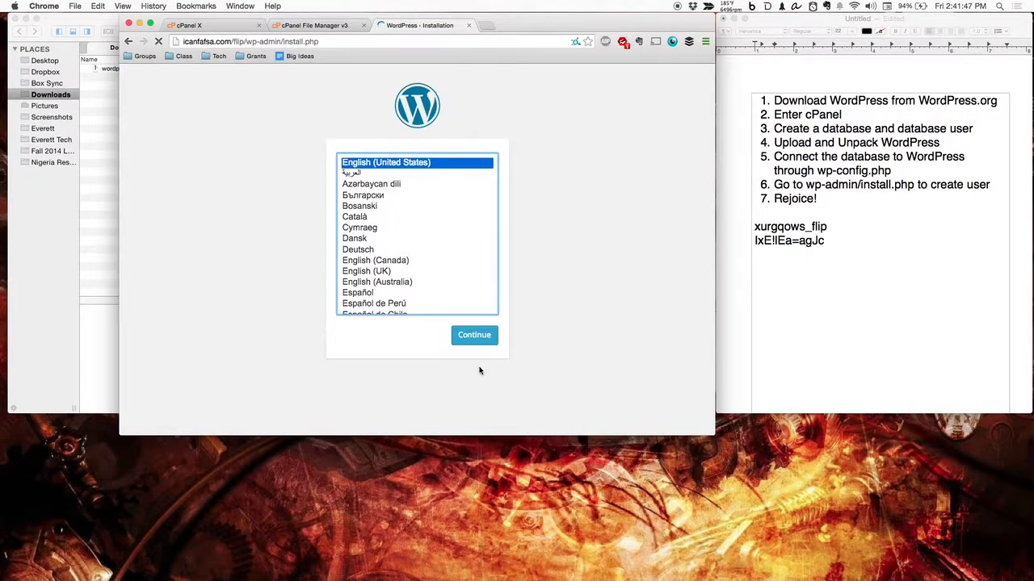
- Continue the WordPress installer in English and enter Test Flip as the site title and flippy as the username
left_click(375, 260)
left_click(475, 339)
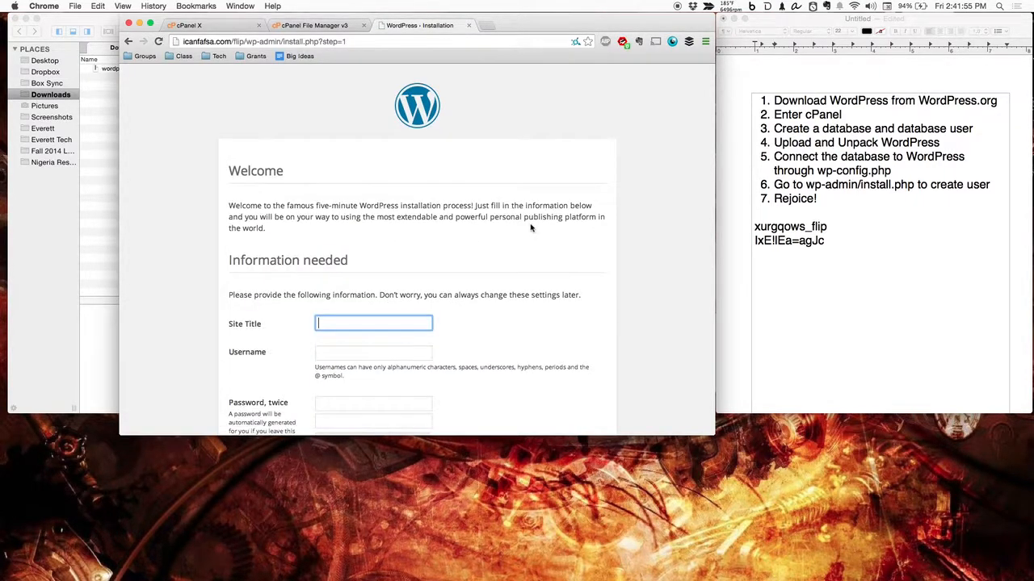
scroll(437, 265, "down", 2)
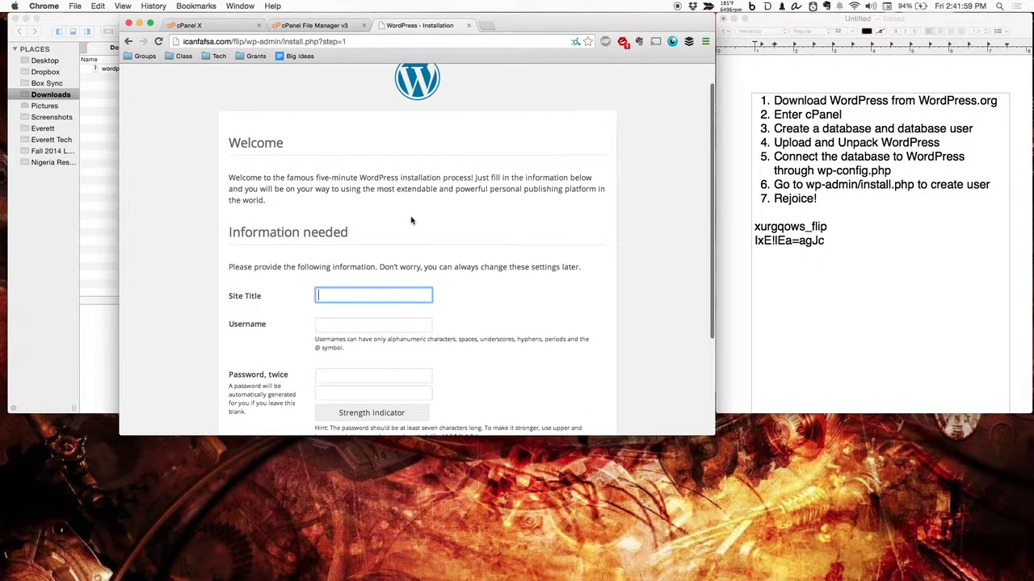
scroll(413, 222, "down", 1)
left_click(373, 271)
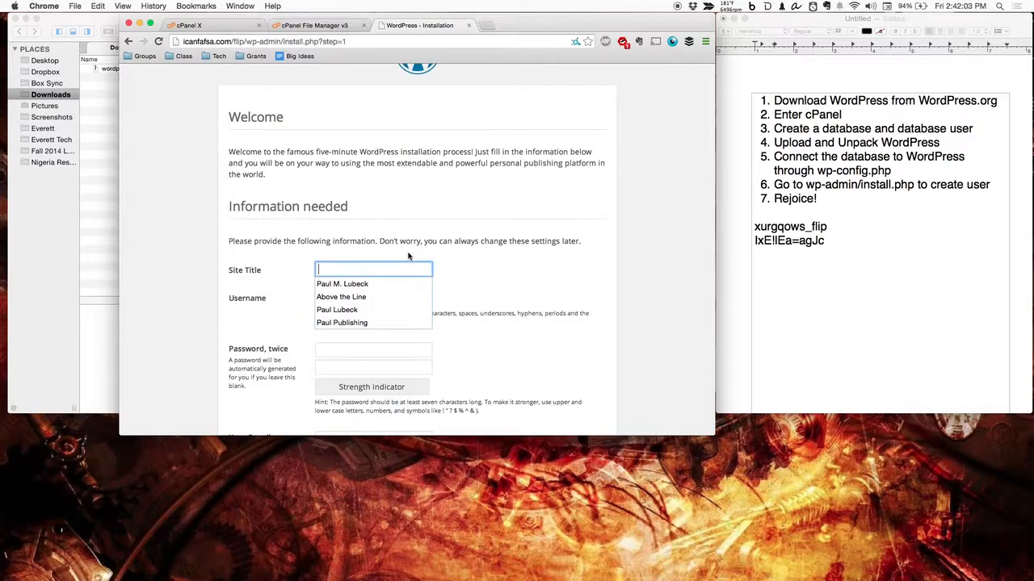
type("Test Flip")
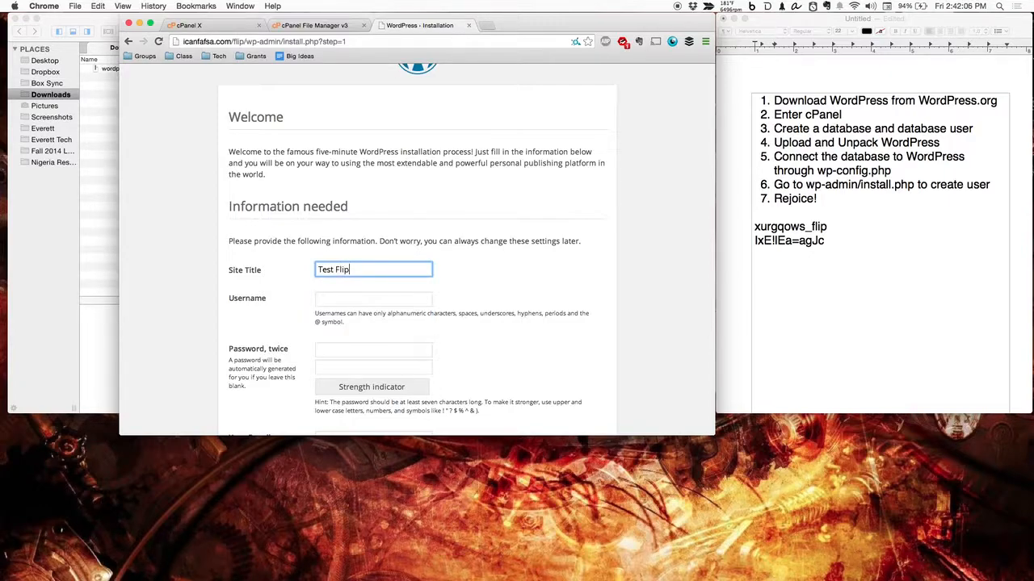
key("Tab")
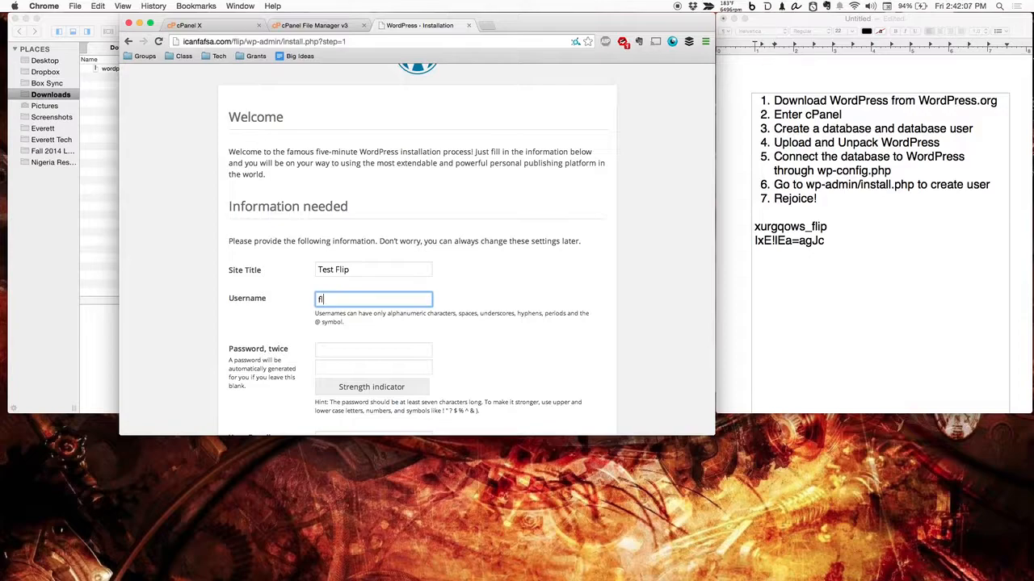
scroll(416, 257, "down", 2)
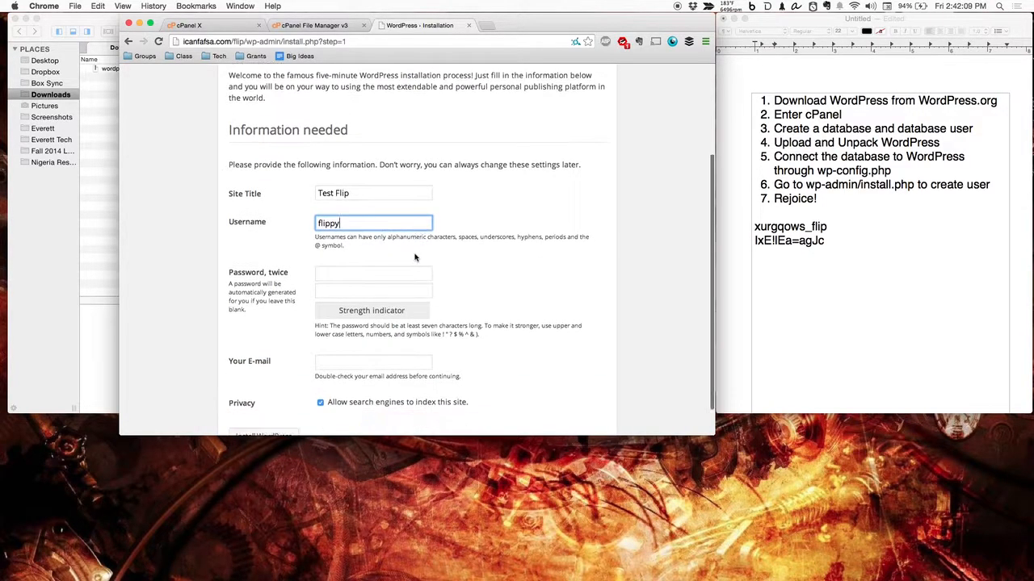
- Try to generate a random 20-character string for the password with the launcher's rand command
left_click(395, 272)
scroll(441, 267, "down", 1)
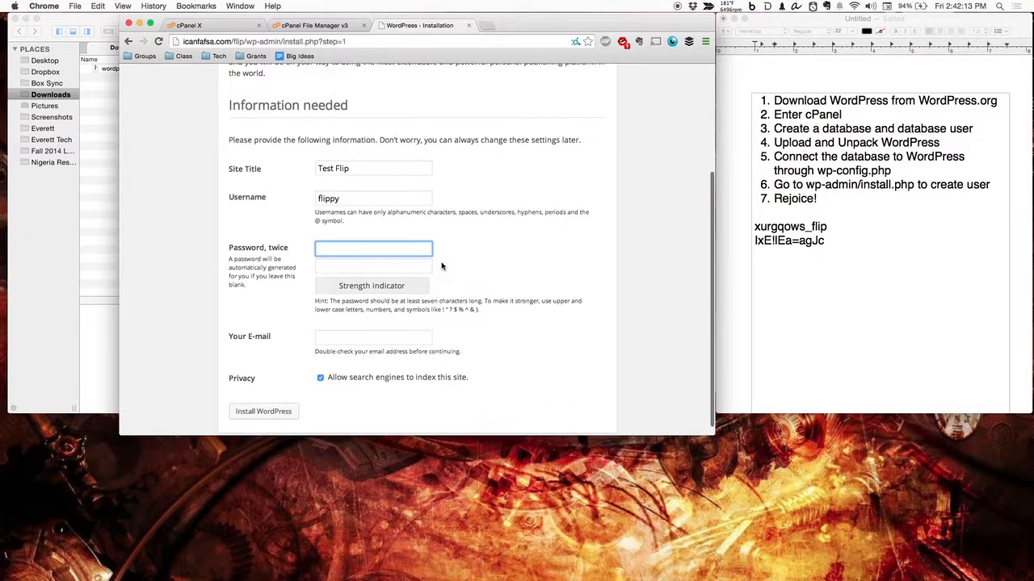
key("alt+space")
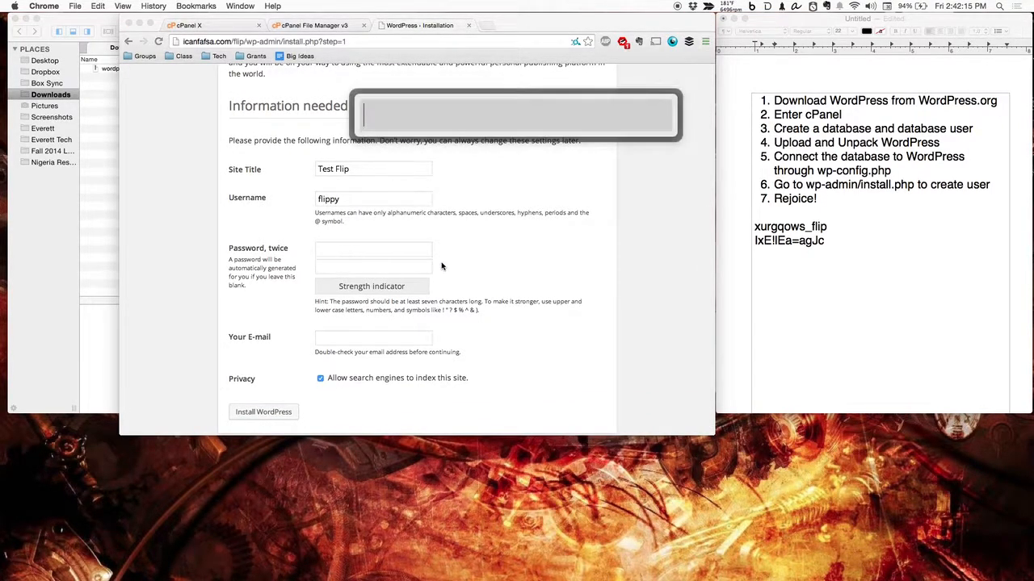
type("rand 20 c")
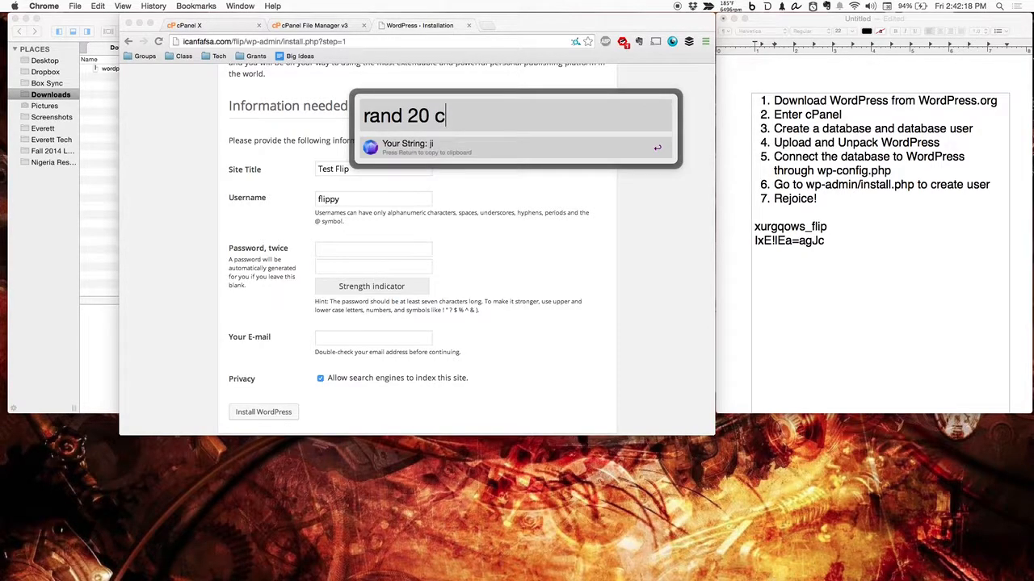
key("Return")
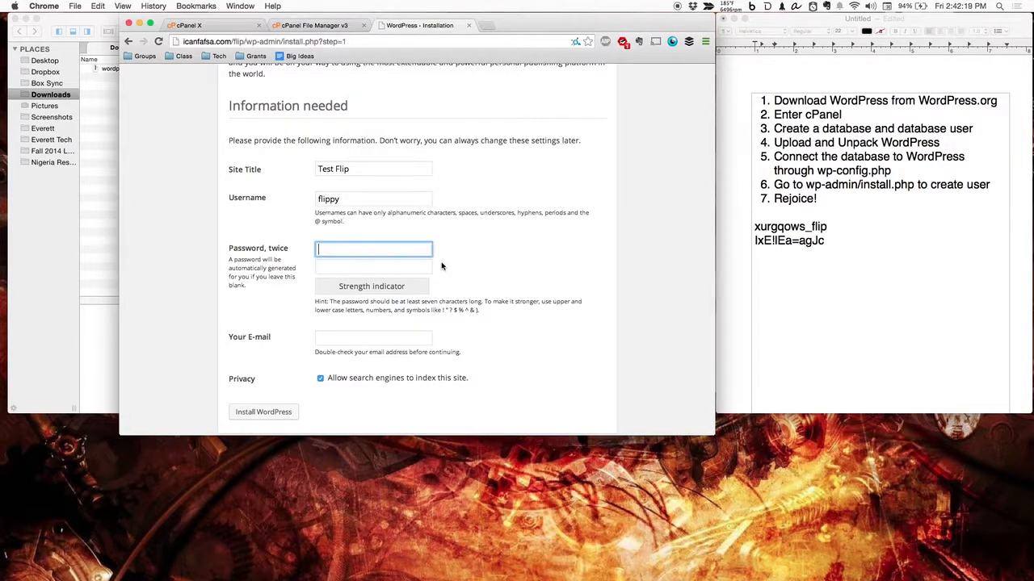
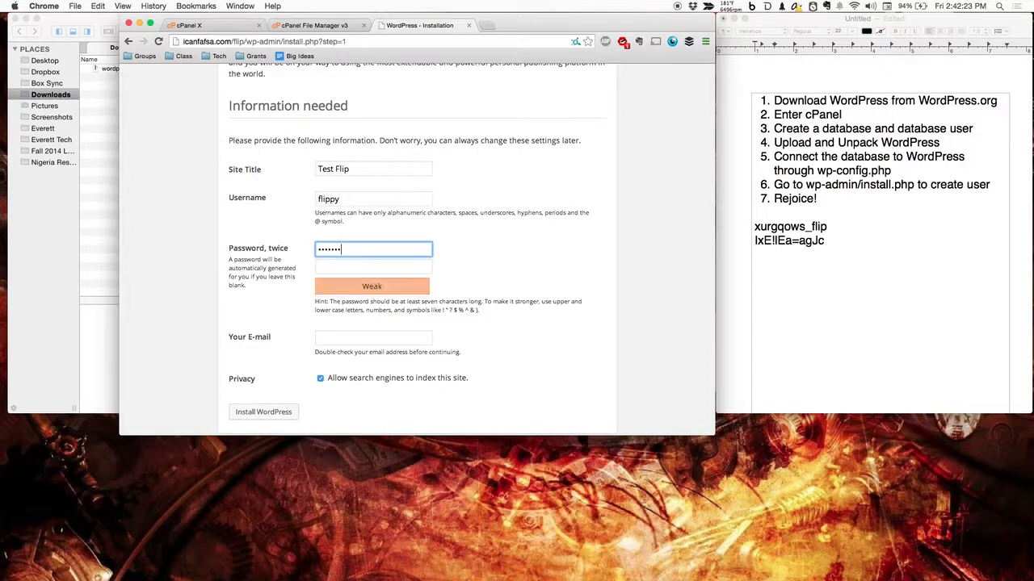
- Enter the new account's password in both password fields of the installer form
key("alt+BackSpace")
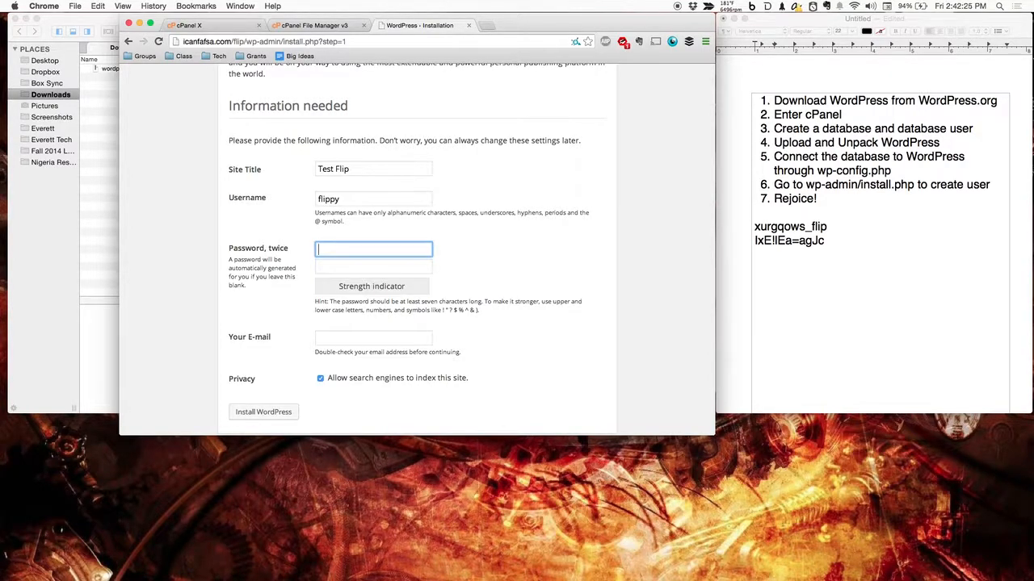
key("Tab")
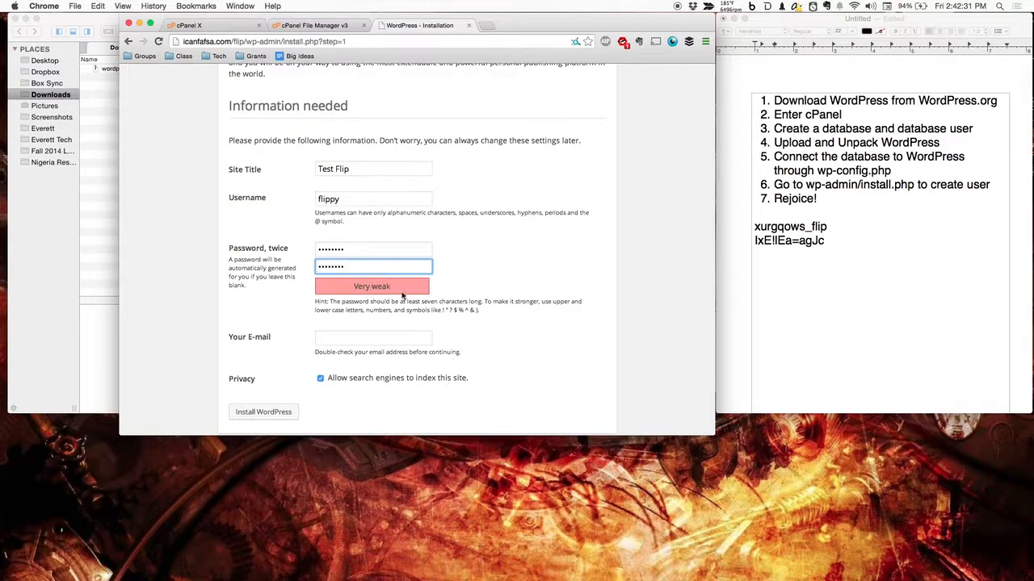
- Fill in the account's e-mail address and turn off search engine indexing of the site
left_click(353, 342)
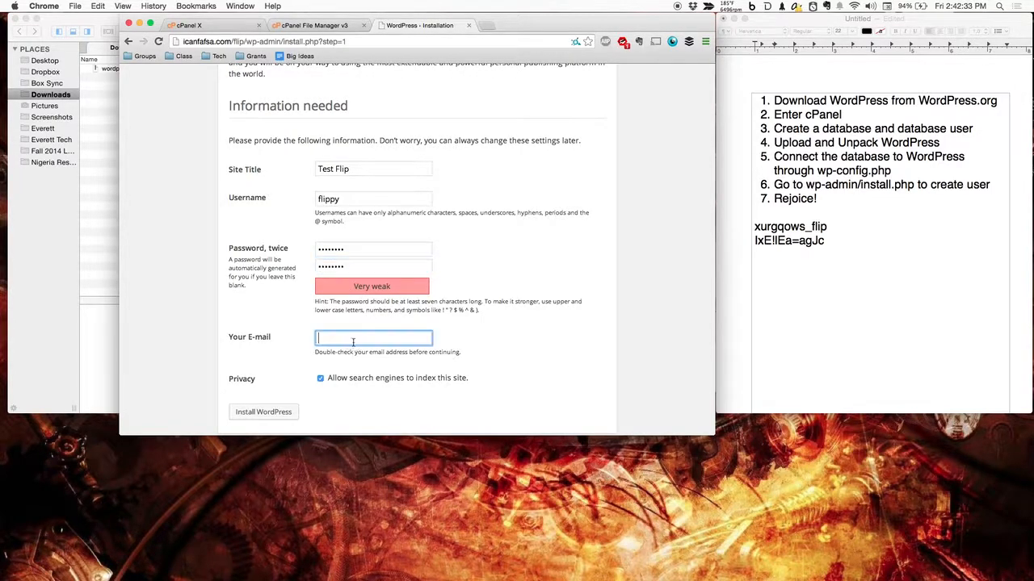
left_click(321, 378)
left_click(346, 343)
left_click(321, 378)
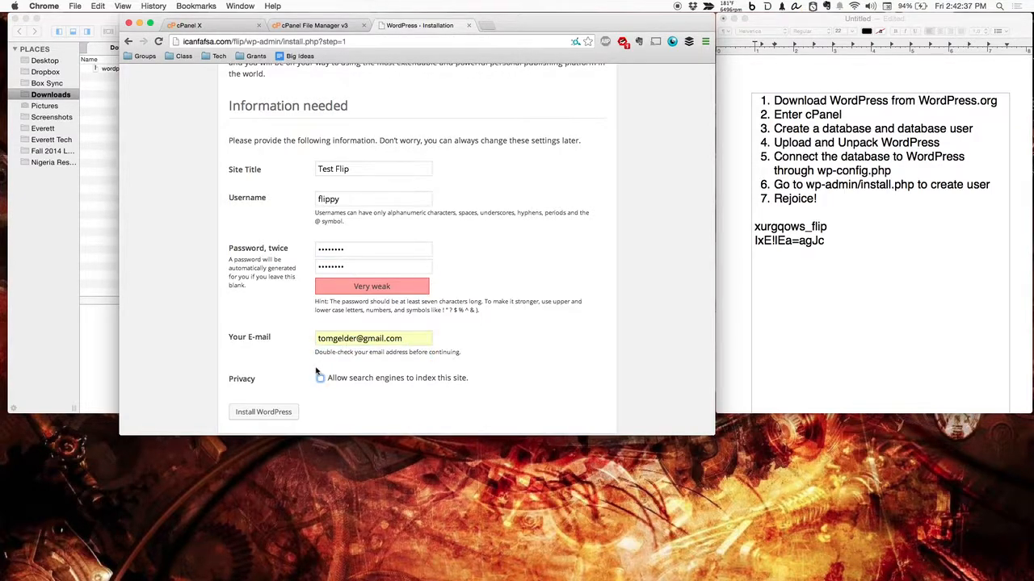
- Install WordPress with the entered information and proceed to the site's login page
scroll(323, 379, "down", 1)
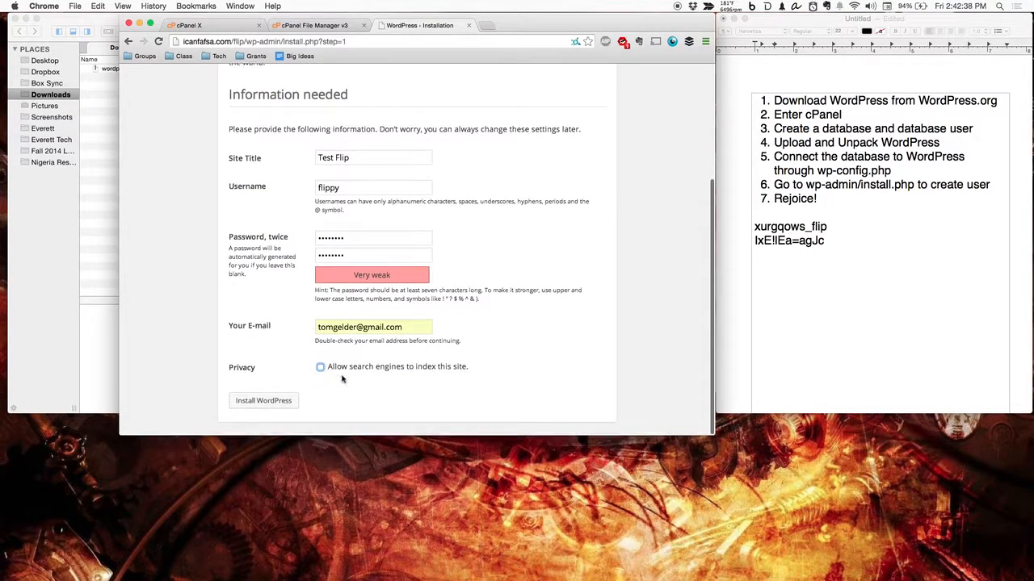
left_click(293, 401)
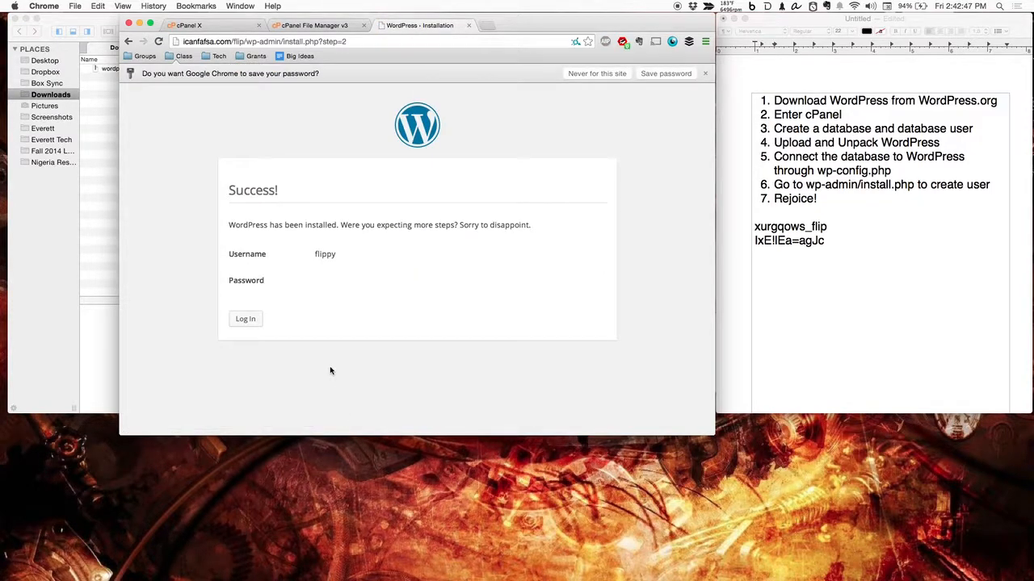
left_click(245, 319)
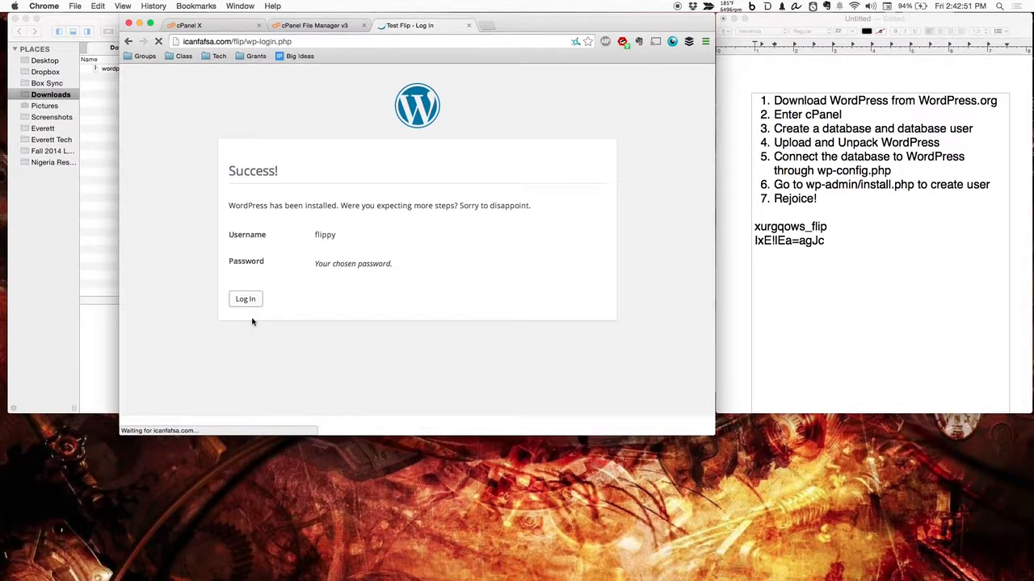
- Log in to WordPress as flippy with the account password
double_click(424, 205)
key("Tab")
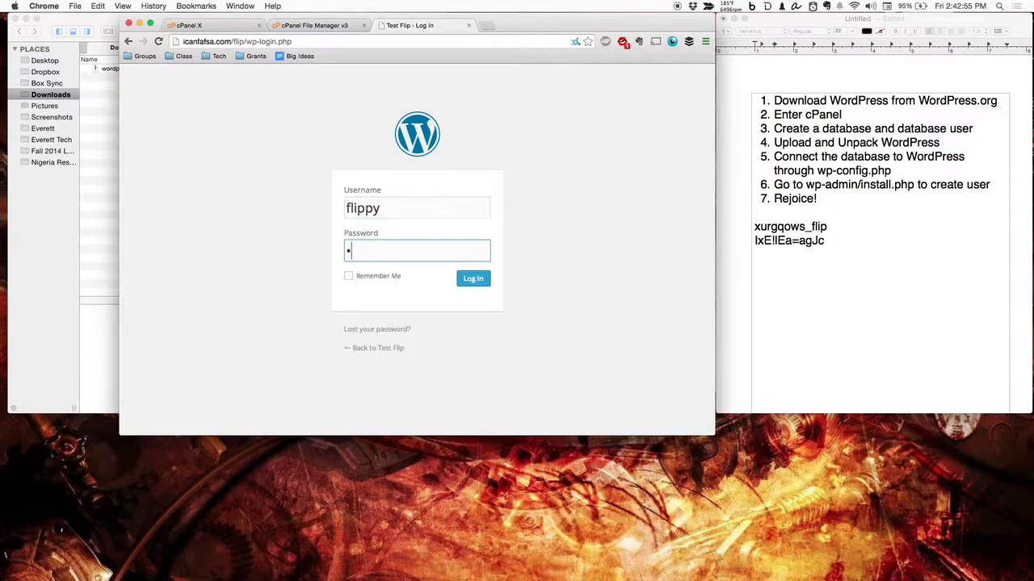
left_click(474, 281)
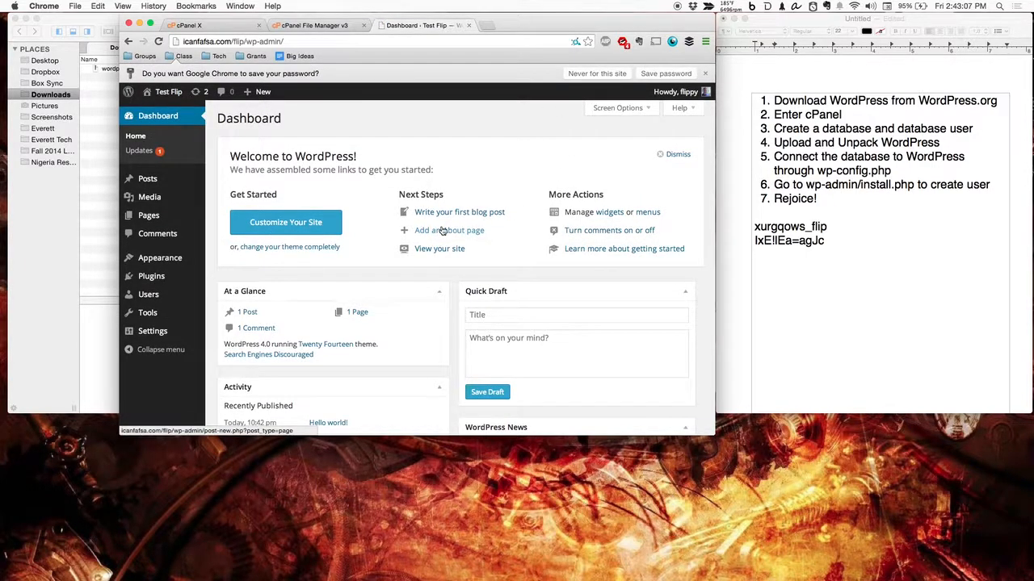
- Look over the WordPress dashboard and visit the Test Flip site's front page
scroll(444, 230, "down", 1)
scroll(444, 228, "up", 1)
left_click(168, 95)
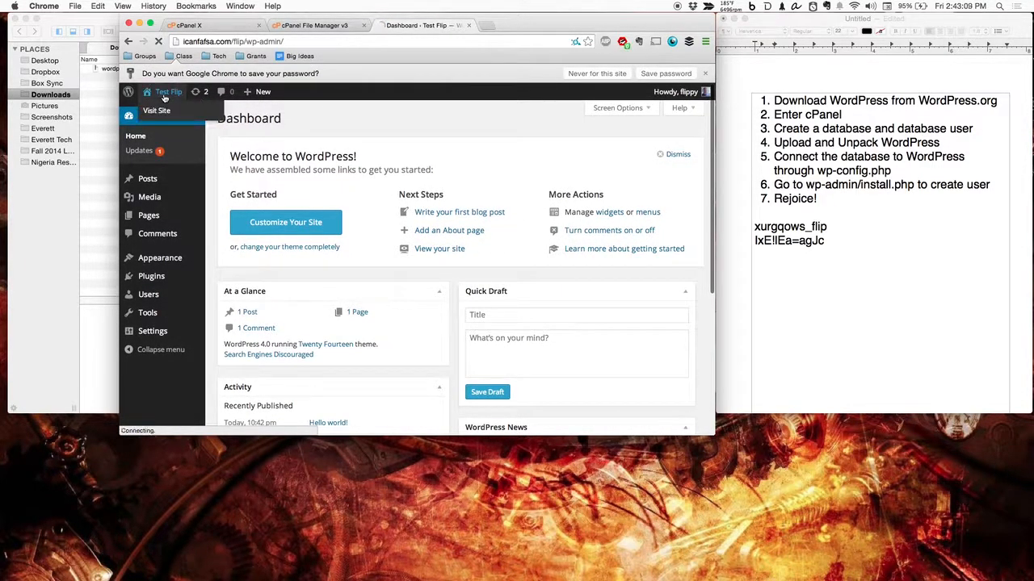